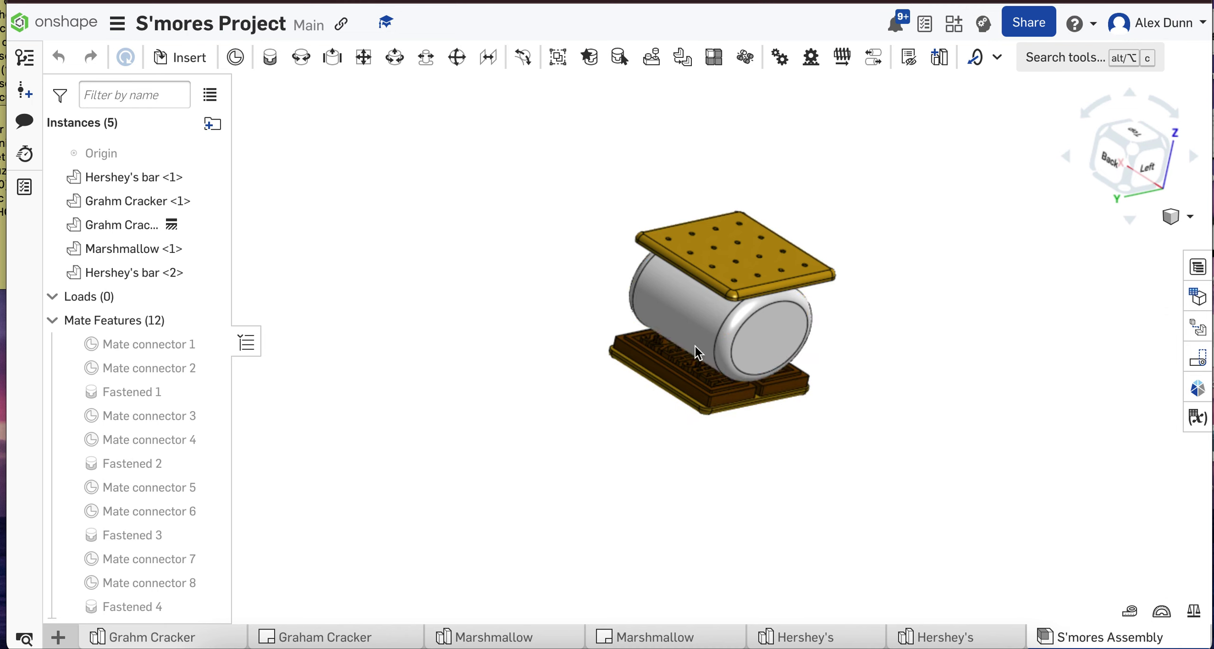
Create a new assembly in the document and rename it S'mores Assembly
click(59, 638)
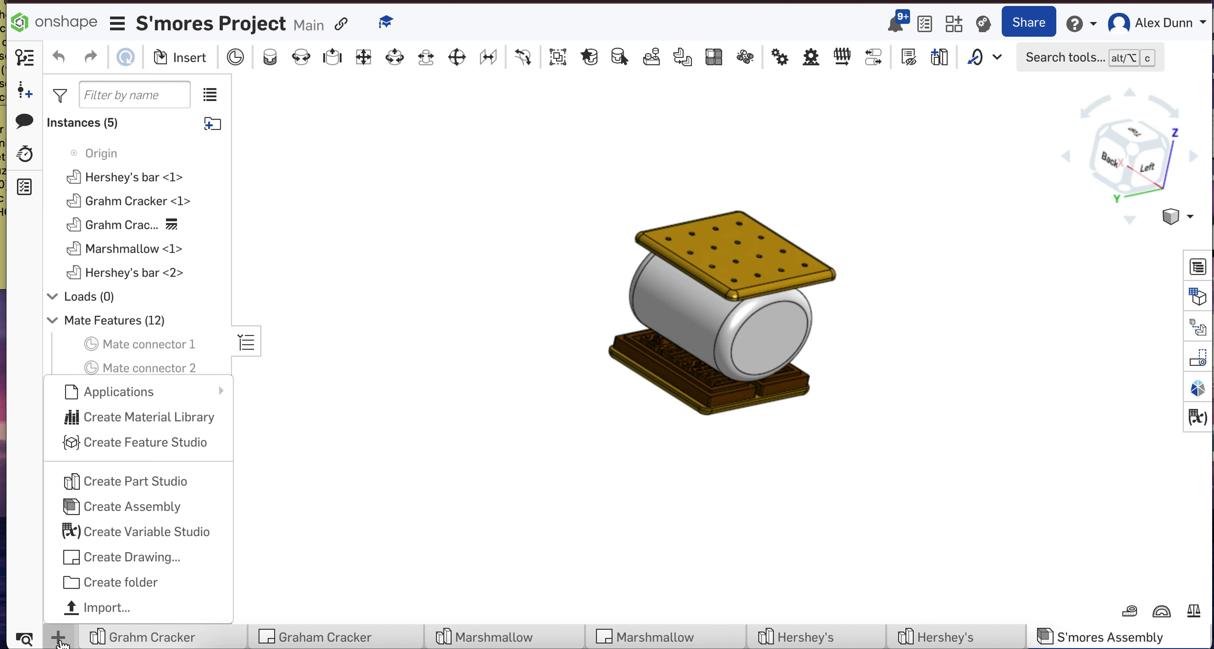
click(131, 510)
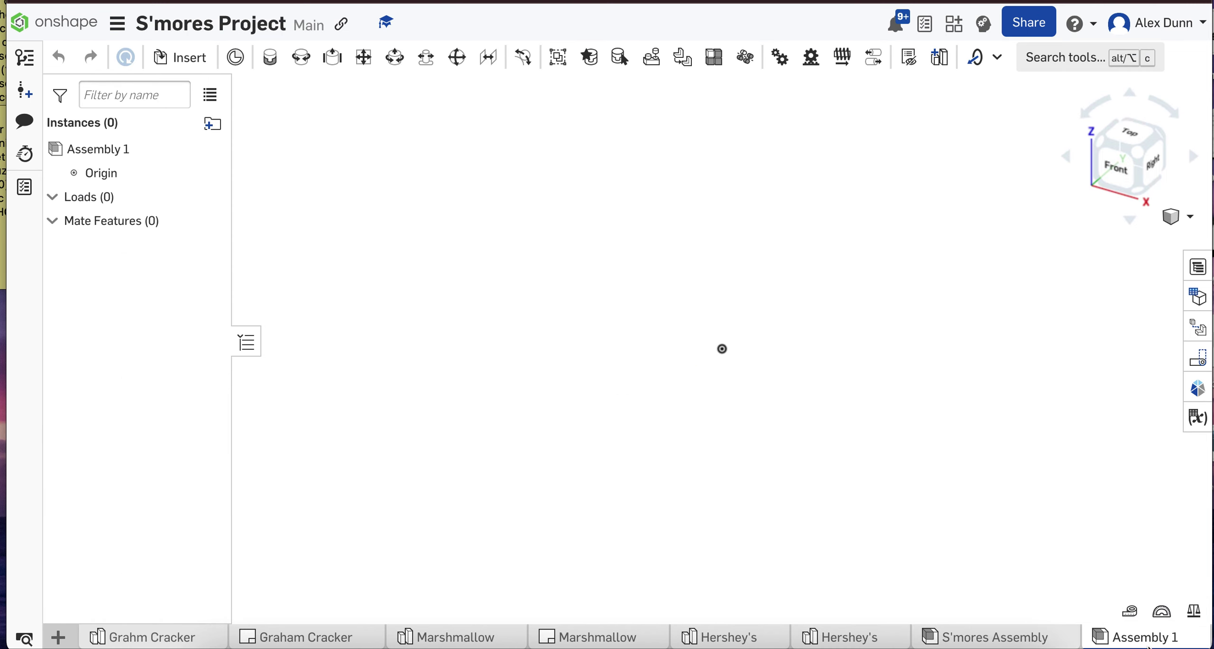
right_click(1147, 643)
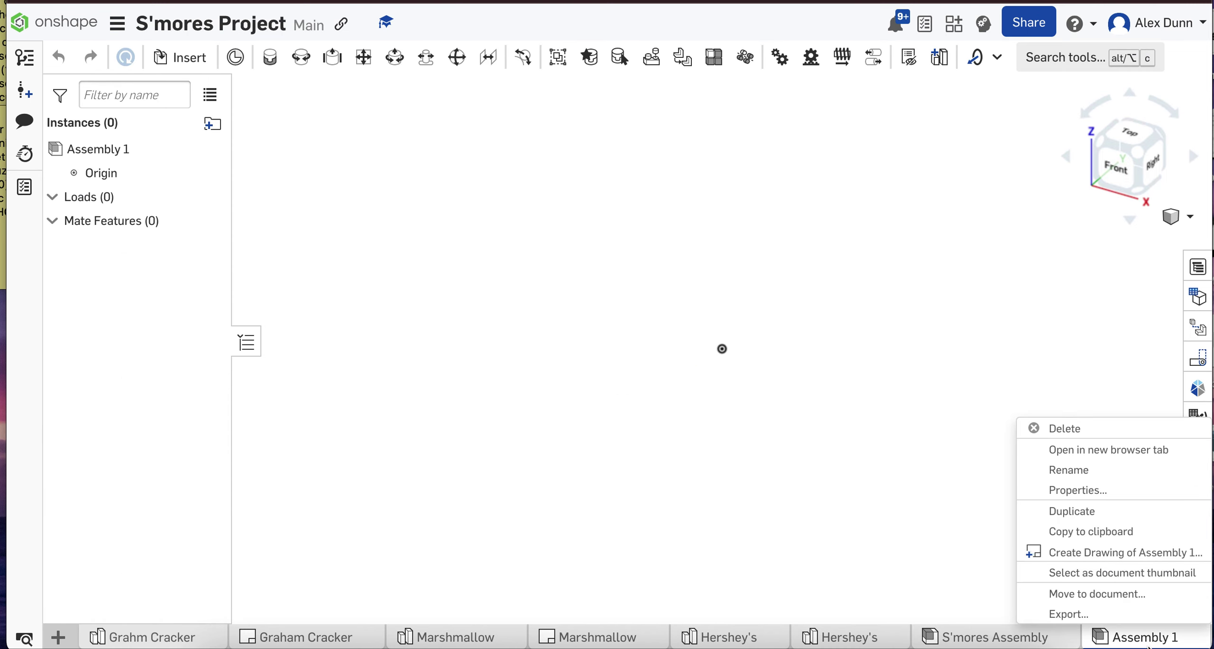
click(1130, 472)
text(S')
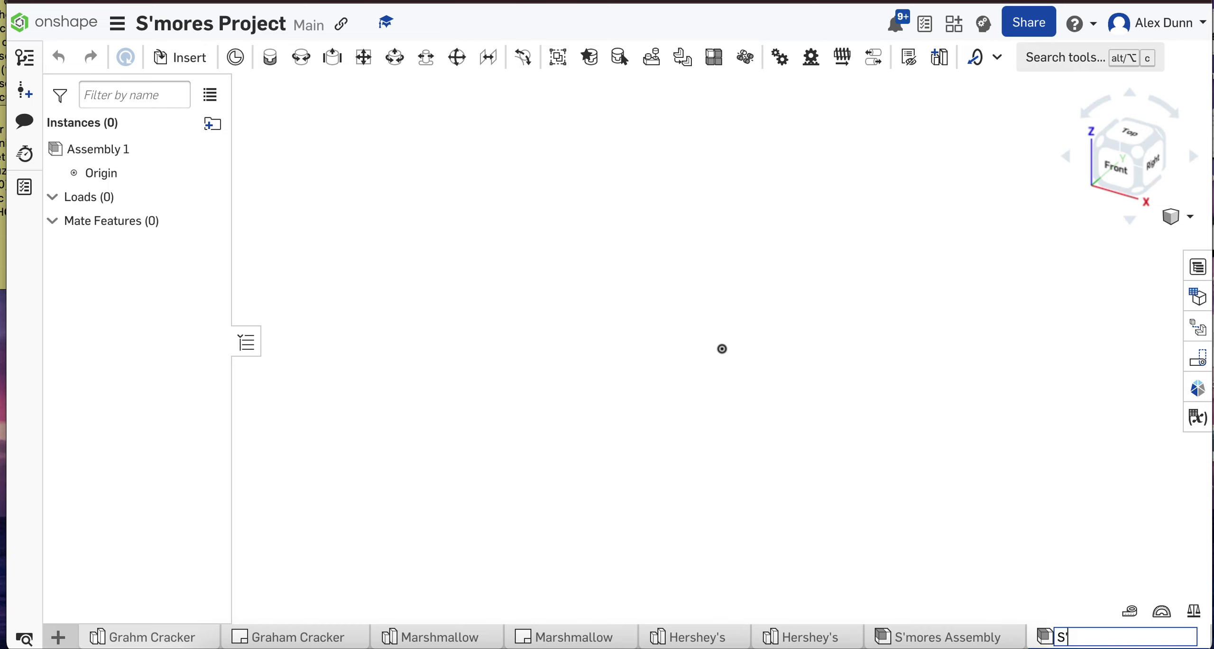
text(mores Assembly)
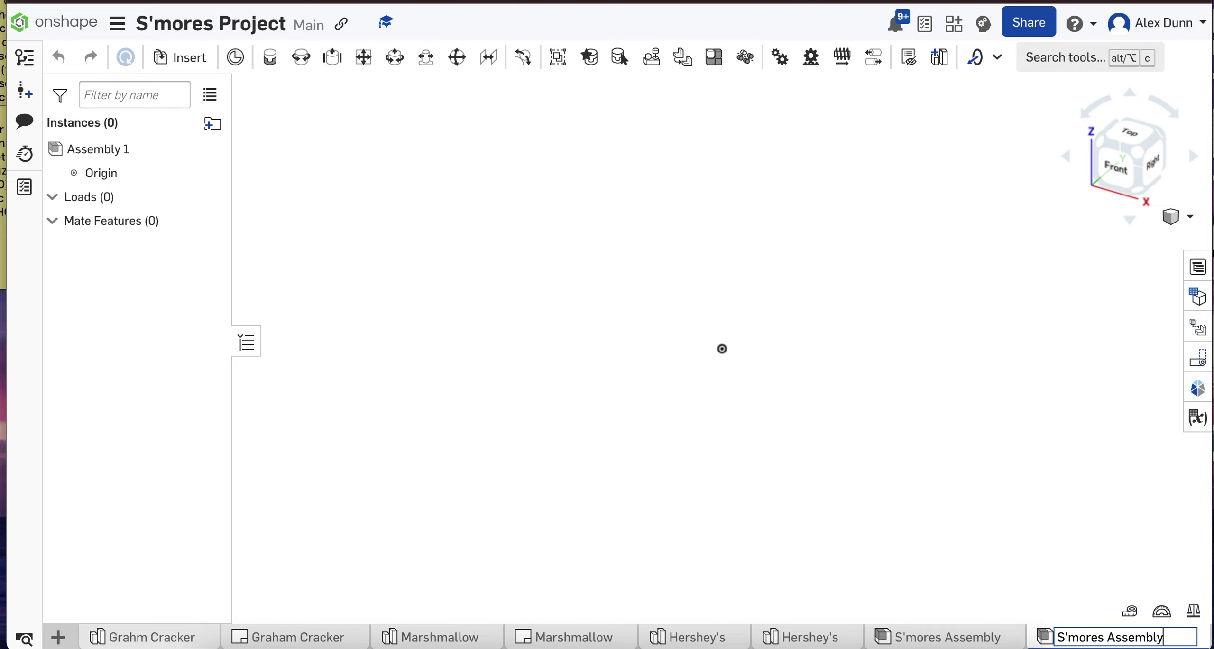
key(Return)
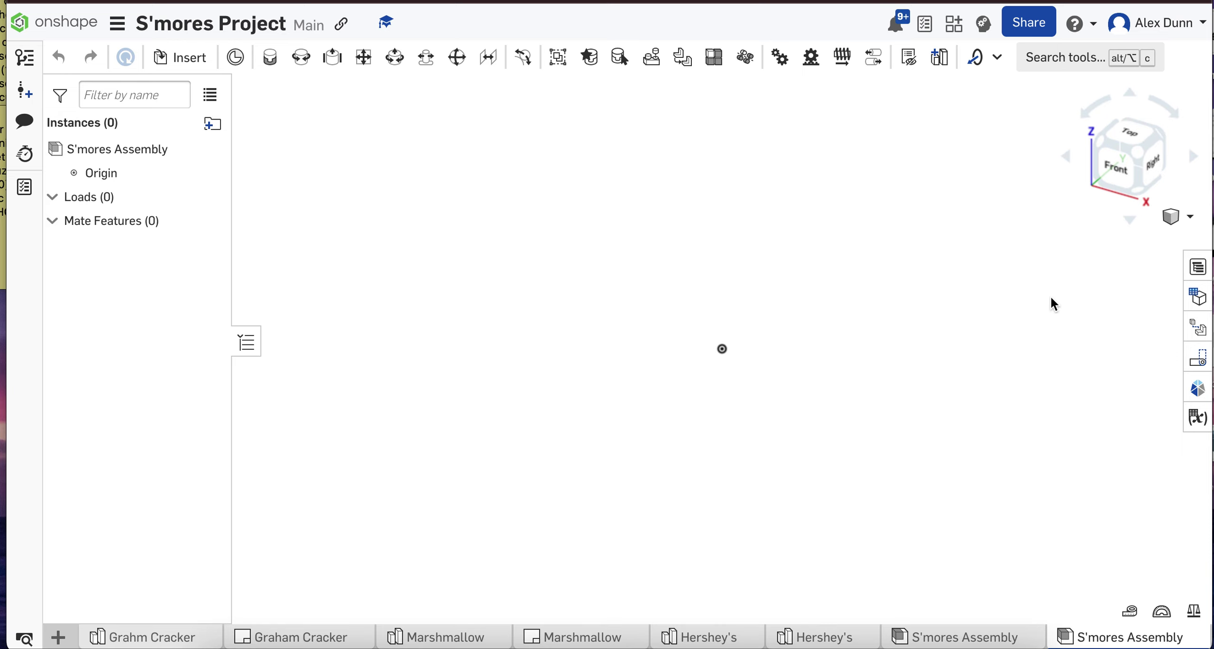
Insert two Grahm Cracker parts into the assembly, placing them apart from each other beside the origin
click(177, 64)
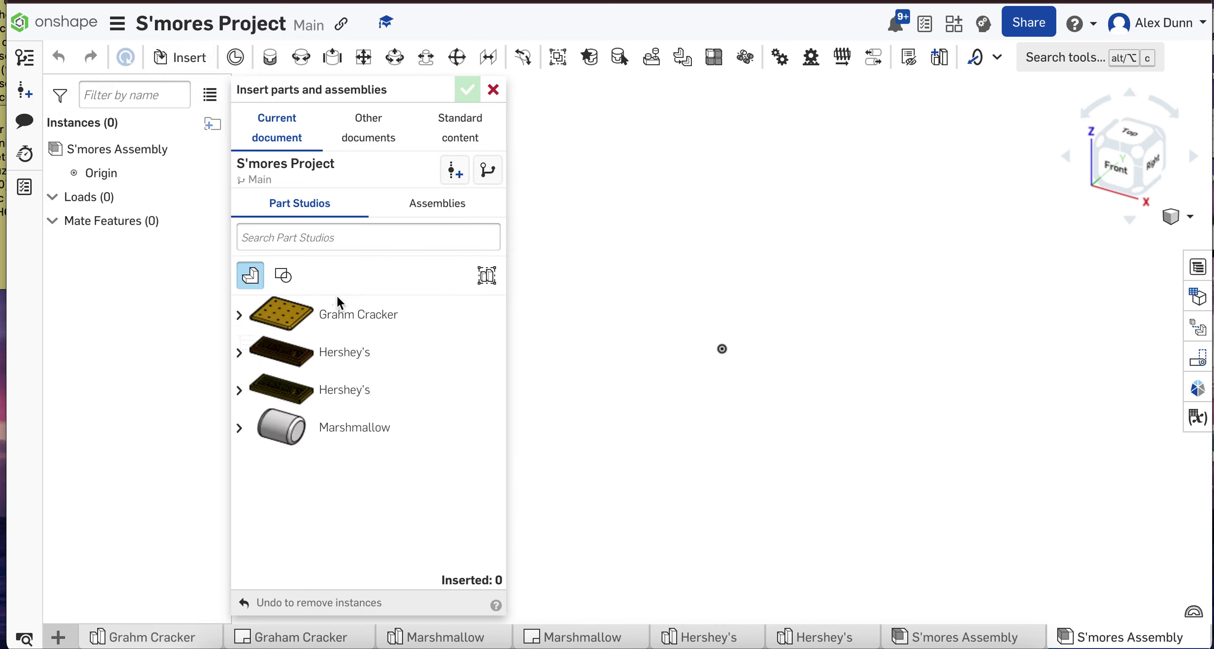
click(342, 317)
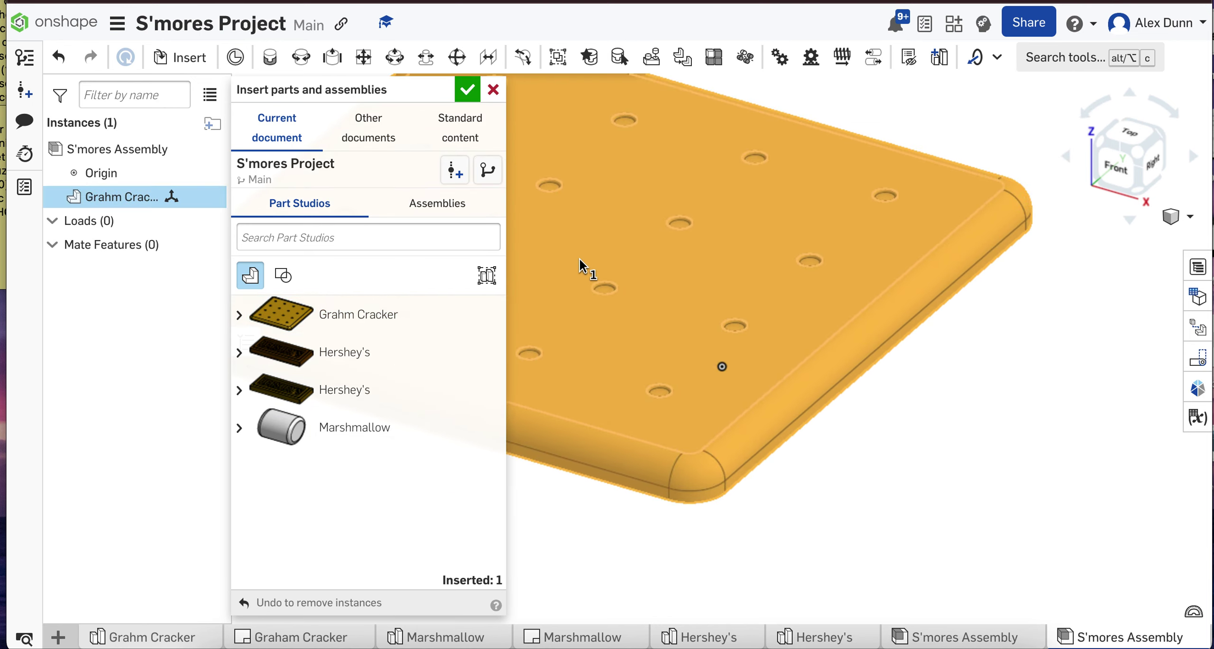
scroll(570, 265, down, 5)
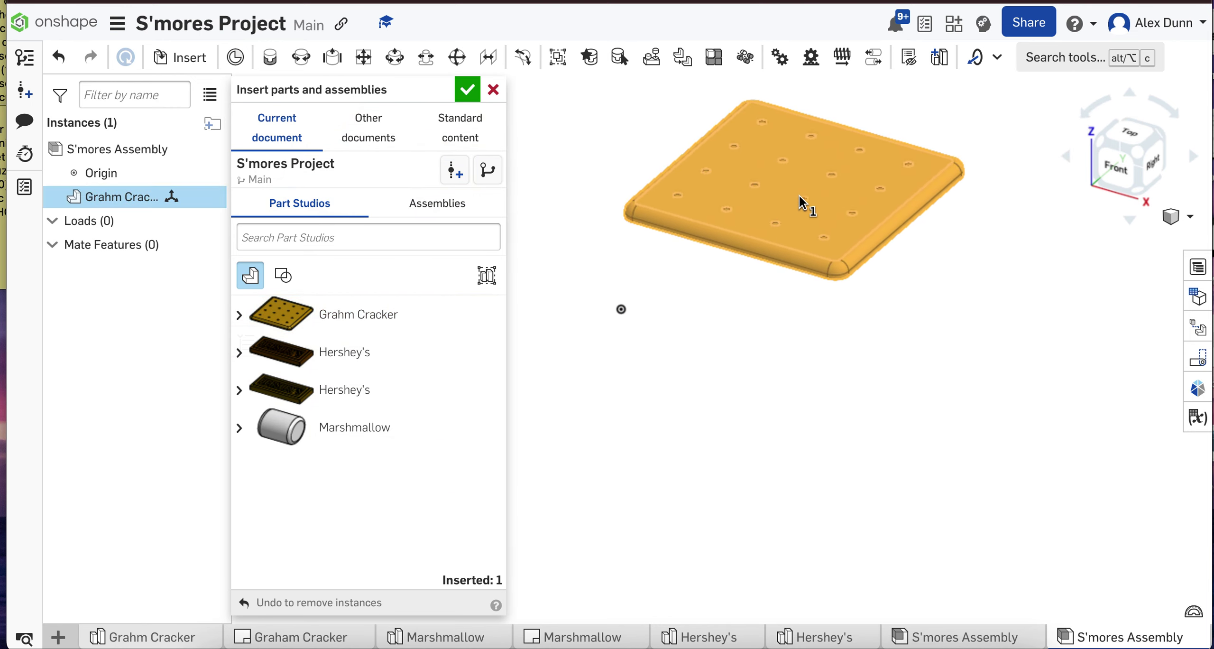
scroll(799, 199, down, 3)
click(798, 194)
click(353, 313)
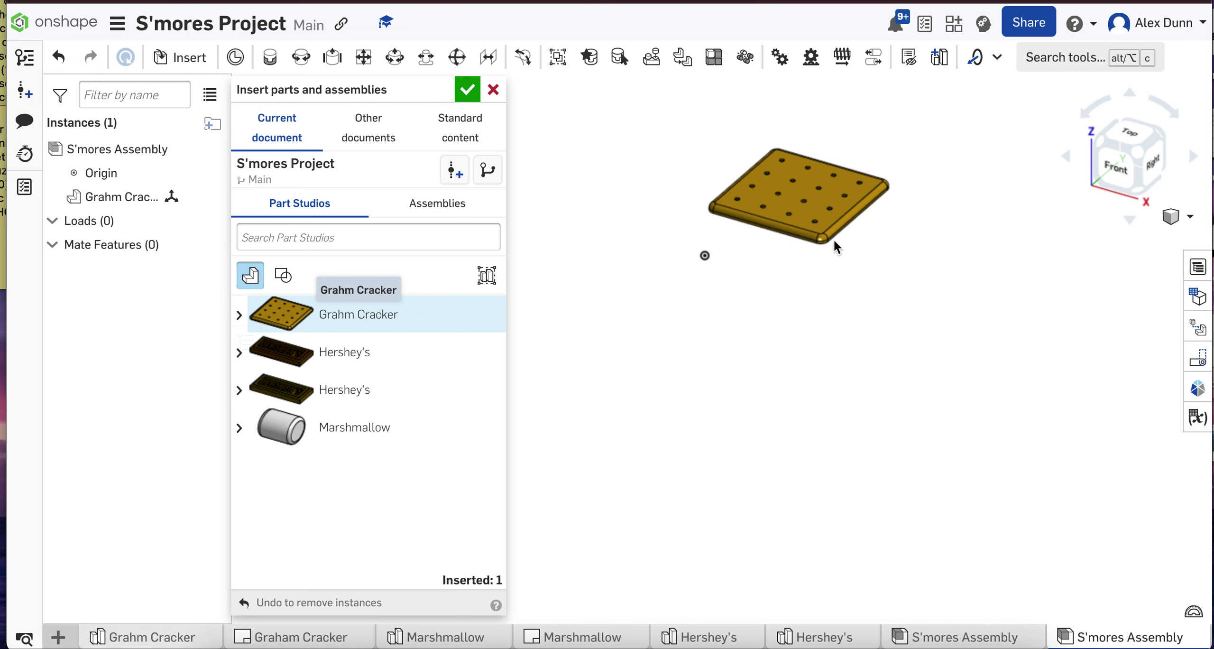
click(996, 291)
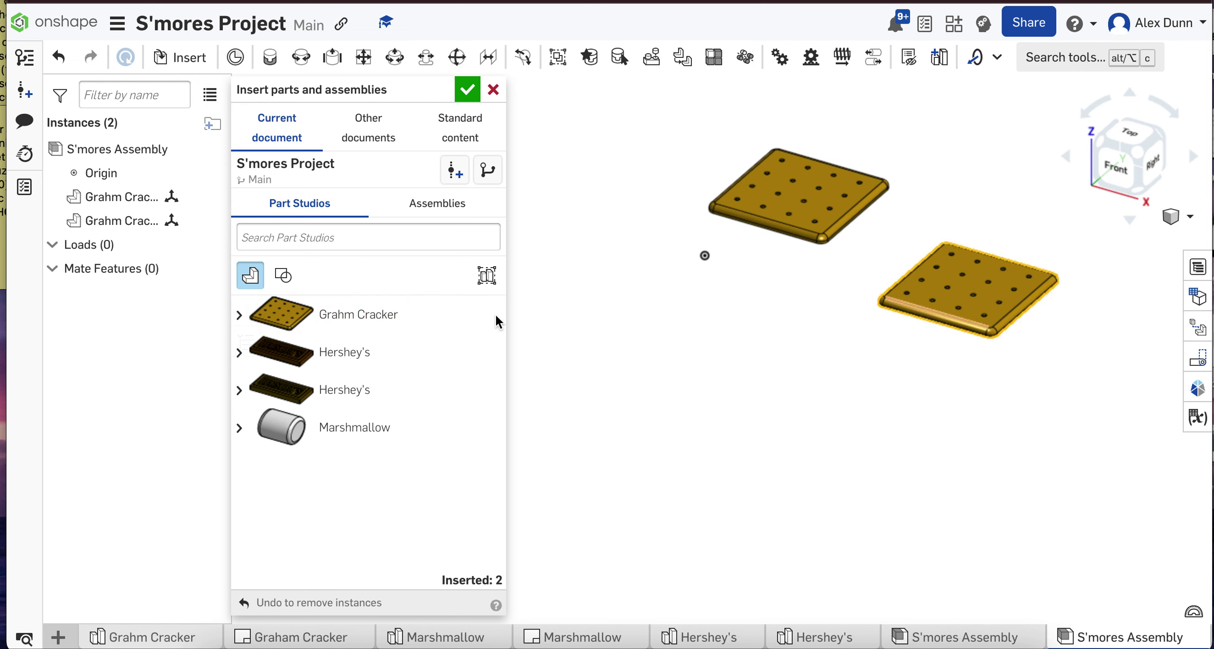
Insert one Marshmallow and two Hershey's bars, placing them separately around the graham crackers
click(422, 417)
click(659, 337)
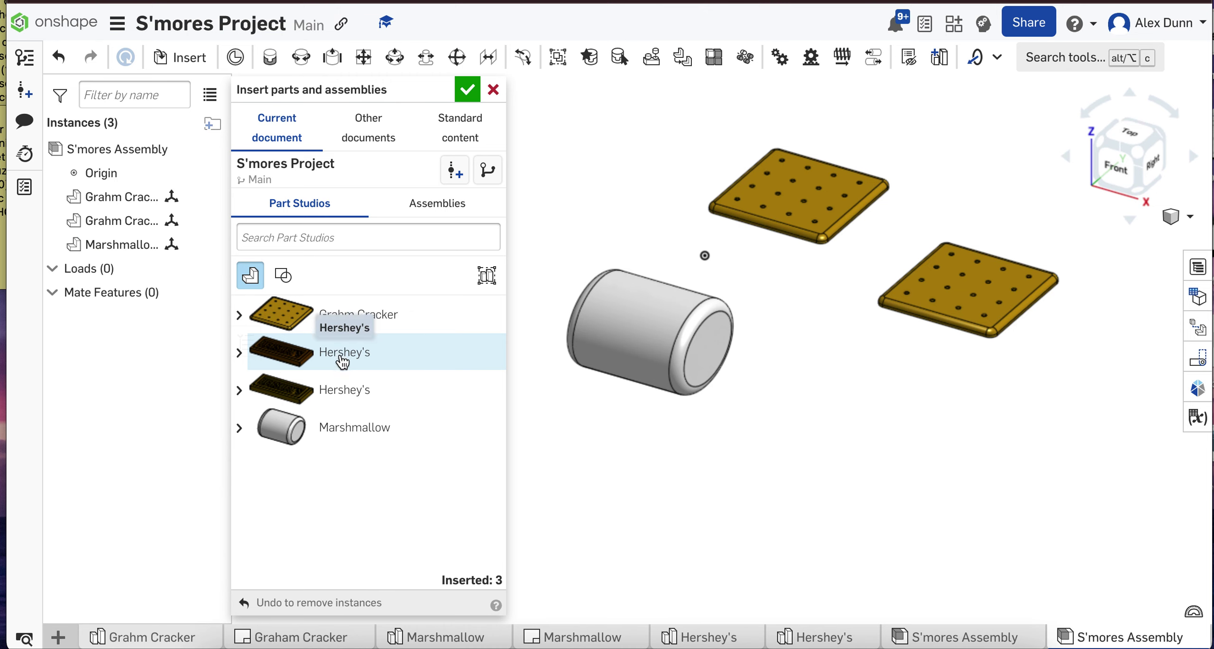
click(345, 394)
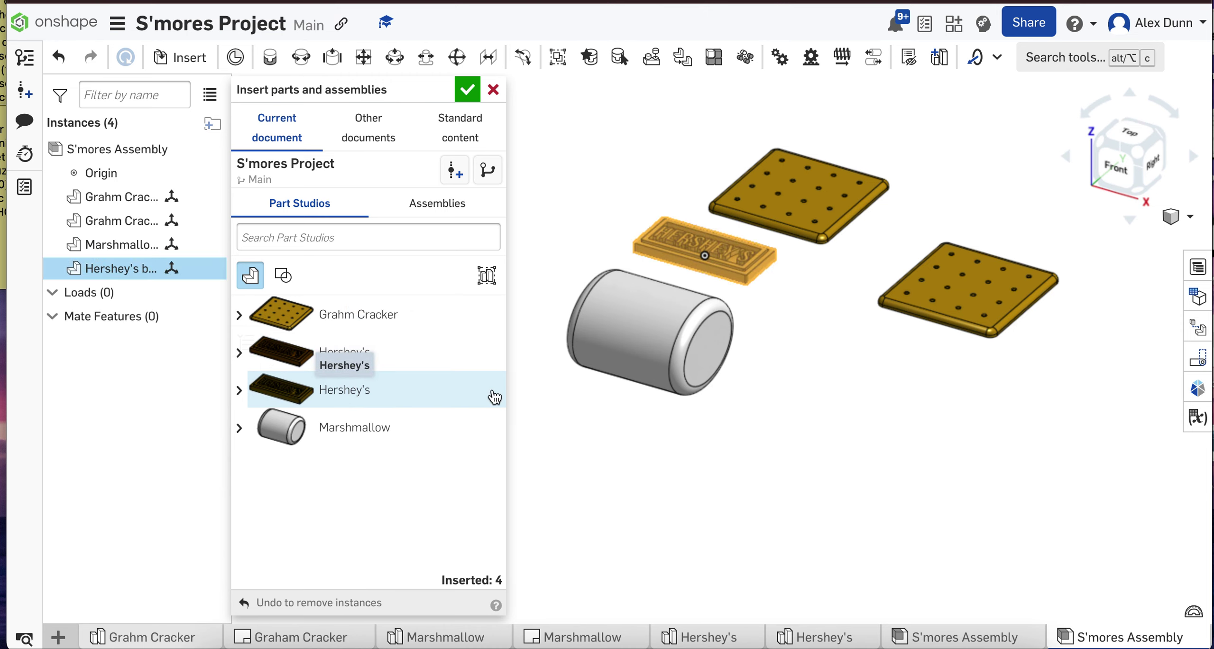
click(861, 445)
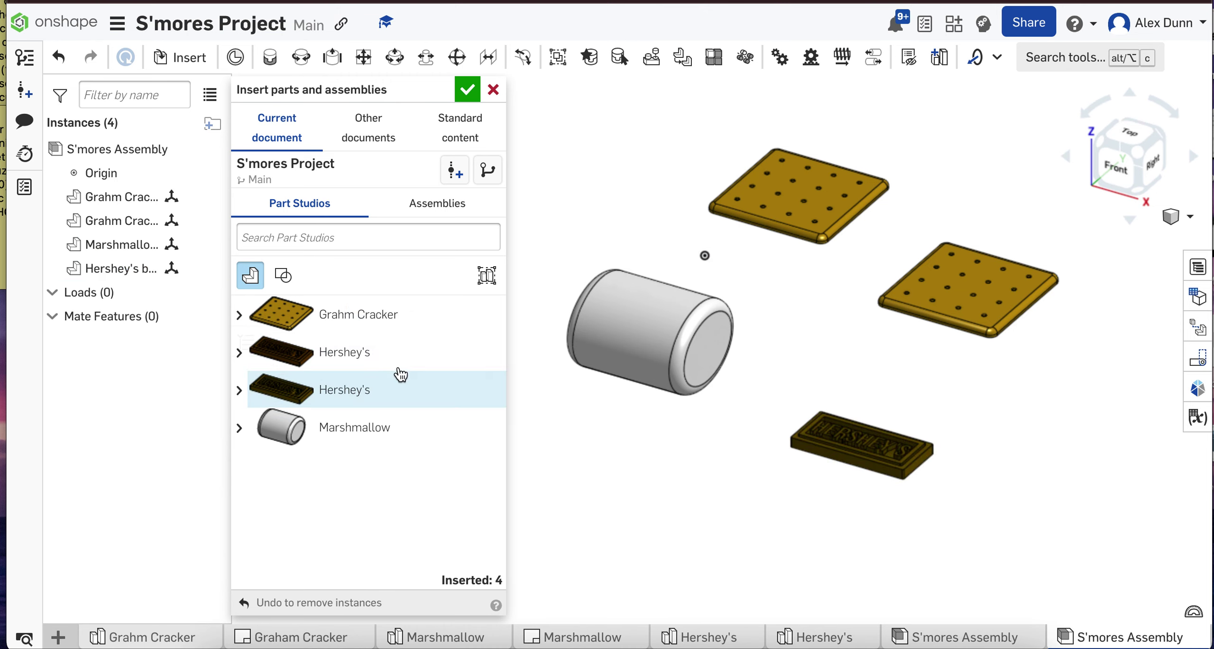
click(355, 400)
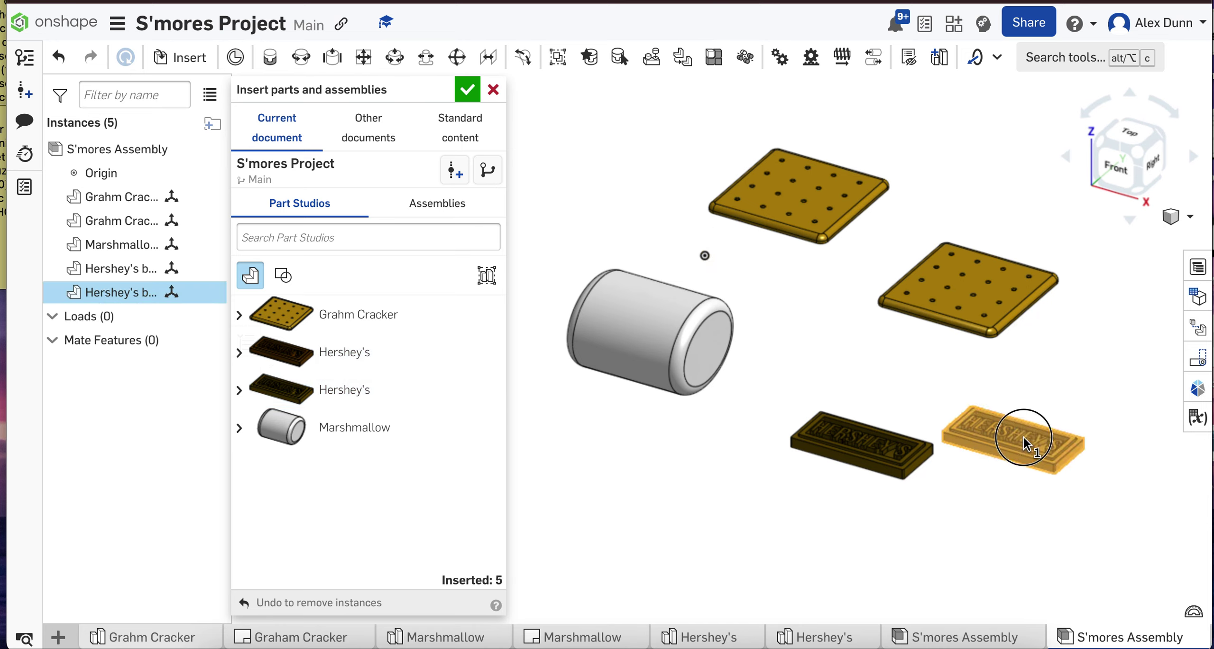
click(1024, 437)
click(465, 89)
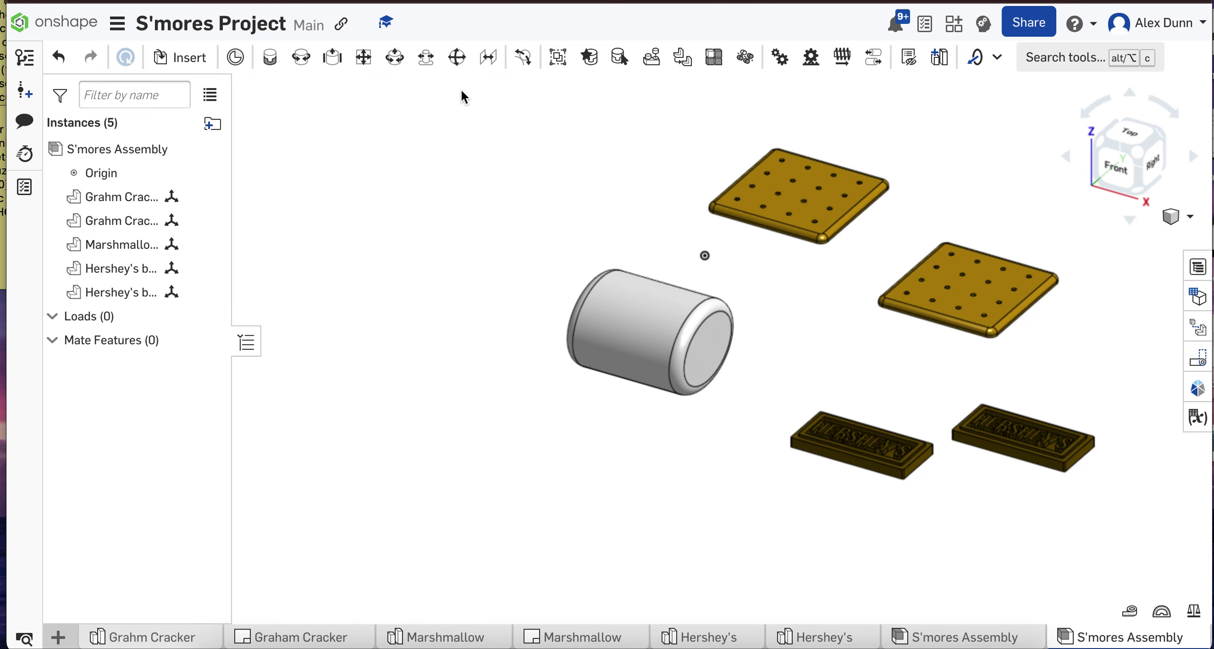
Turn the first graham cracker upside down by rotating it 180 degrees about a horizontal axis
scroll(439, 249, down, 2)
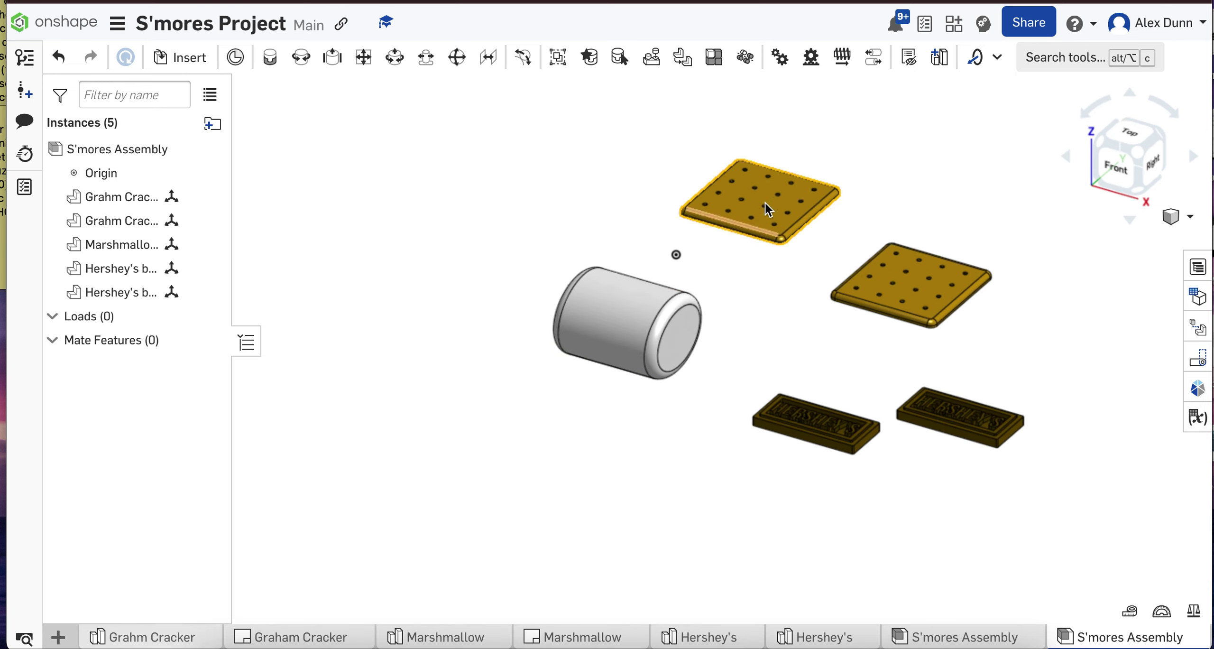
click(757, 191)
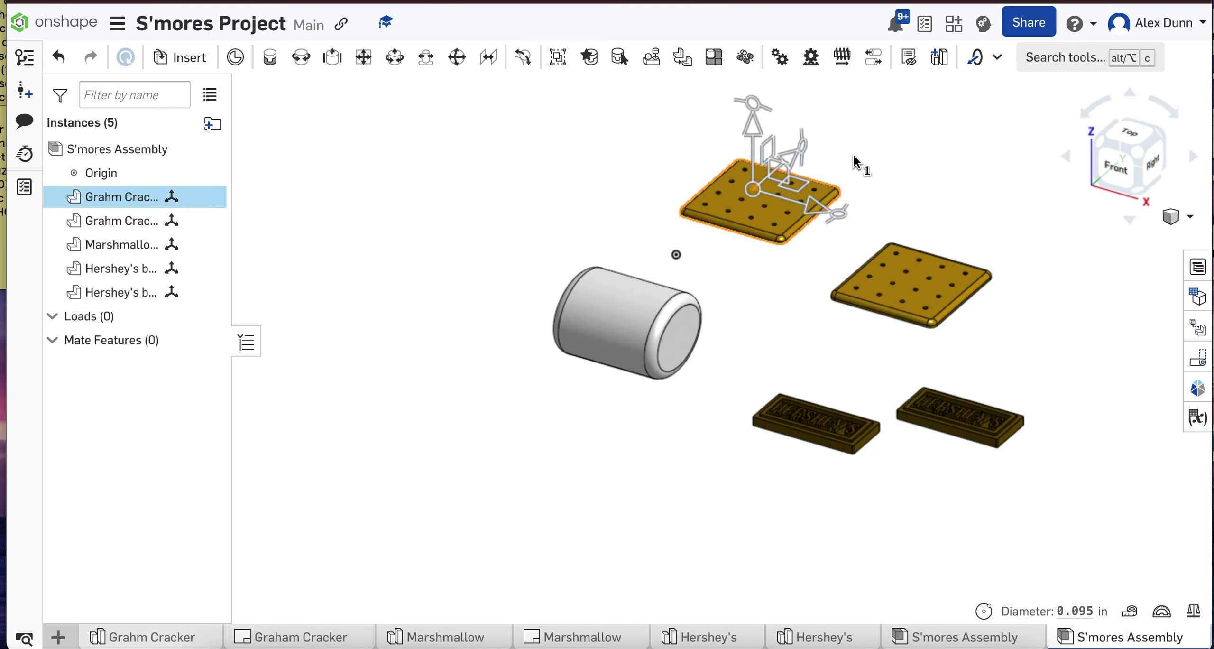
click(853, 162)
click(787, 202)
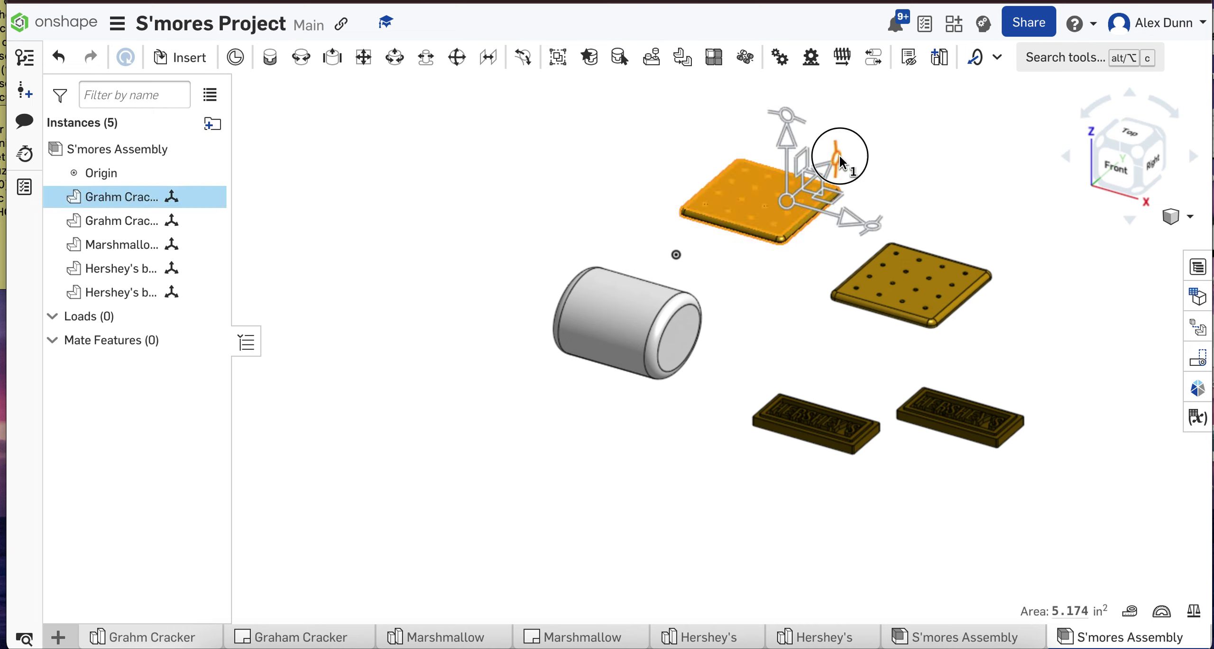
drag(840, 161, 759, 176)
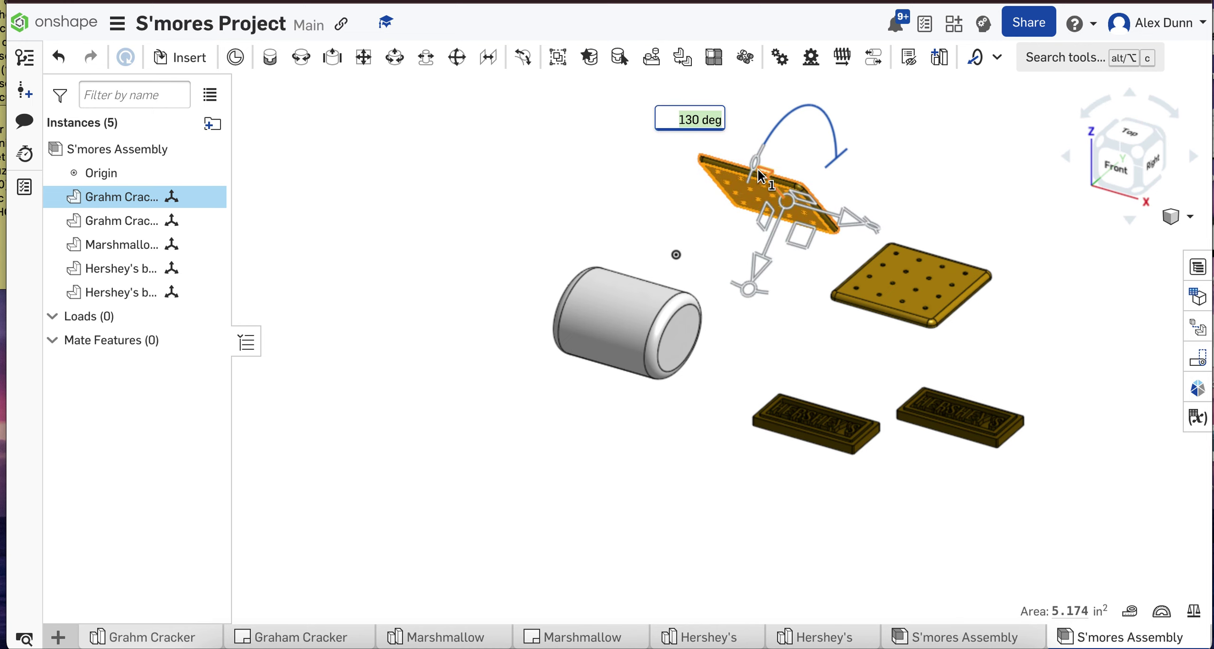
text(180)
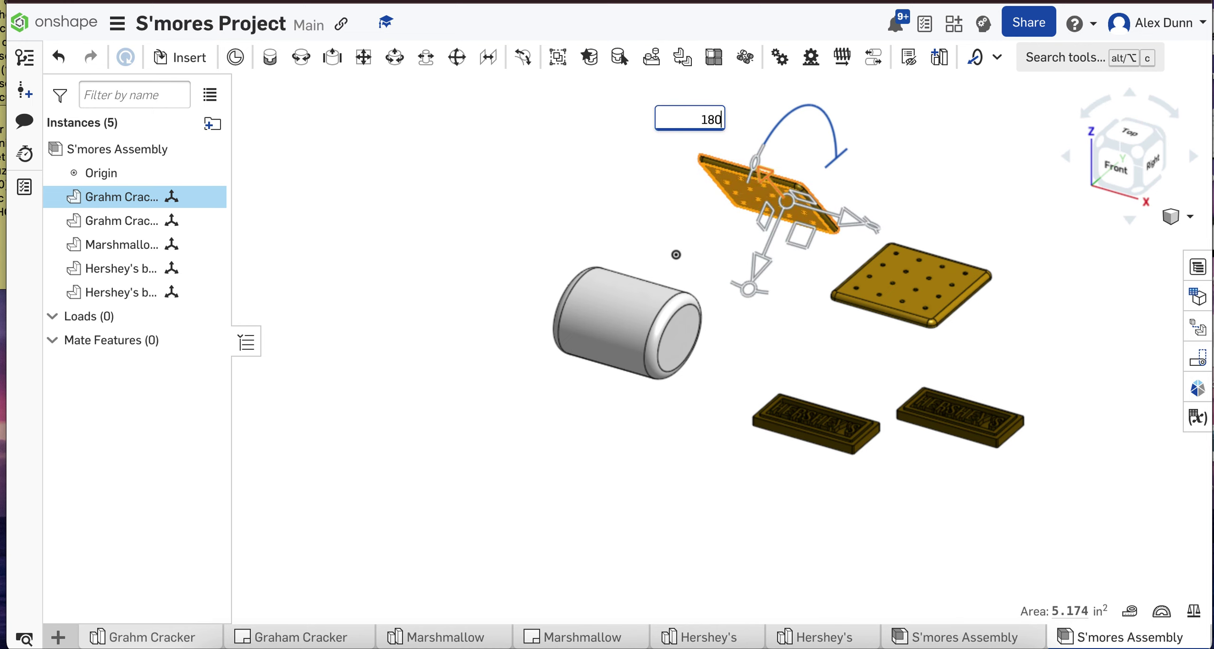
key(Return)
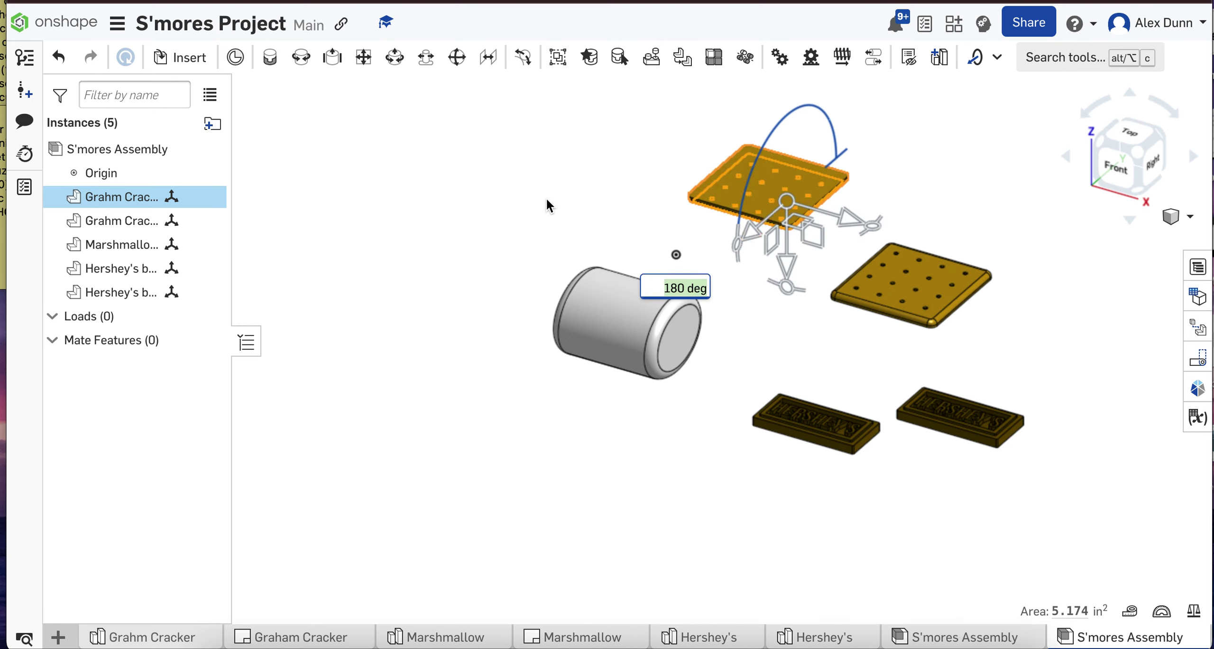
click(546, 198)
Fix the upside-down graham cracker in place in the assembly
scroll(518, 389, down, 3)
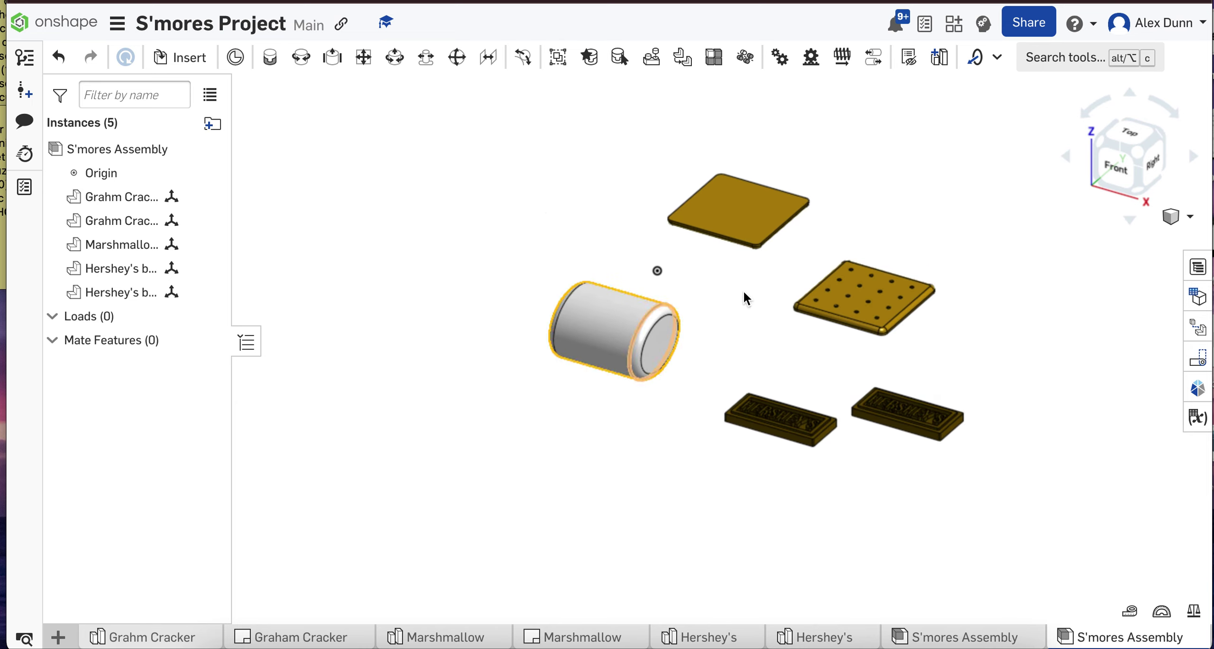
right_click(743, 218)
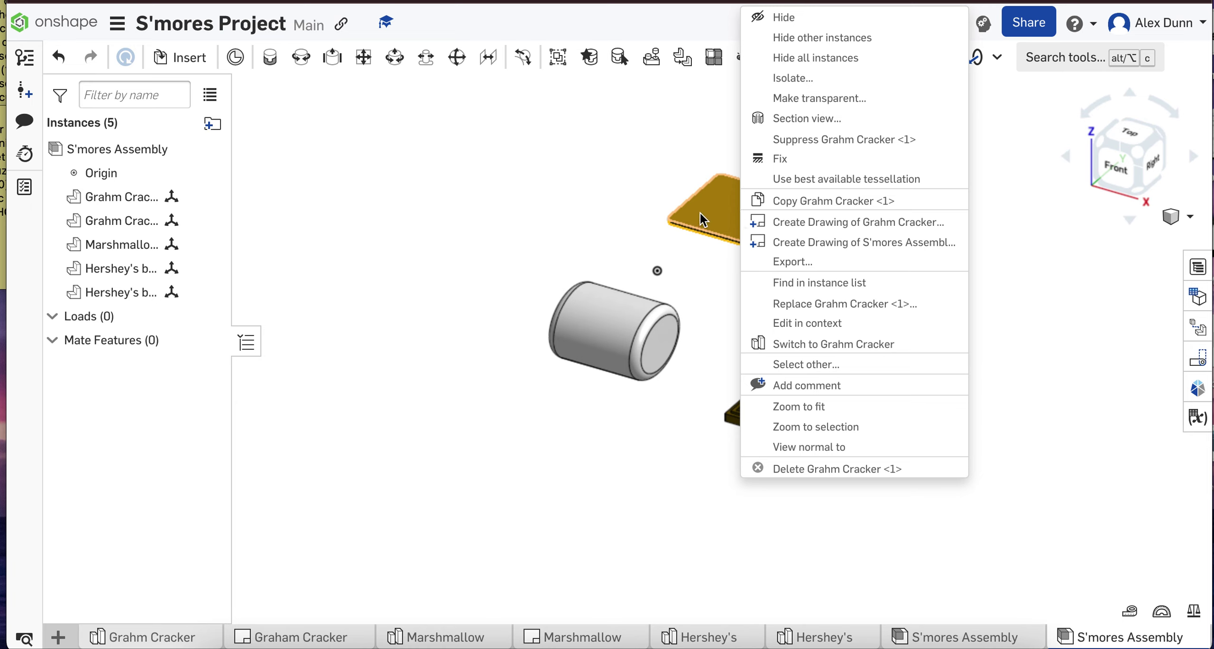
click(797, 163)
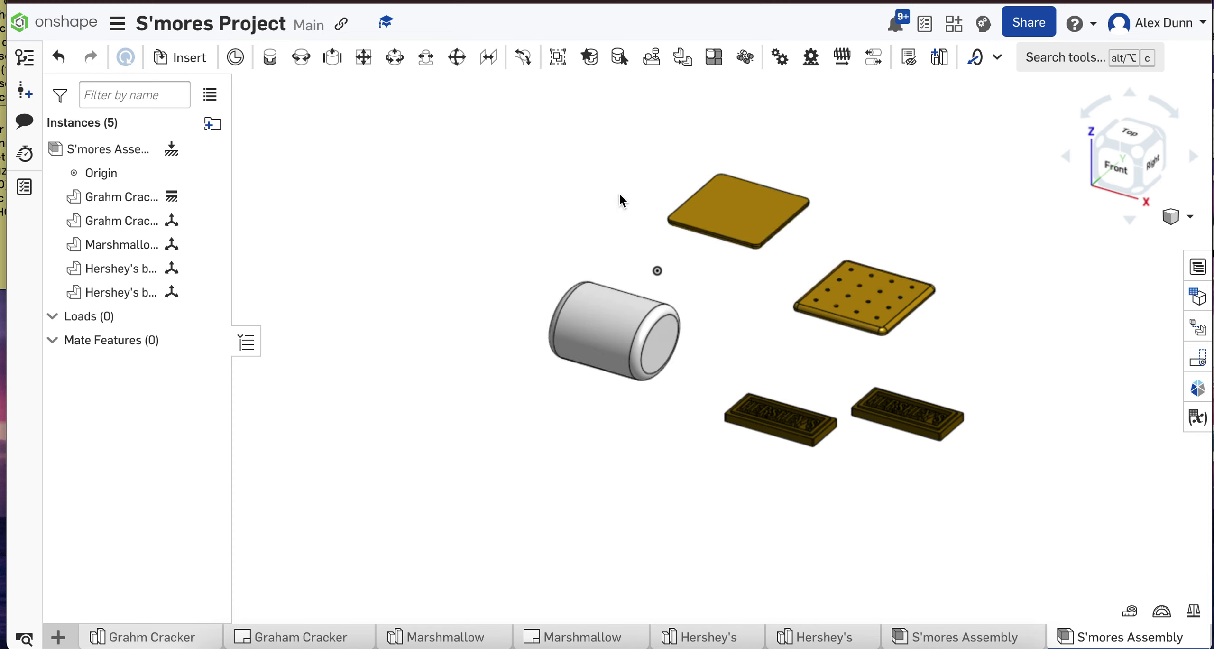
Create a Fastened mate joining the centre of the fixed graham cracker's flat upper face to the underside centre of the first Hershey's bar
scroll(460, 448, down, 2)
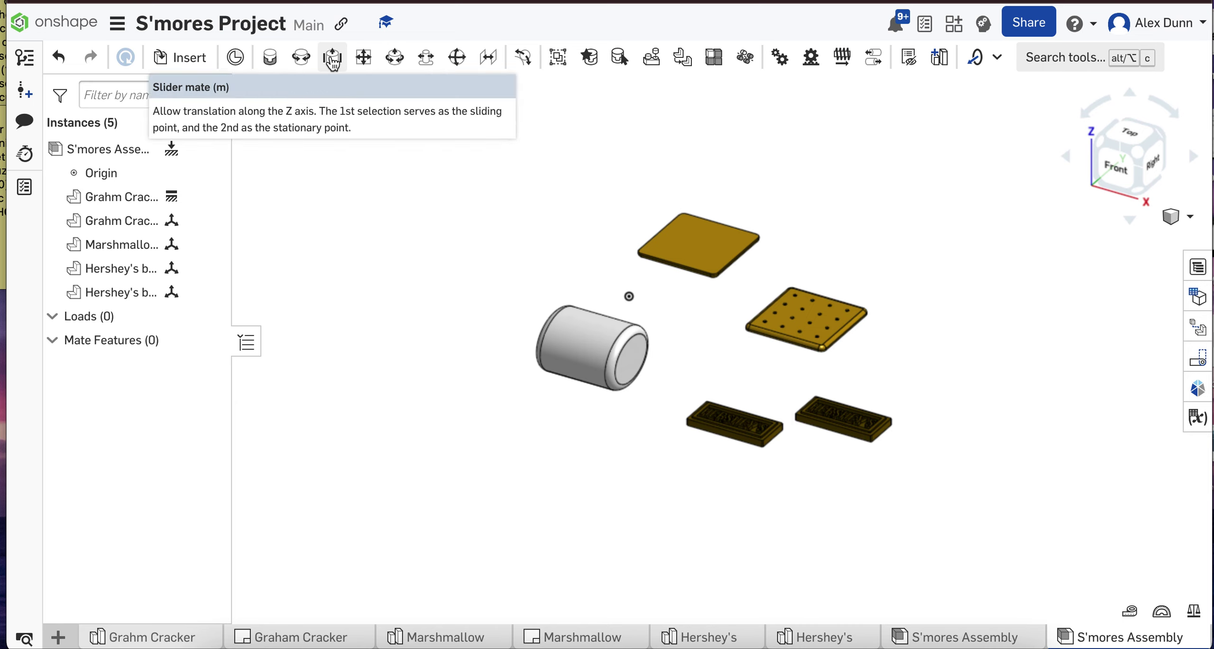
click(270, 59)
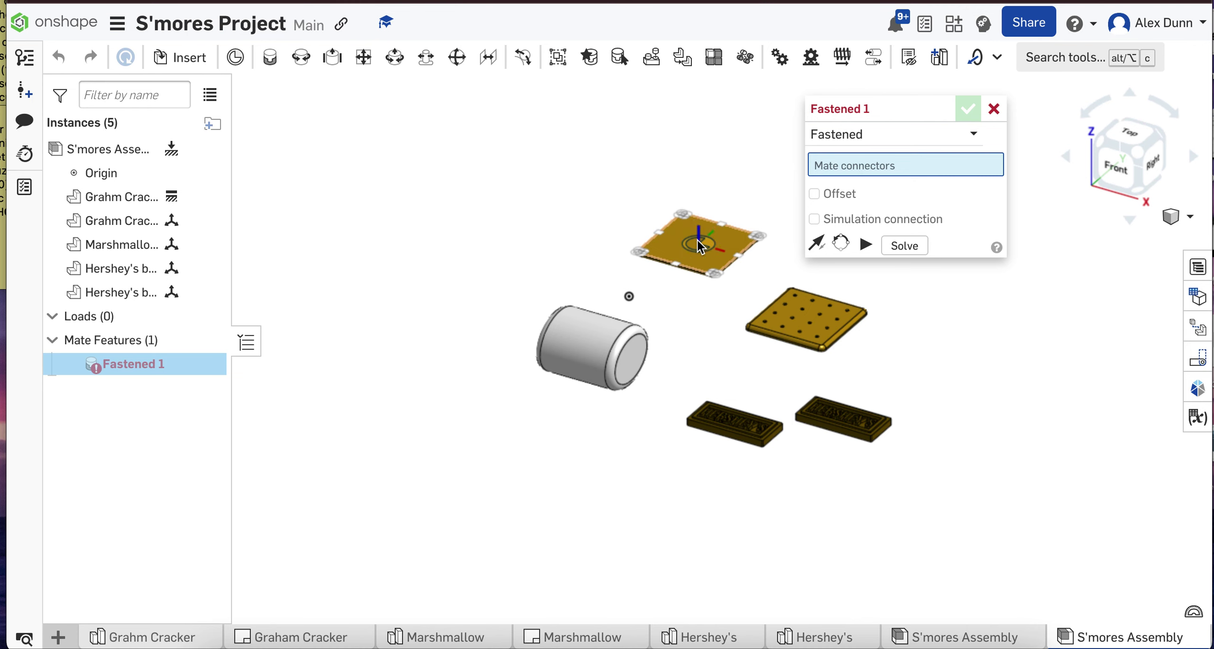
click(697, 242)
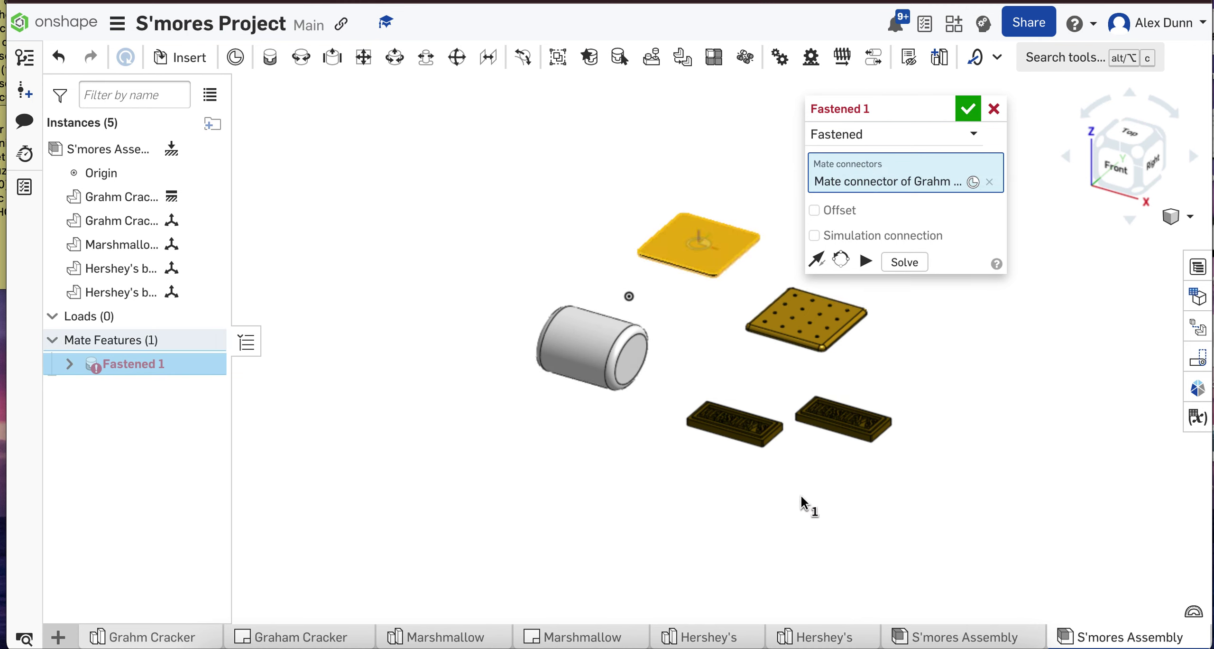
right_drag(735, 518, 748, 432)
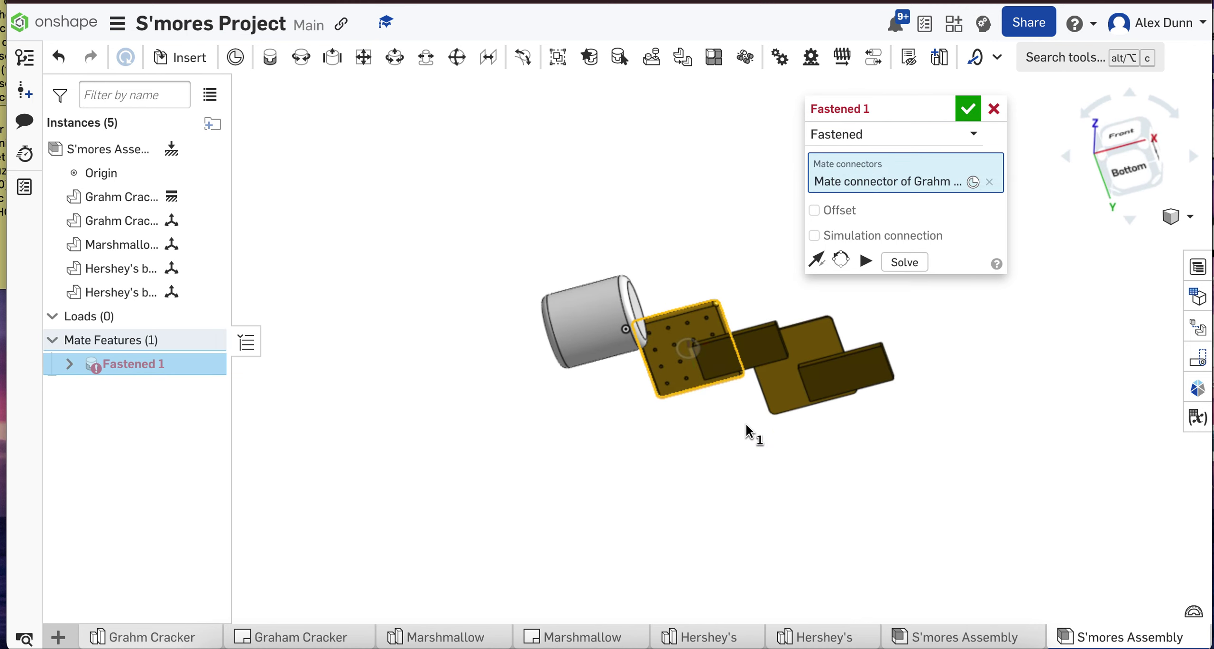
scroll(754, 395, up, 6)
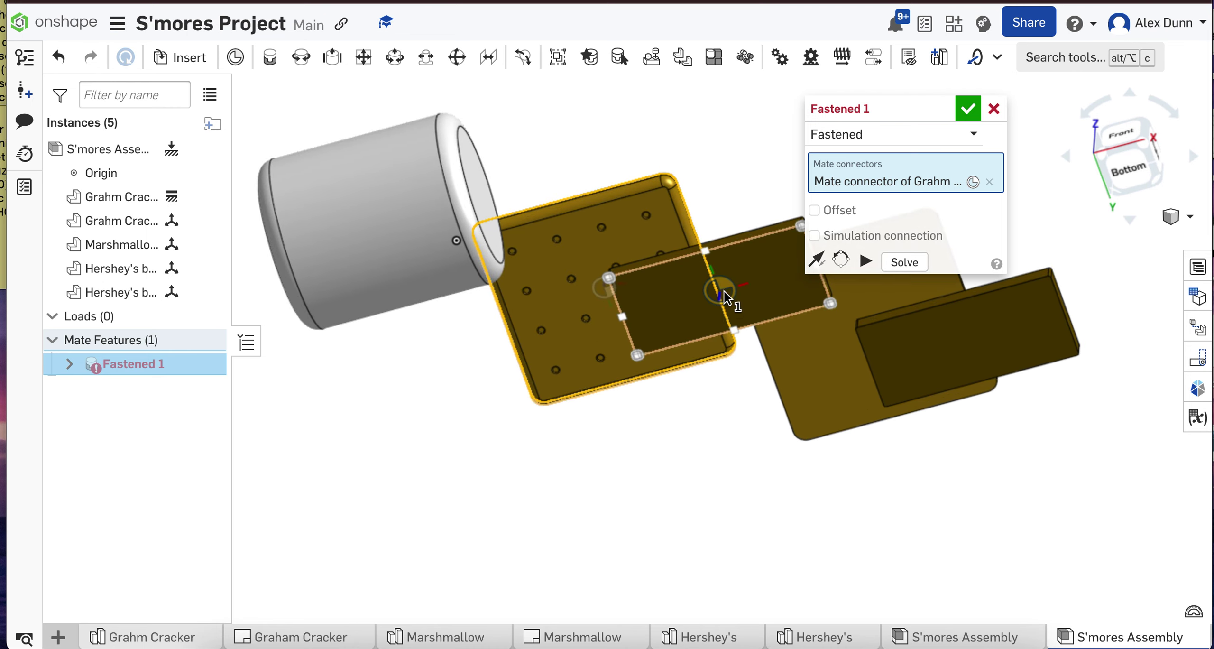
click(722, 294)
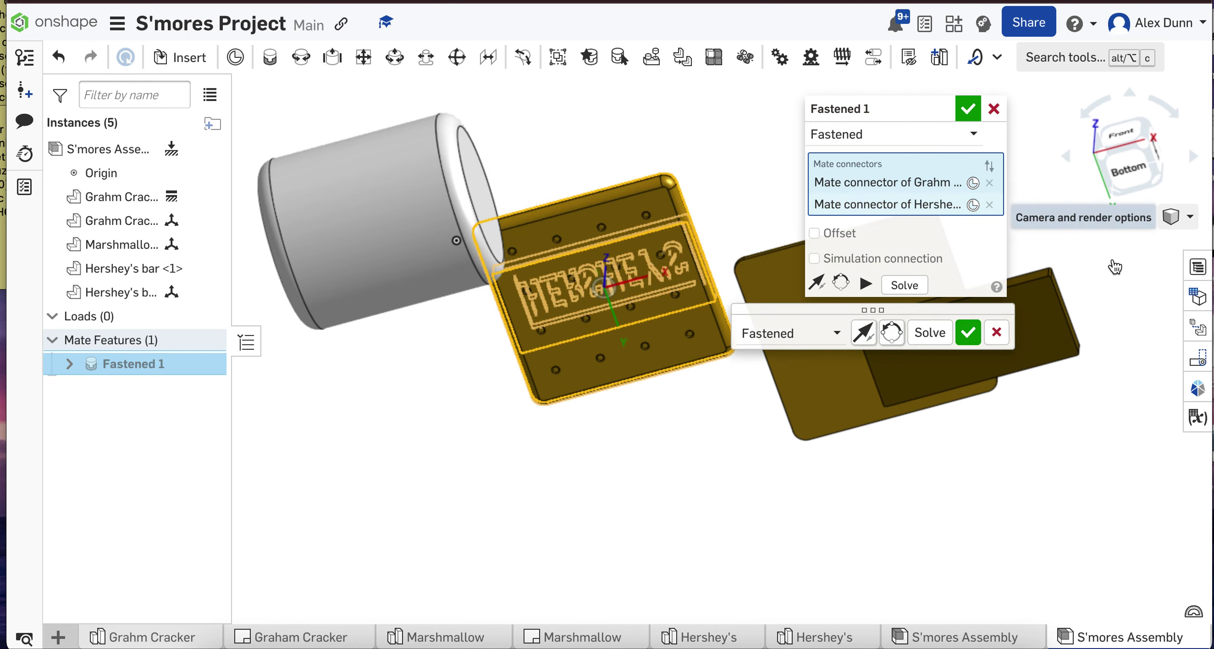
click(1171, 218)
click(1098, 244)
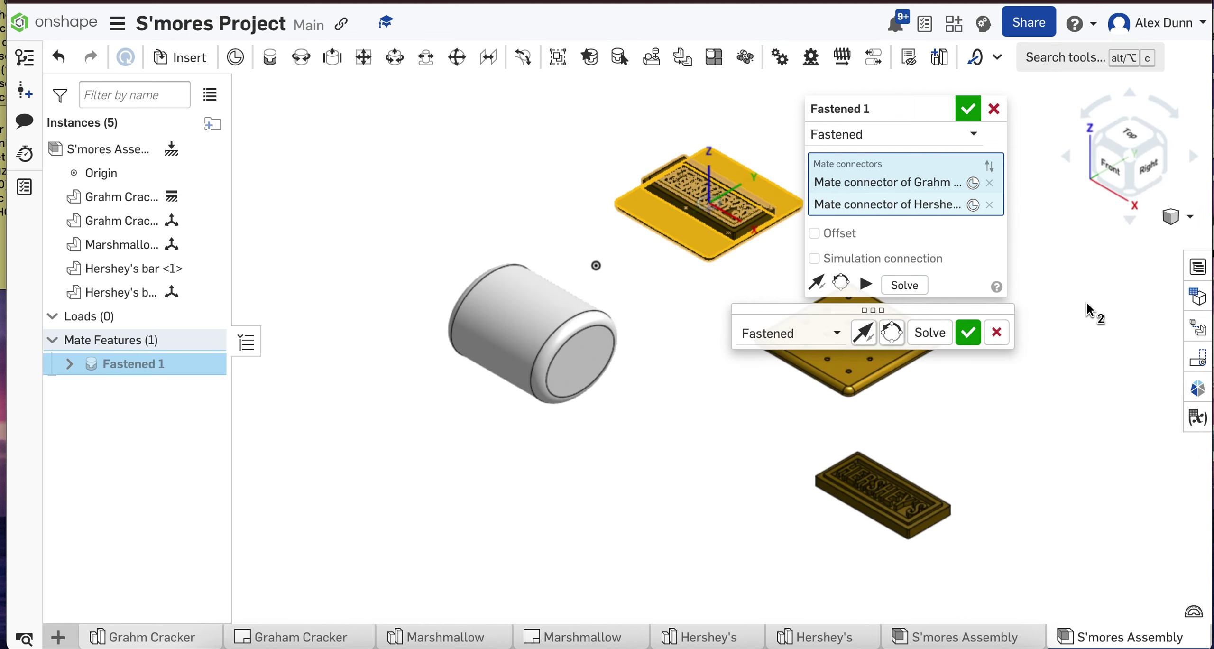
scroll(742, 151, up, 4)
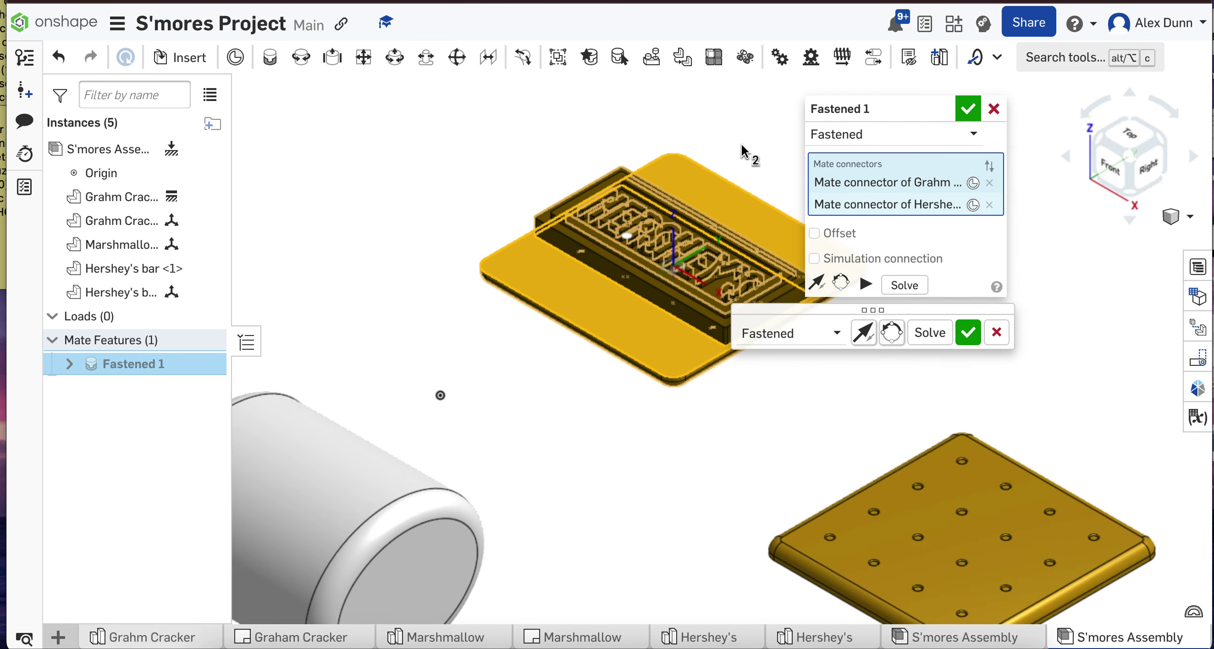
scroll(682, 245, down, 2)
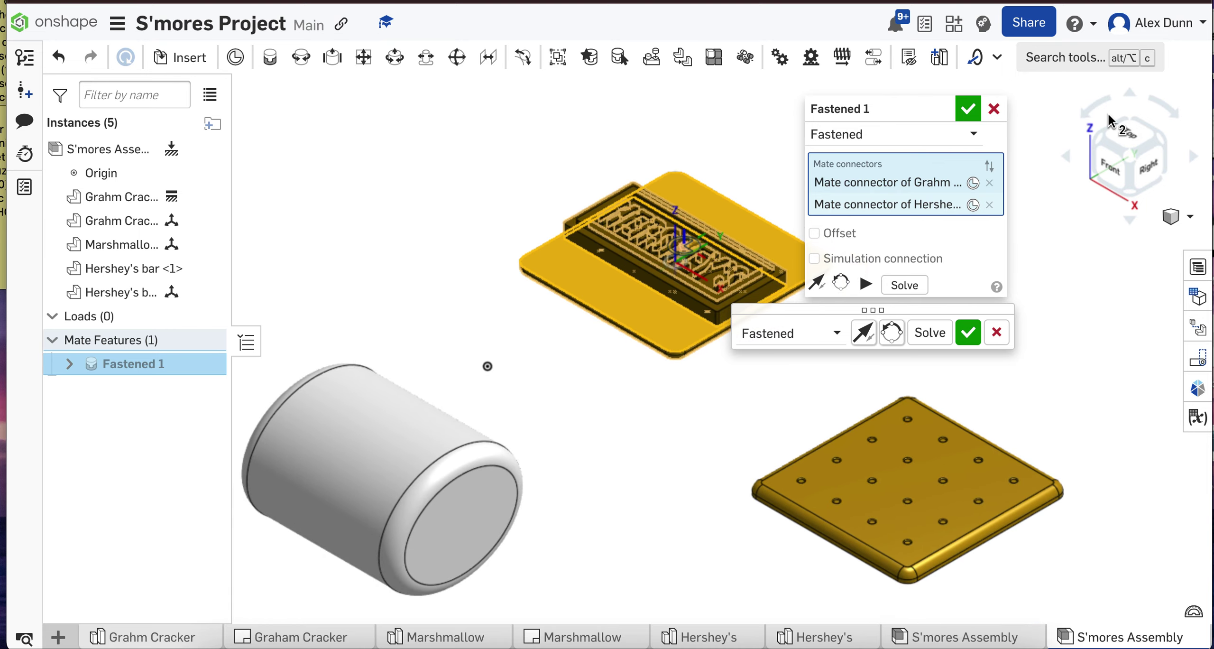
Offset the first Hershey's bar's Fastened mate by 0.61 in along Y and accept the mate
click(1131, 140)
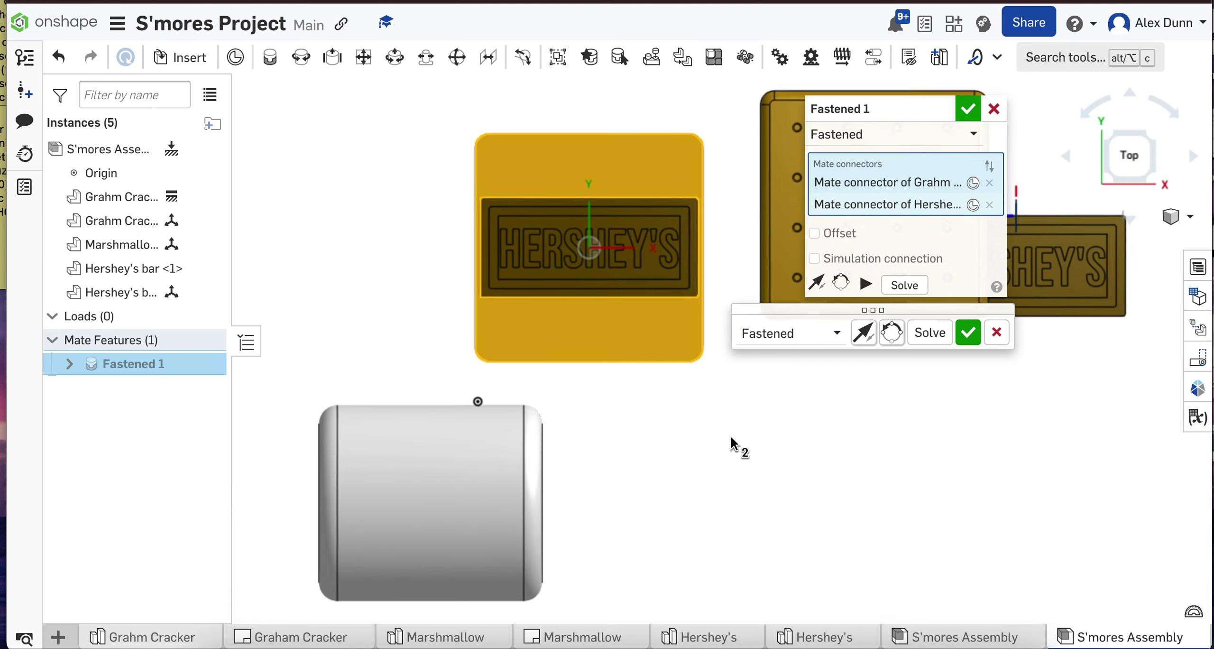
click(622, 154)
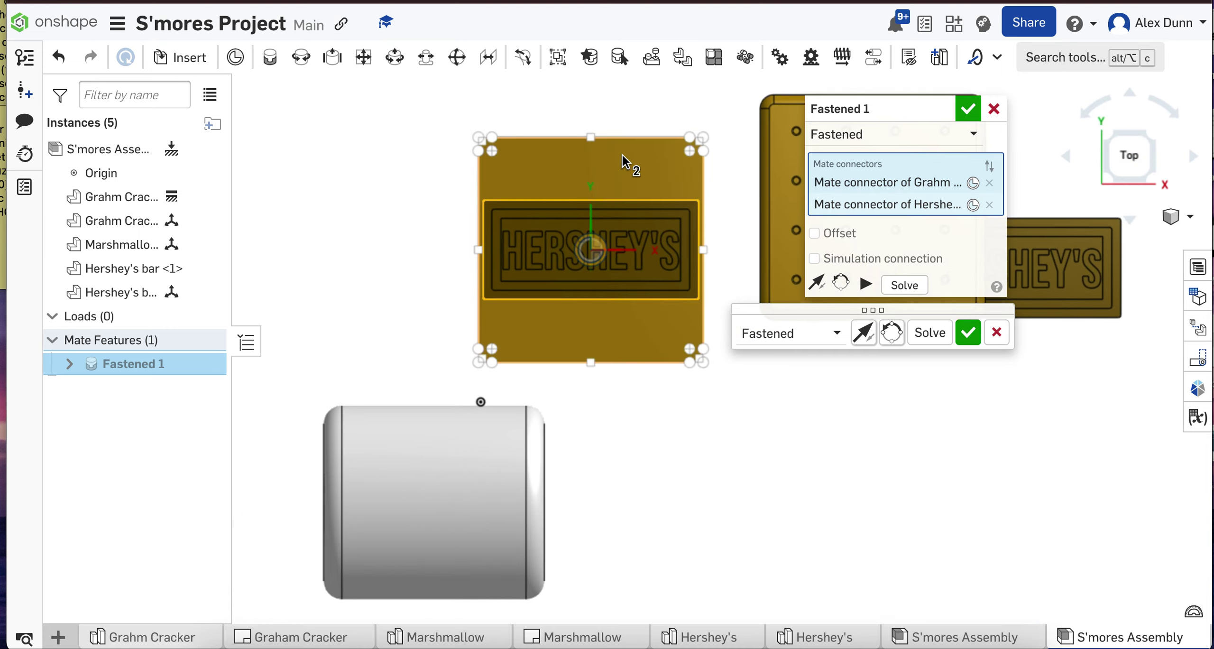
click(834, 240)
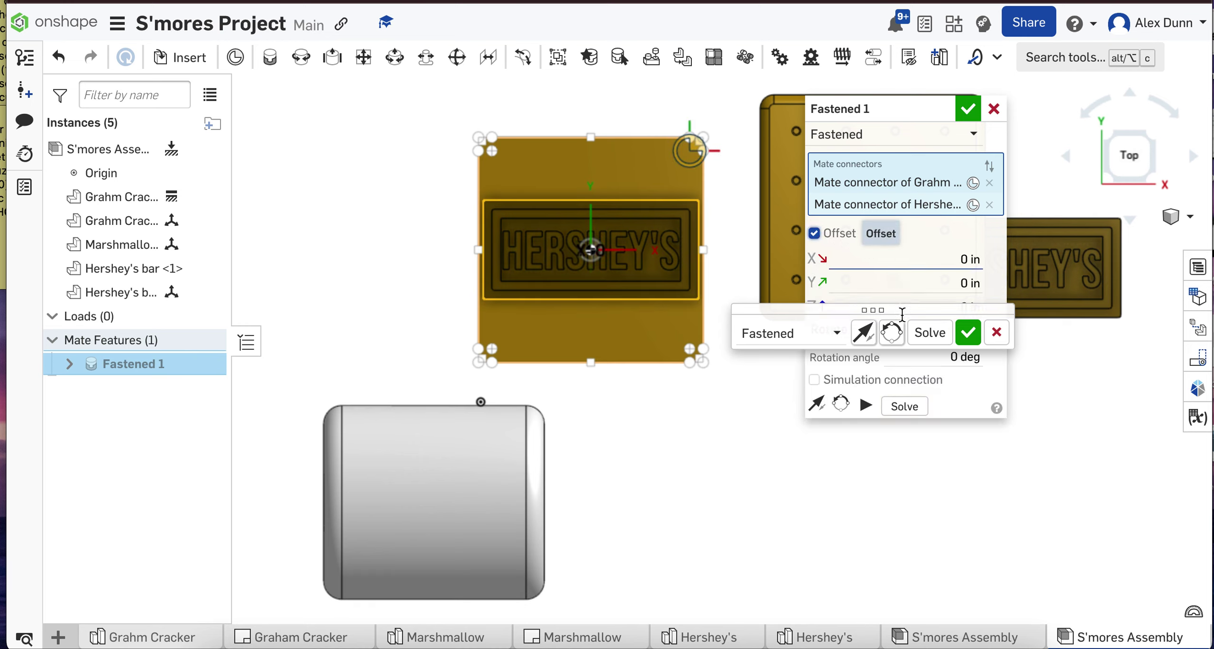
drag(814, 309, 778, 516)
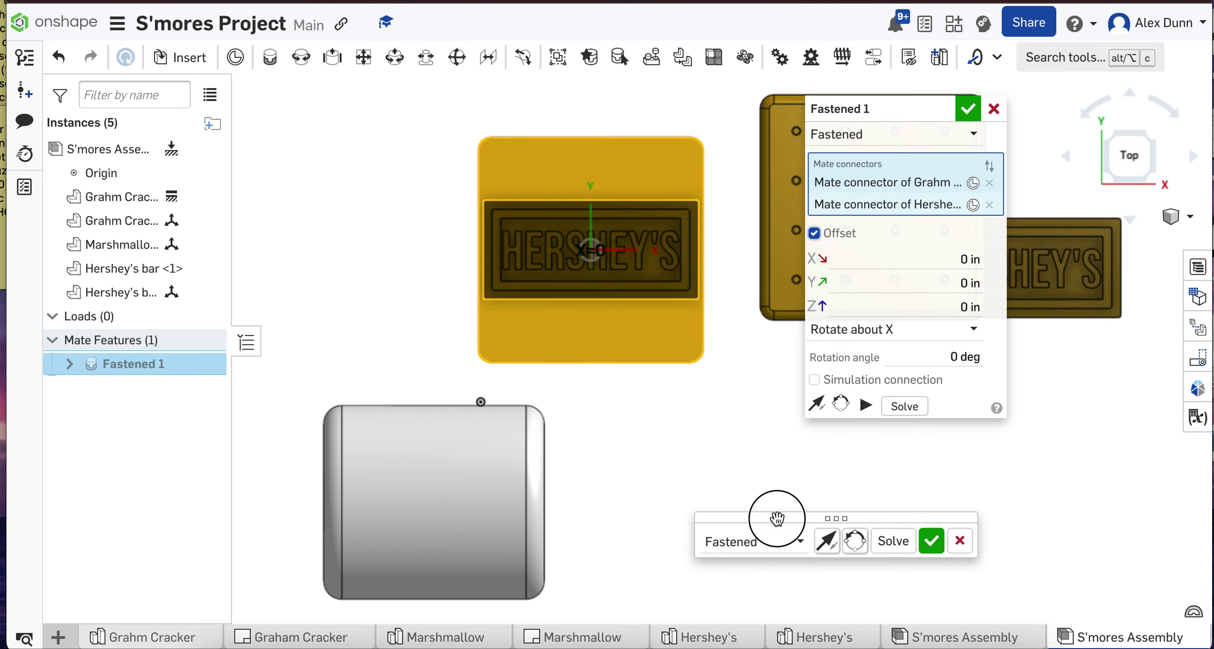
click(960, 283)
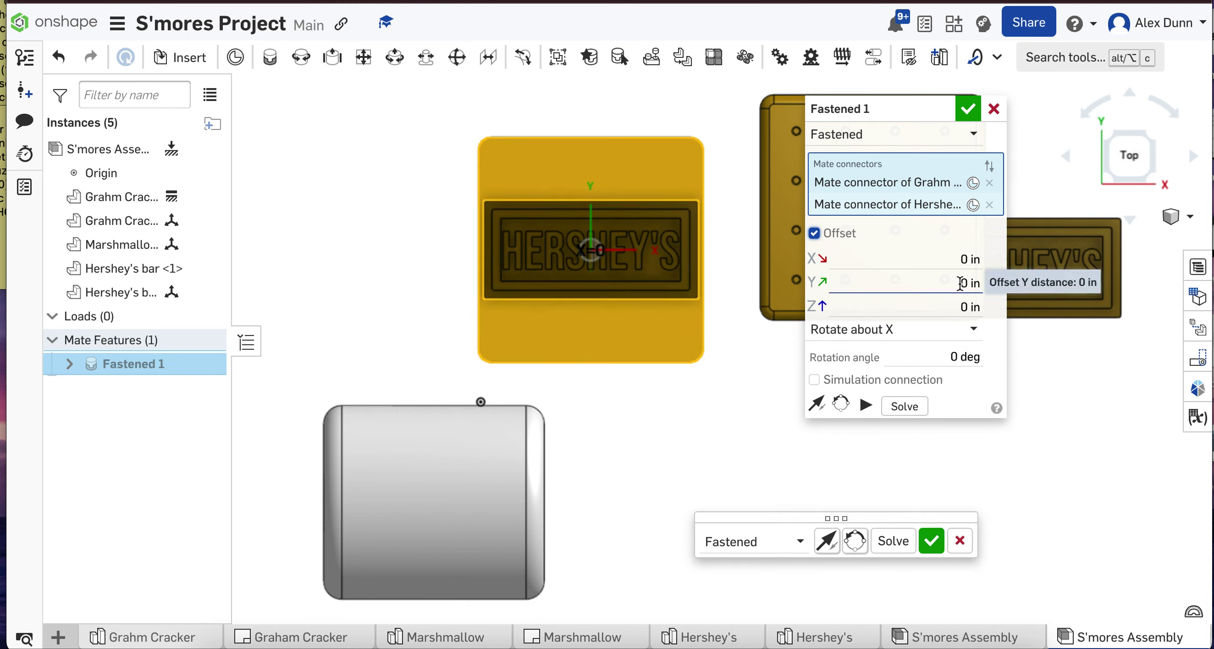
click(960, 284)
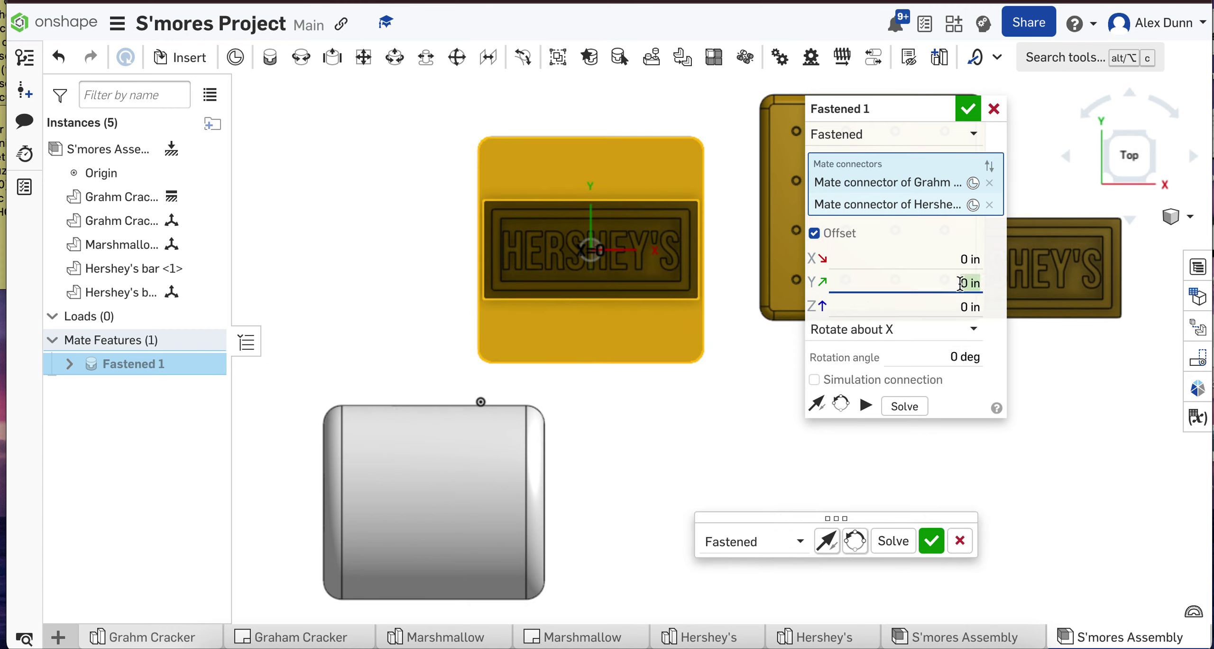
text(.6)
key(Return)
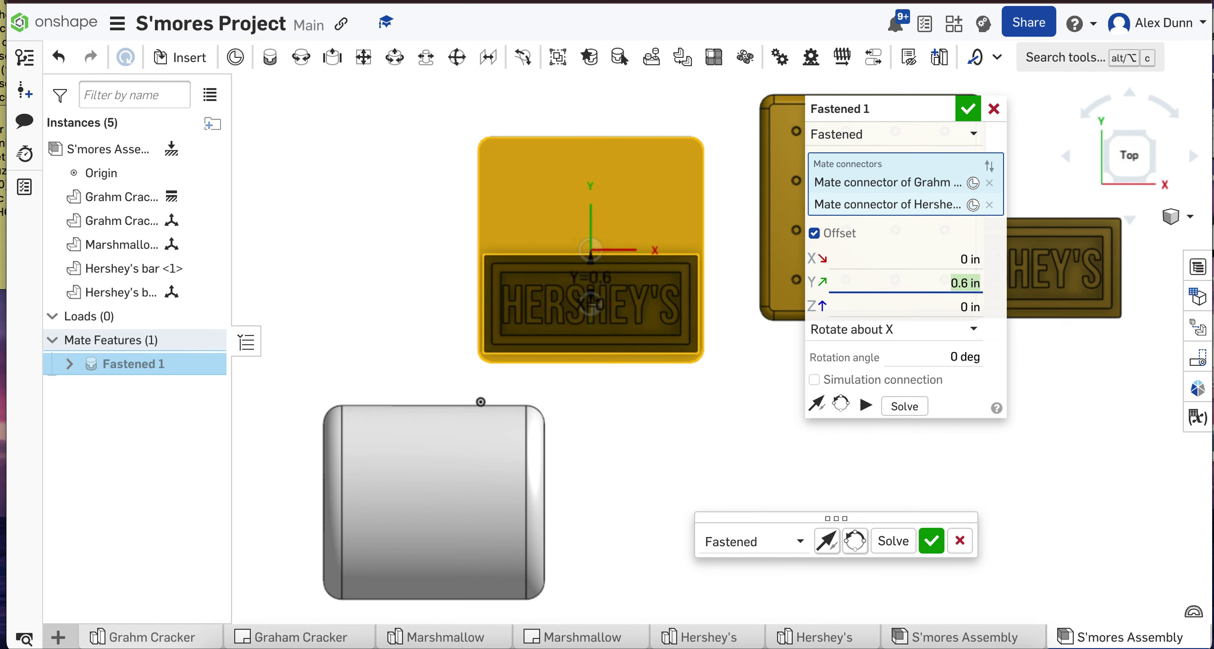
click(969, 280)
text(1)
click(914, 313)
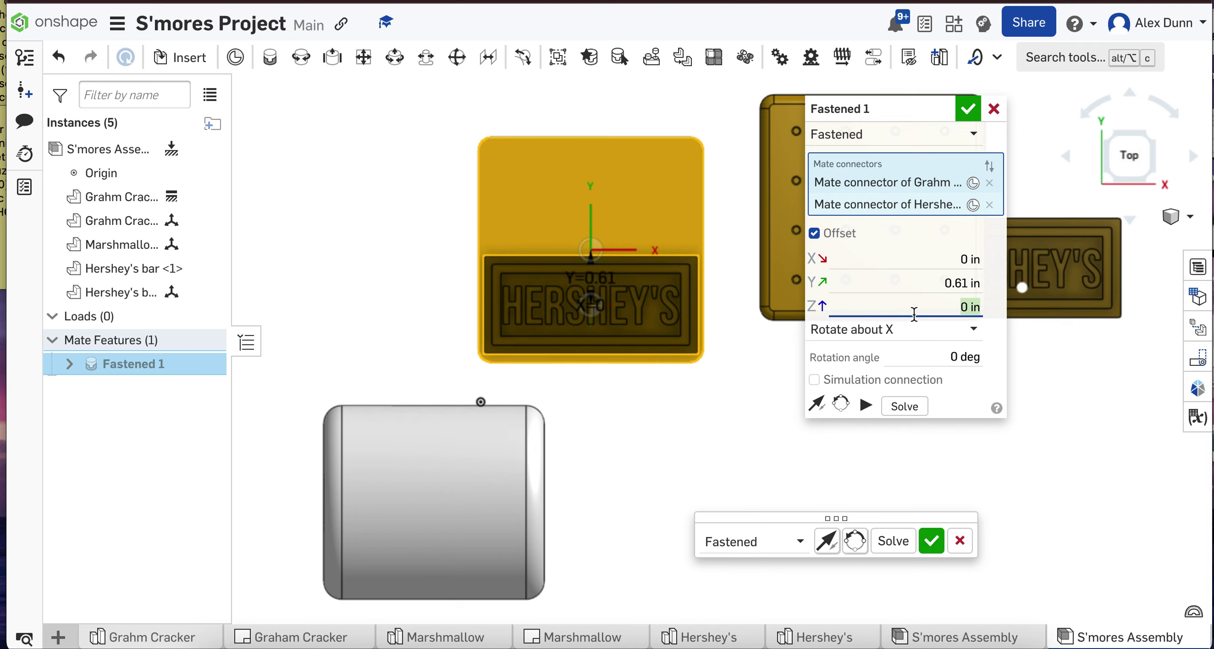
click(968, 109)
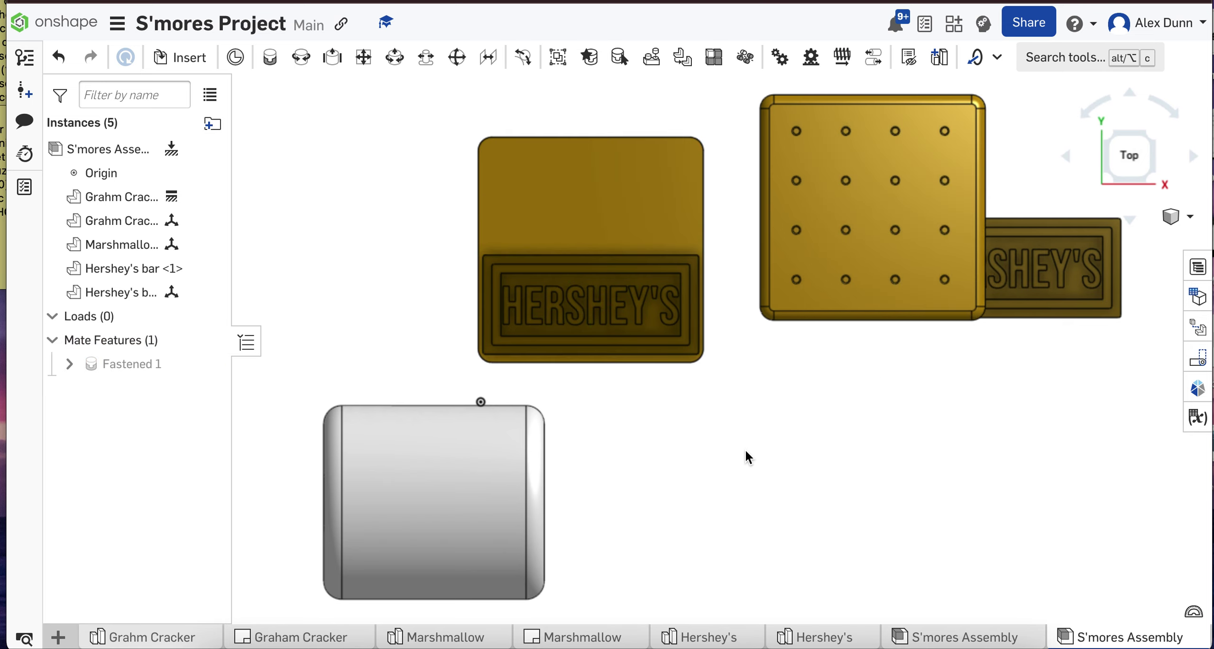
Create a second Fastened mate joining the centre of the same graham cracker face to the underside centre of the other Hershey's bar
click(695, 474)
mouse_move(695, 474)
right_down()
mouse_move(678, 421)
mouse_move(645, 421)
mouse_move(687, 459)
right_up()
scroll(687, 460, down, 4)
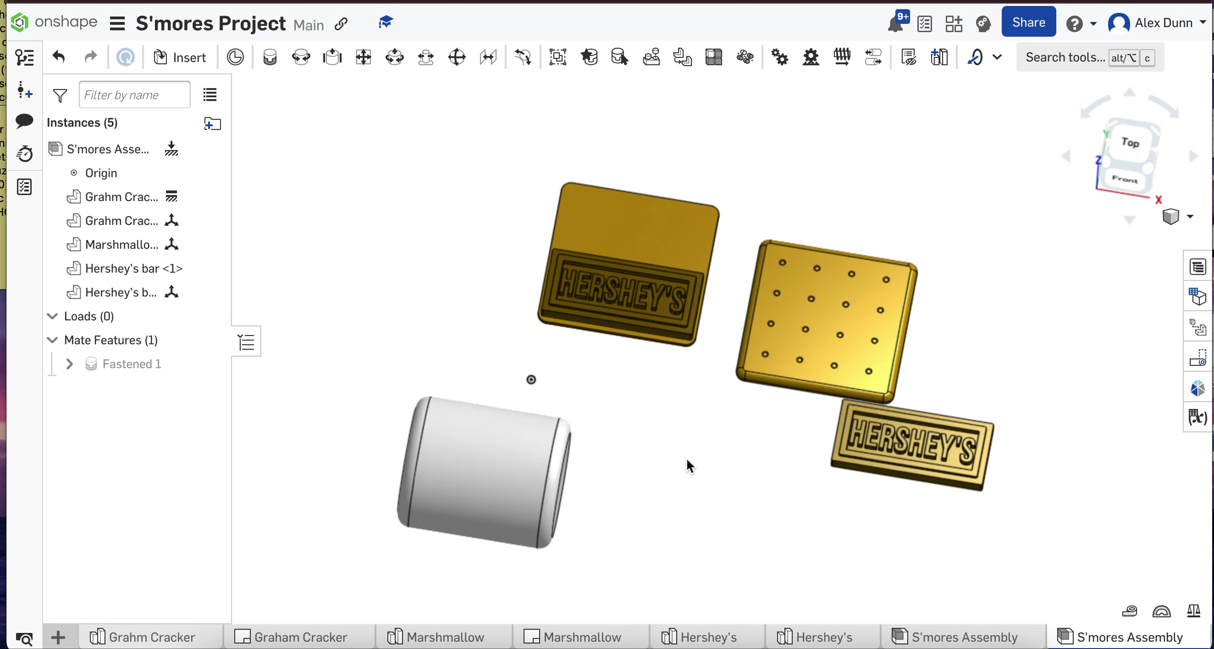
click(271, 63)
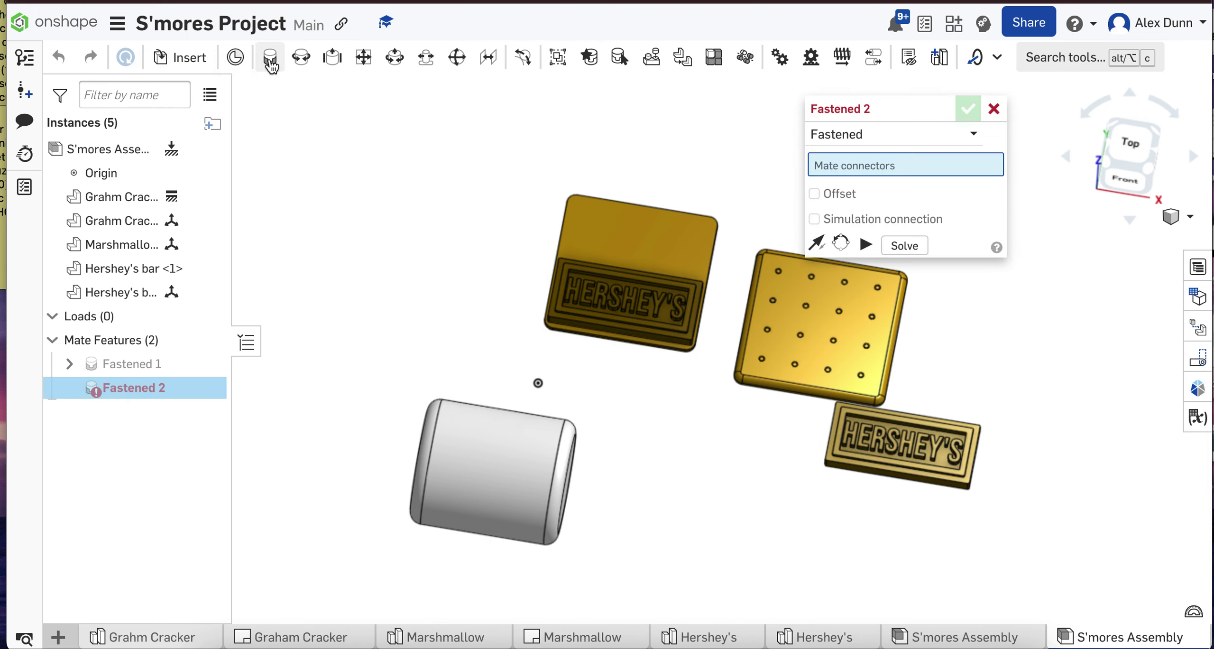
click(635, 250)
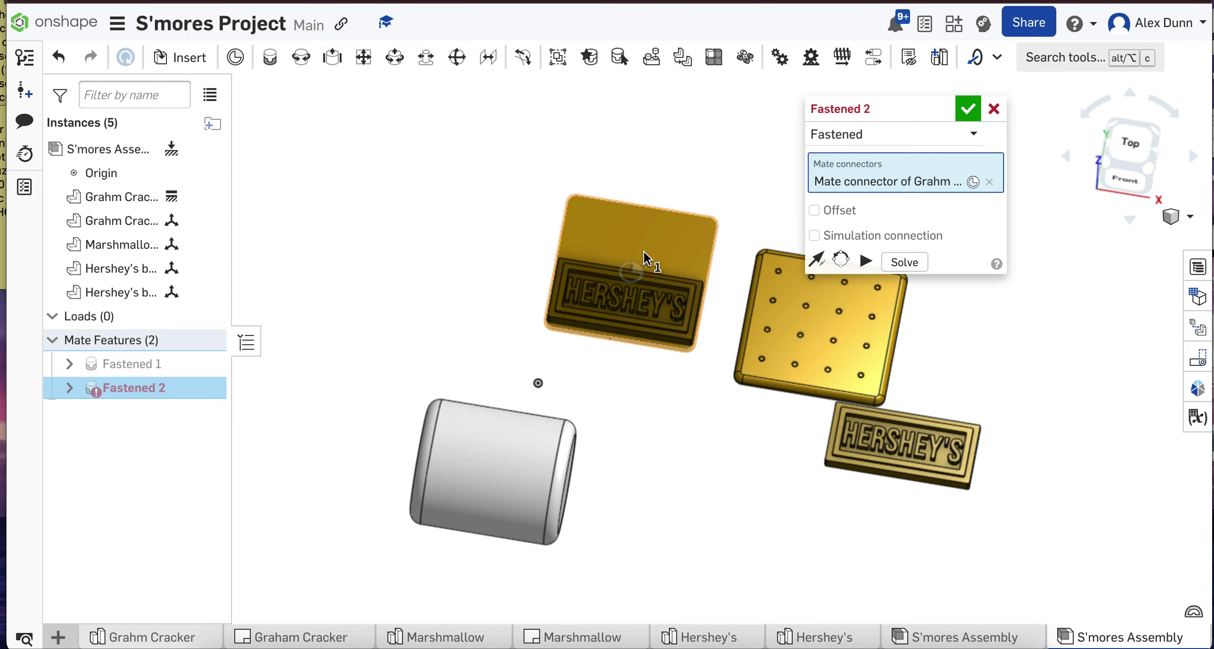
right_drag(766, 521, 778, 379)
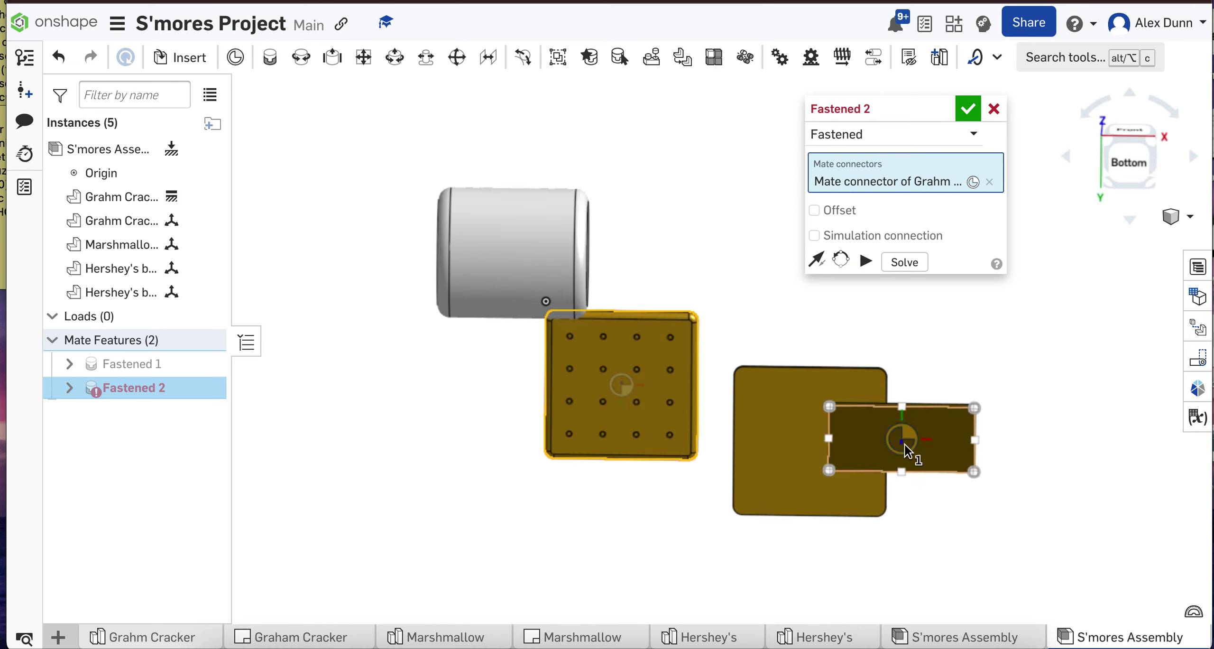
click(905, 445)
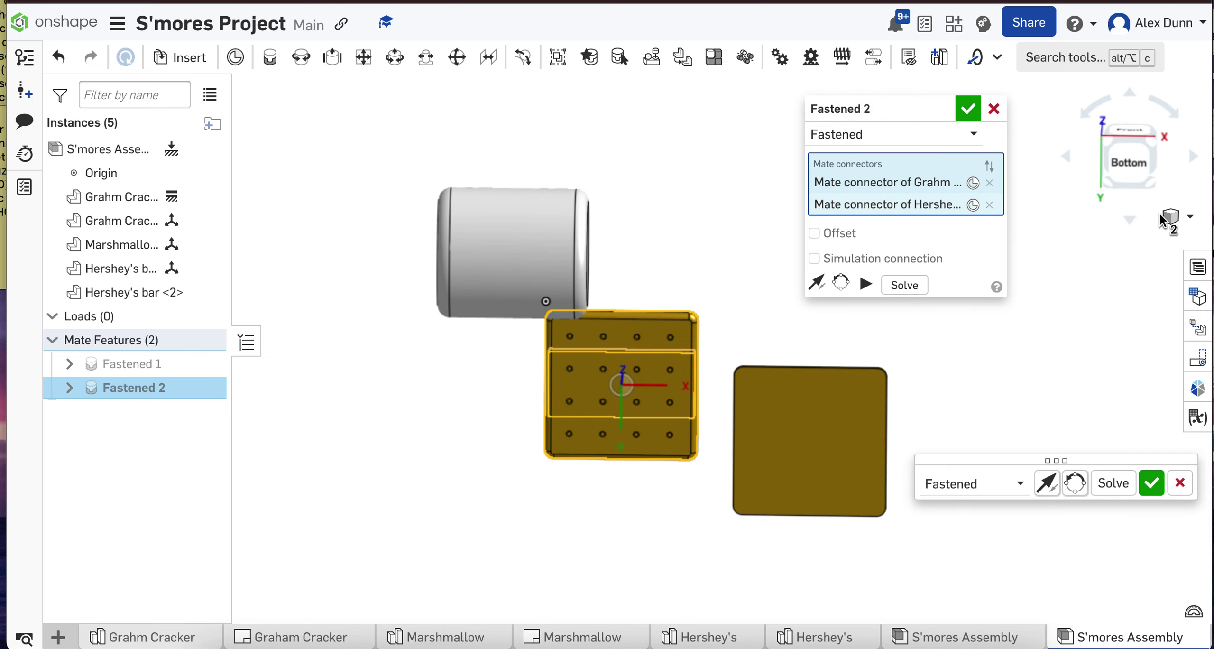
click(1176, 218)
click(1077, 236)
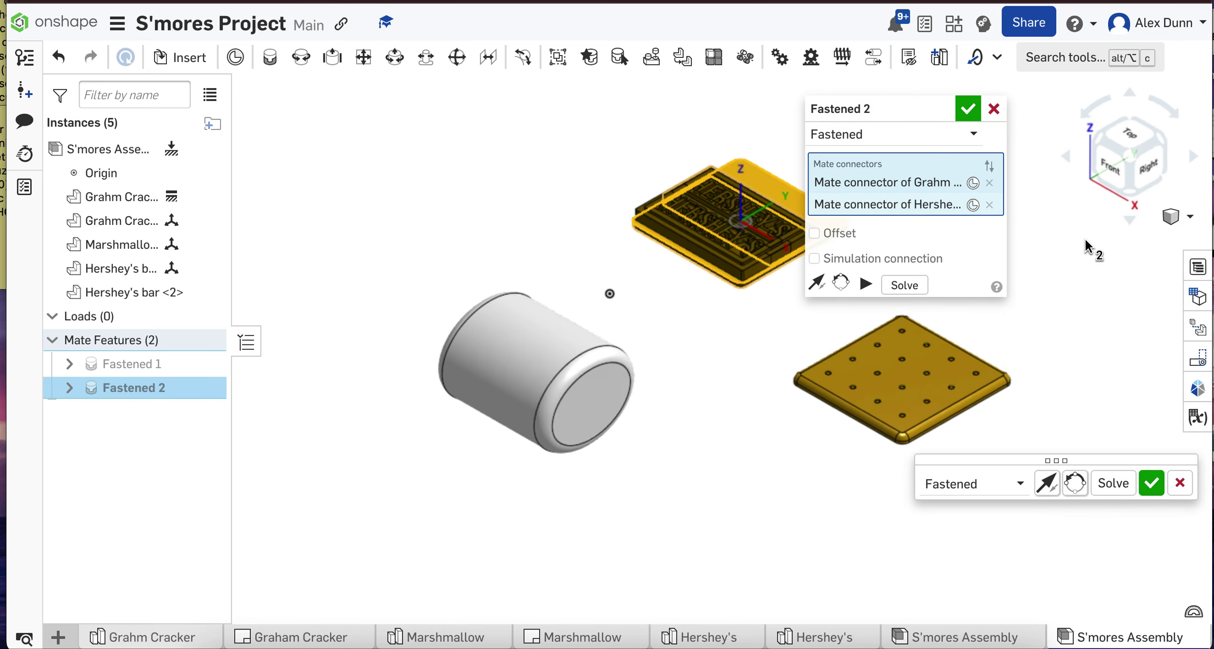
Offset the second Hershey's bar's Fastened mate by -0.61 in along Y and accept the mate
click(1128, 138)
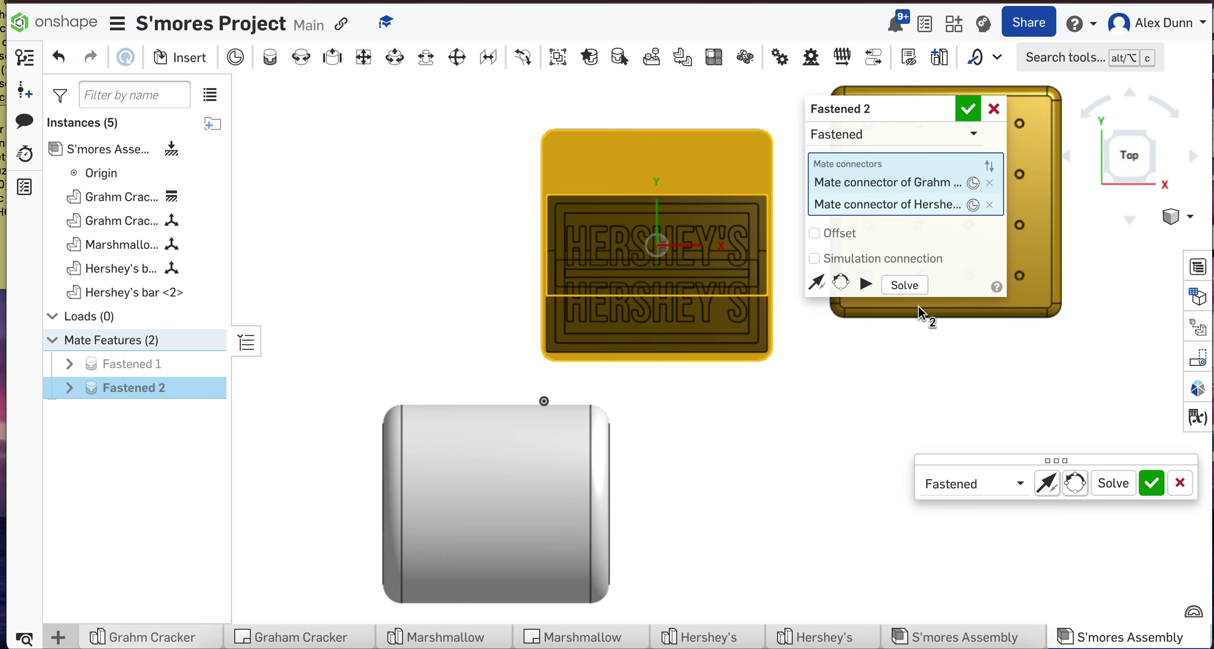
click(840, 235)
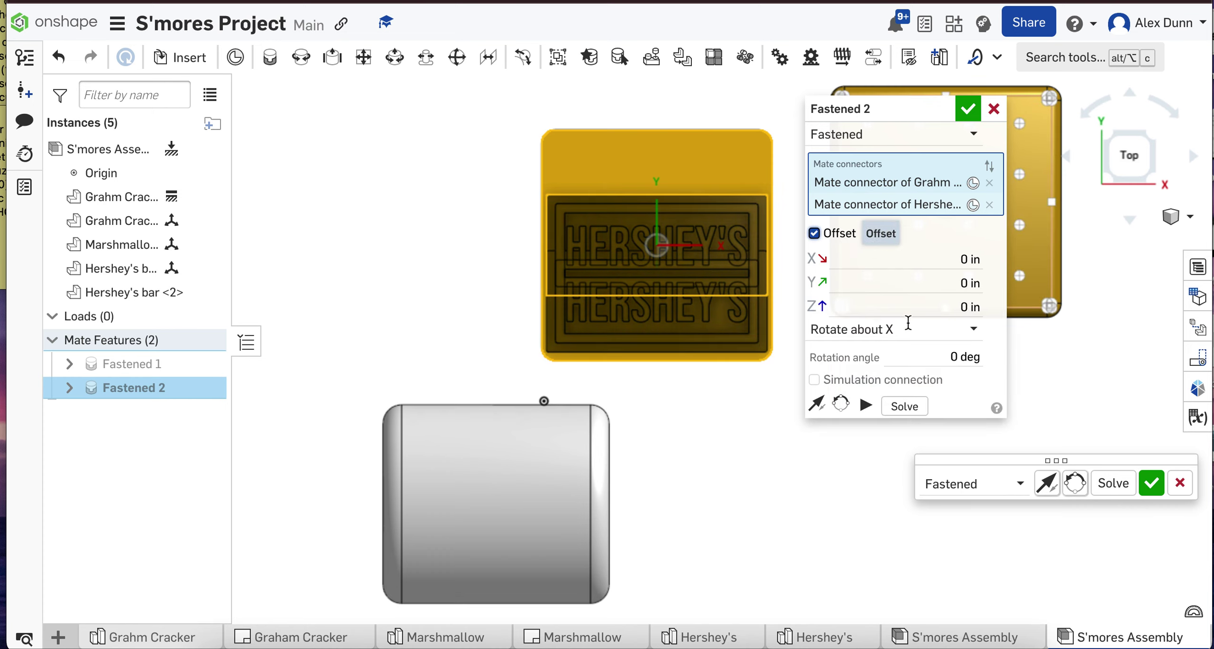
click(946, 279)
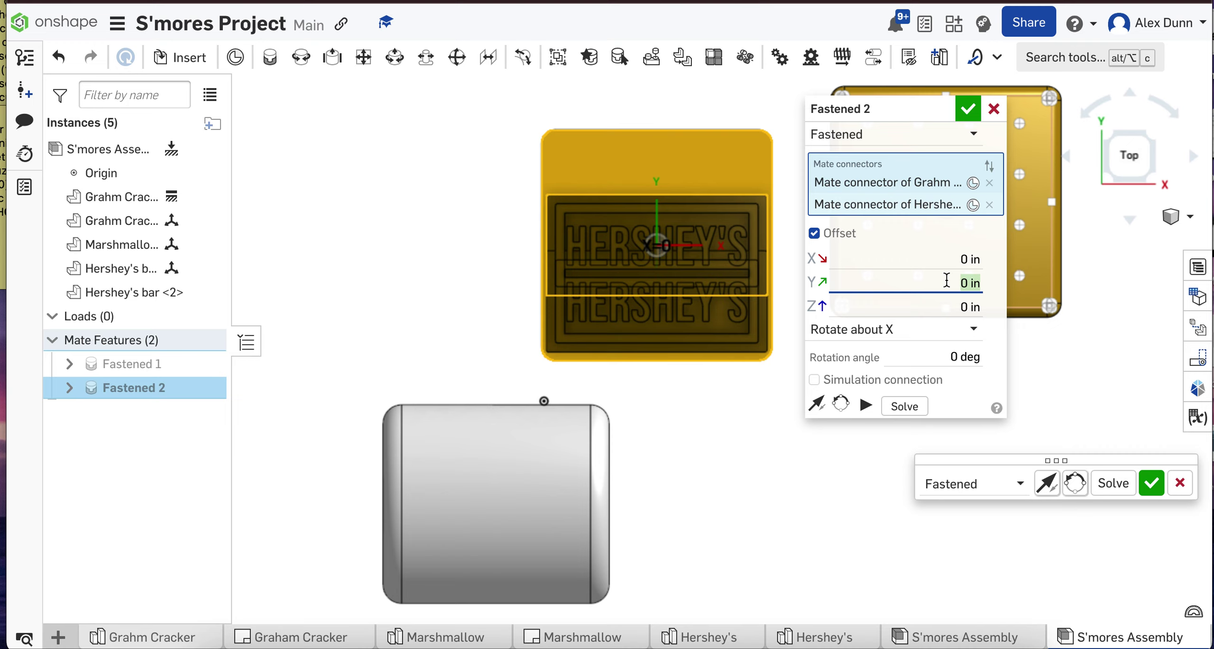
key(BackSpace)
text(-.61)
key(Return)
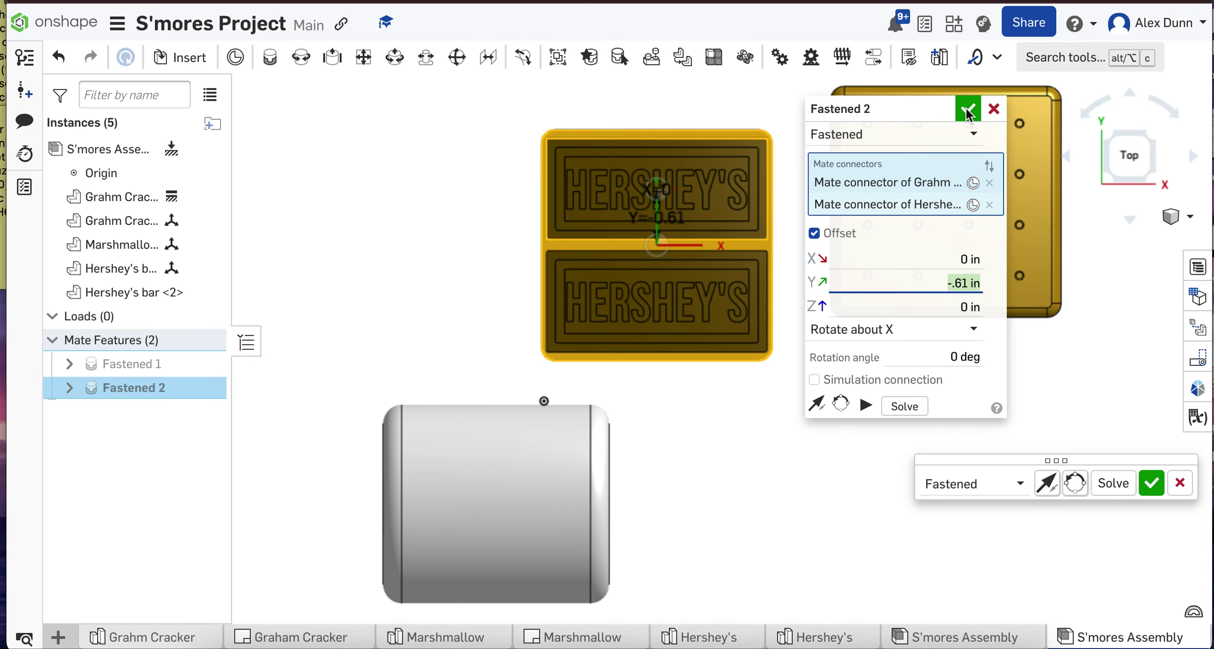
click(968, 111)
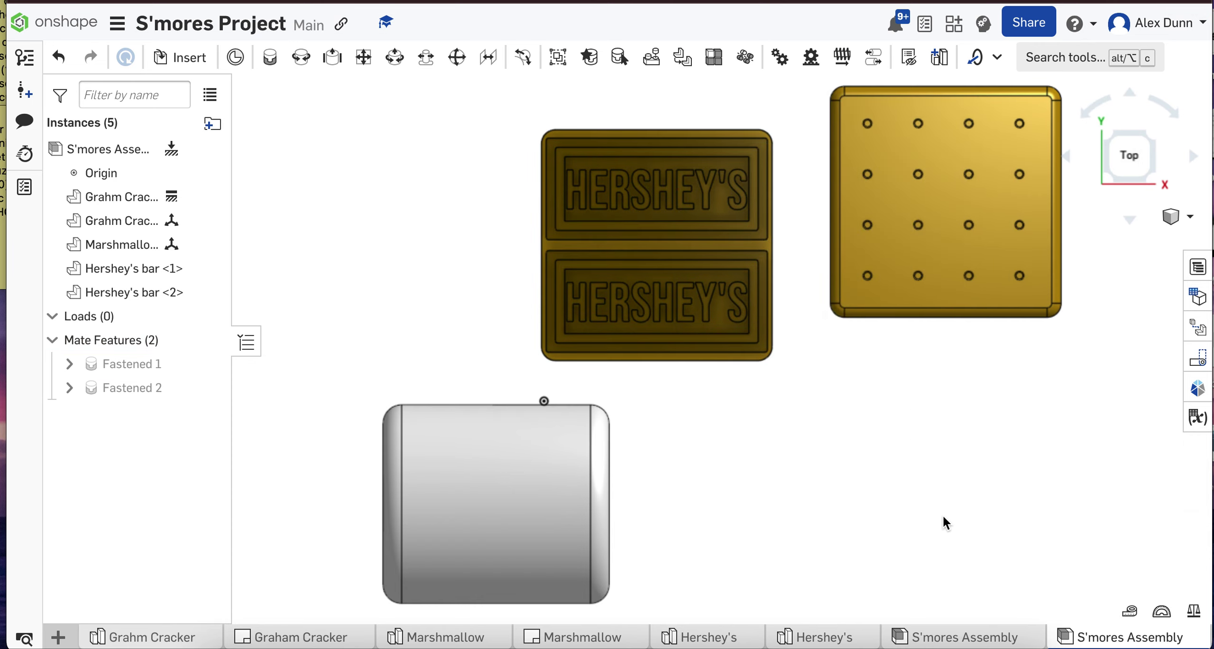
Add a mate connector at a vertex in the nearer Hershey's bar's lettering and move it 0.15 in along Y
right_drag(894, 537, 863, 494)
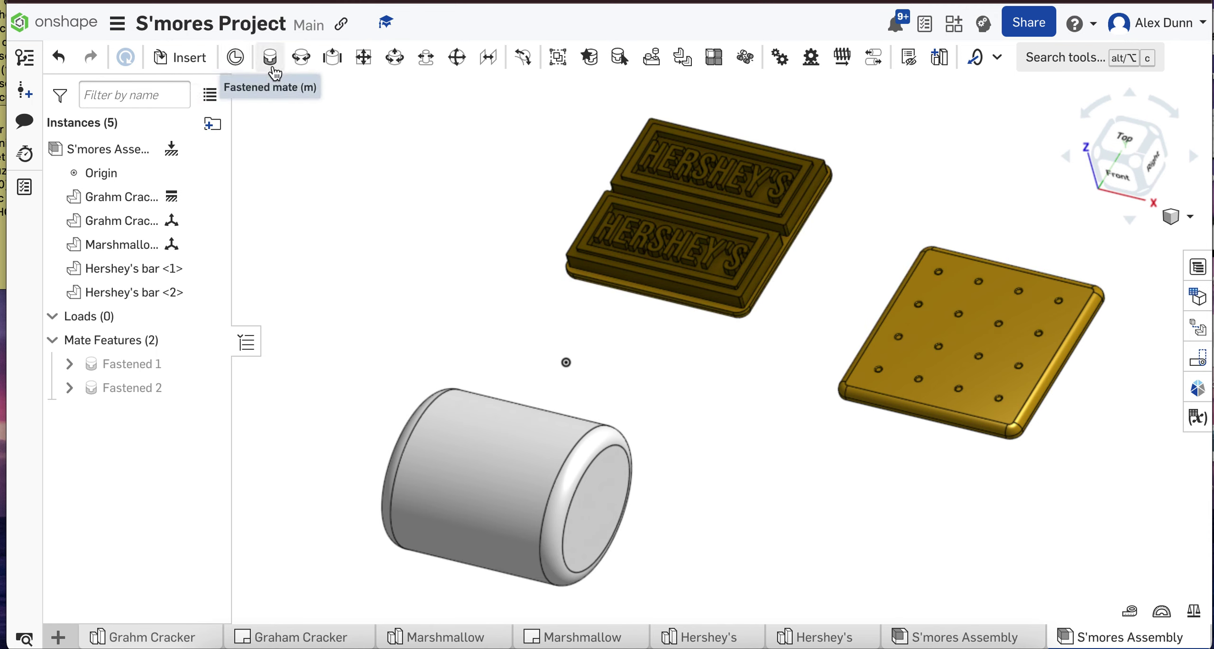
click(235, 58)
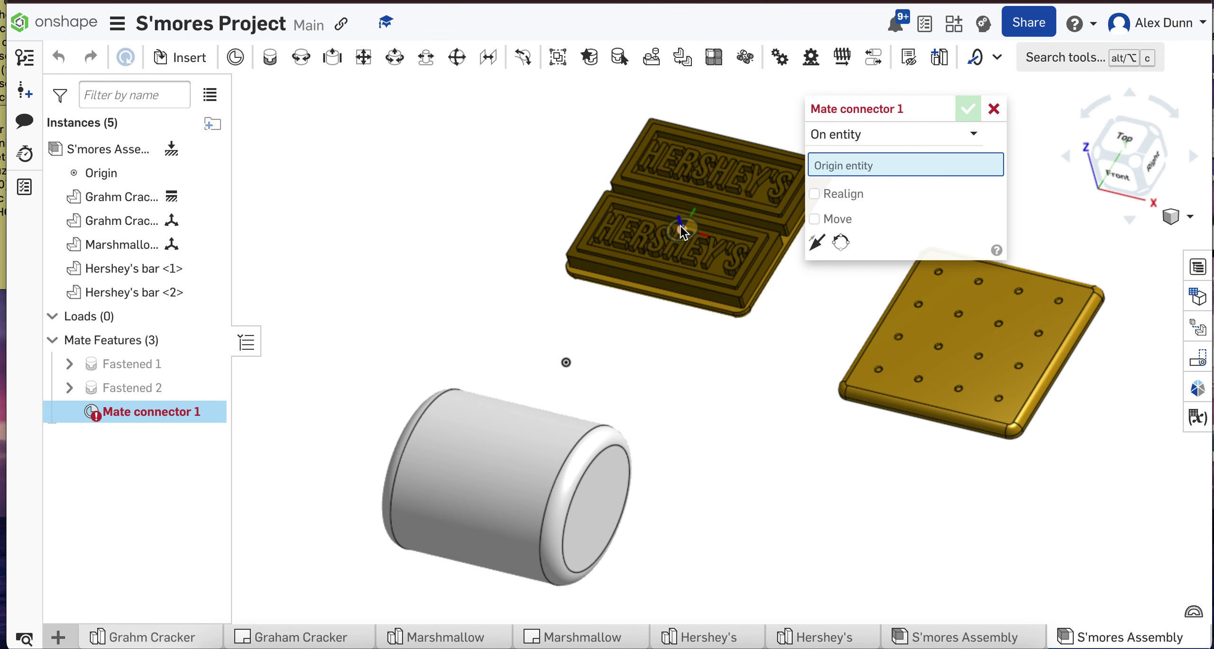
click(681, 227)
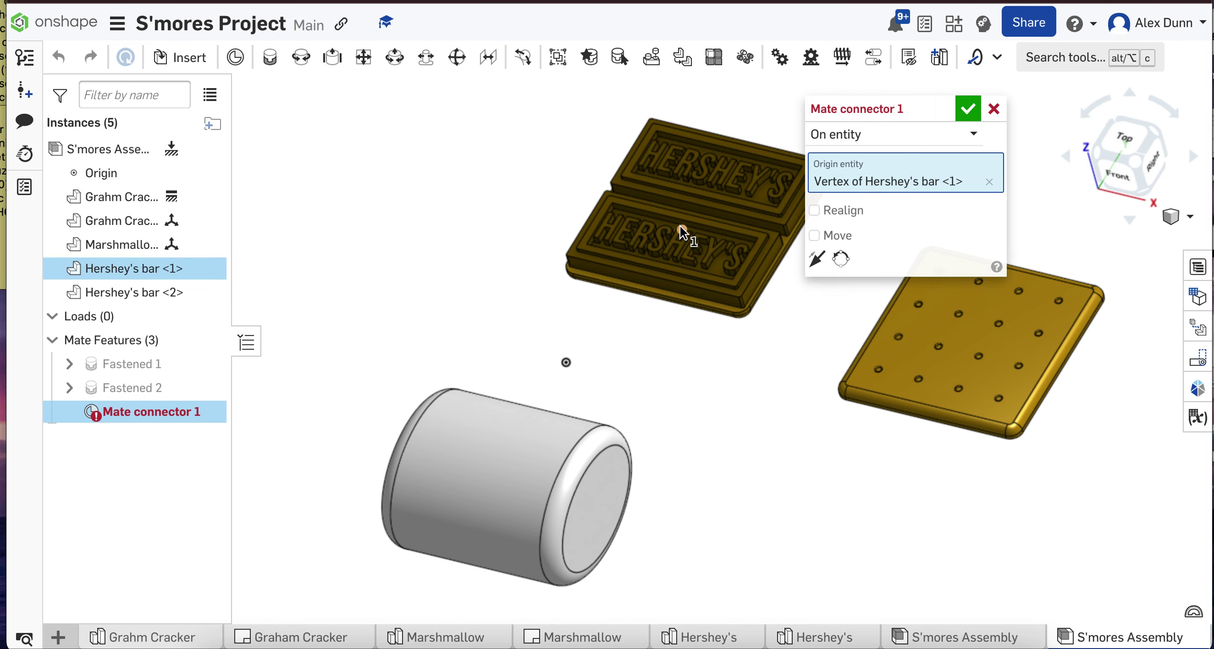
click(844, 237)
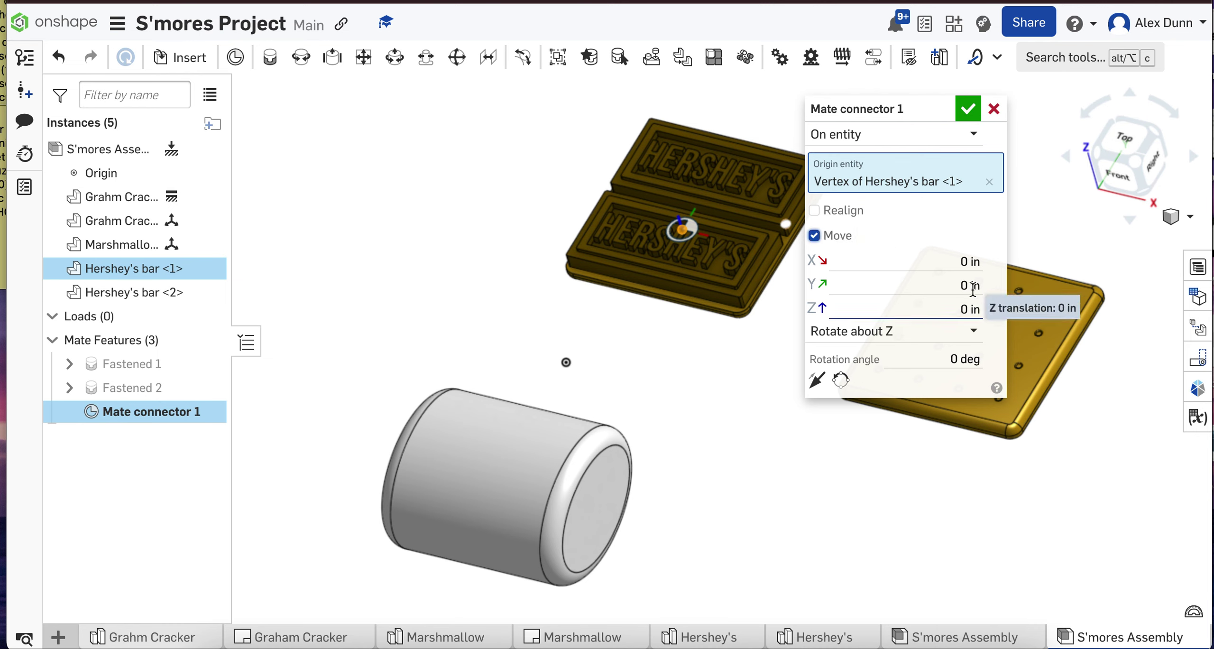
click(957, 285)
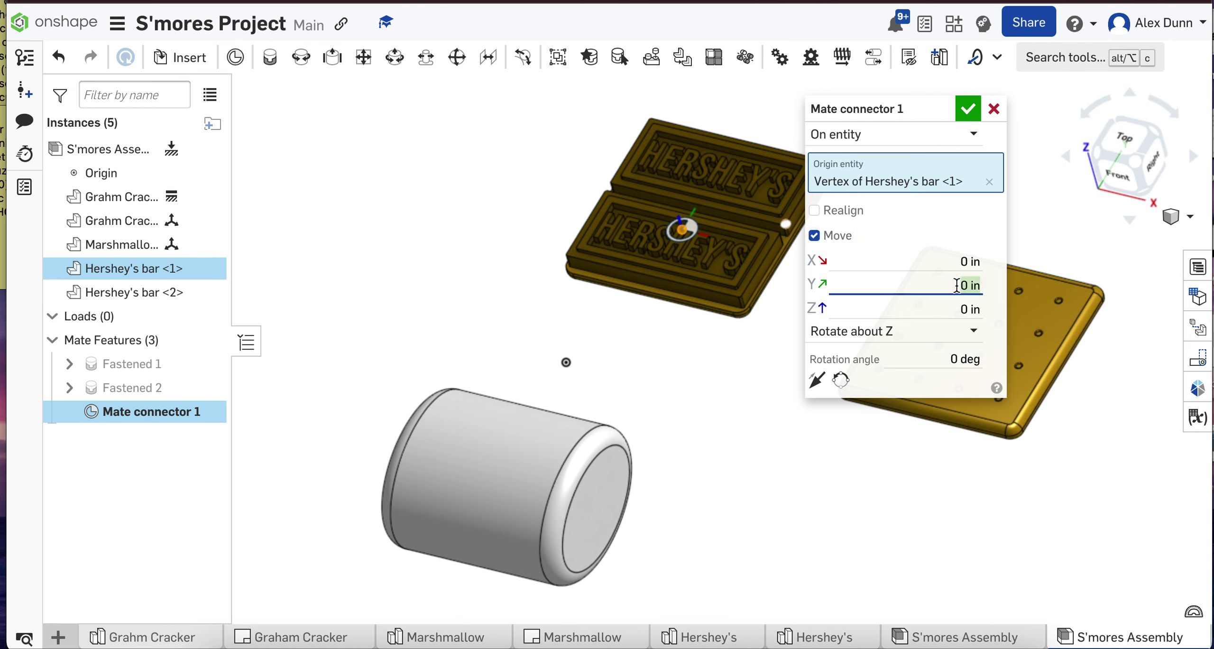
key(BackSpace)
text(.15)
key(Return)
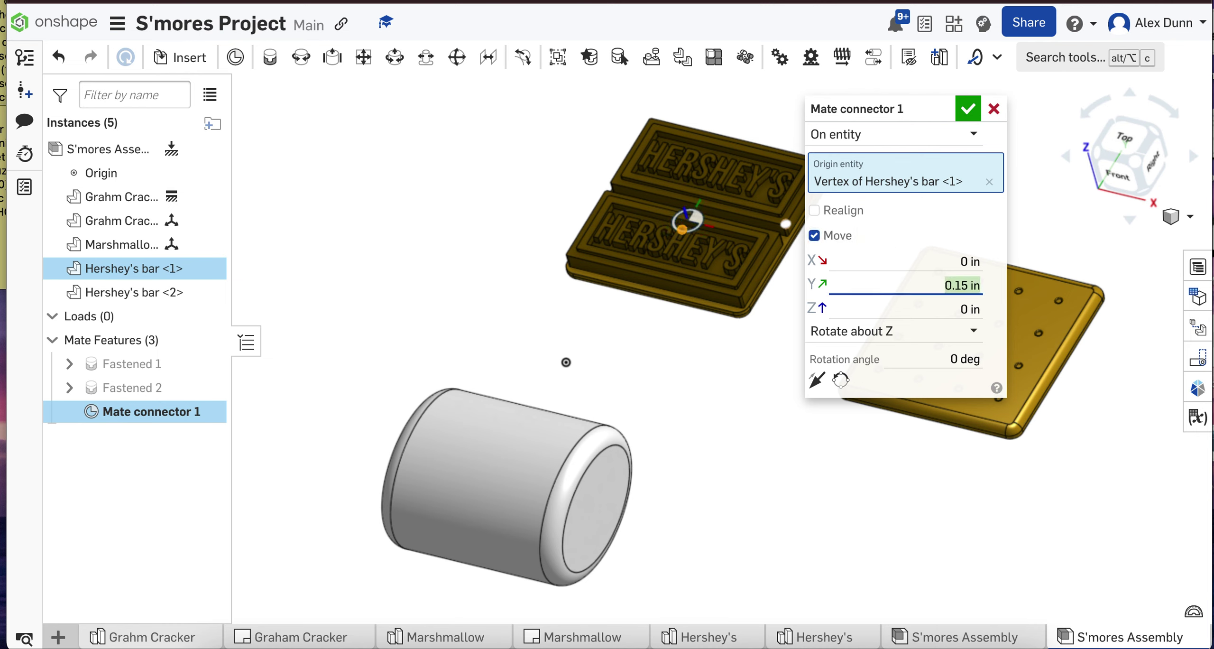
Increase the Hershey's bar mate connector's Y translation to 0.25 in, then to 0.35 in, and accept the connector
click(1125, 140)
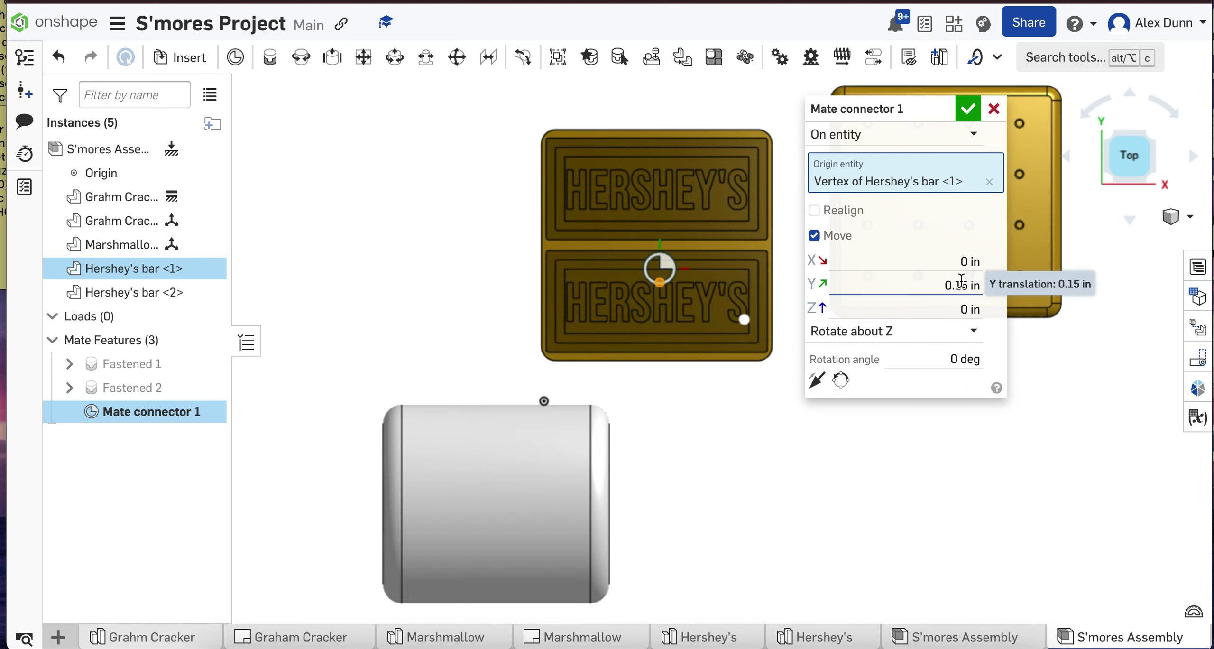
click(961, 284)
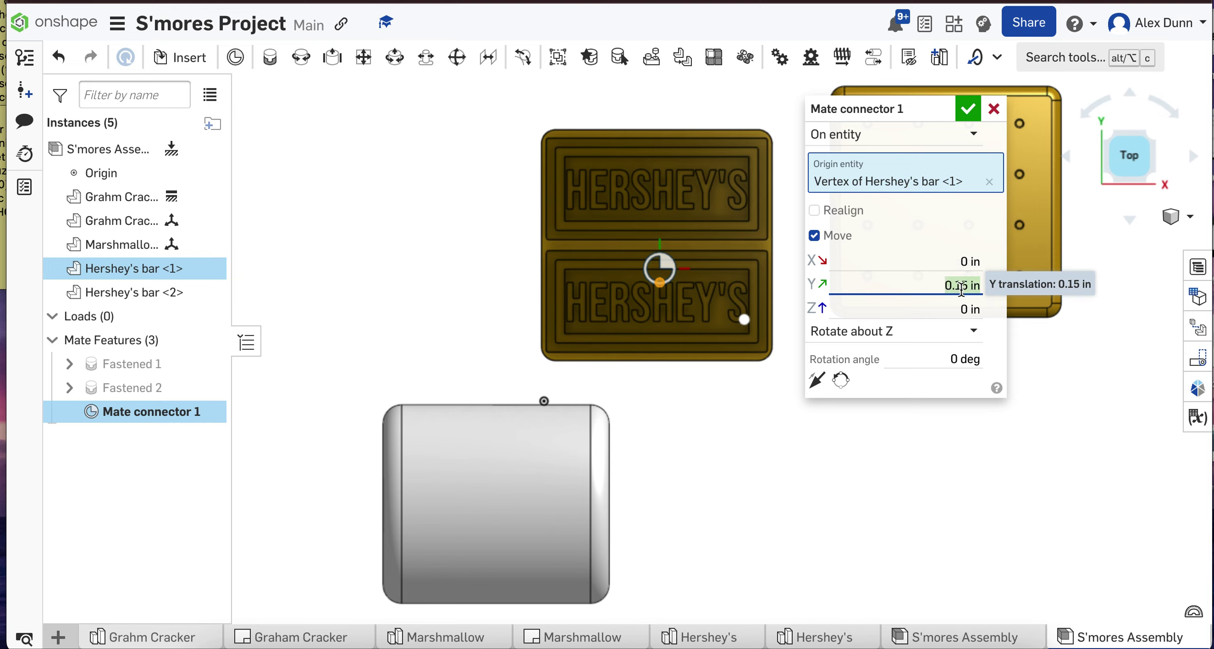
click(965, 287)
key(Return)
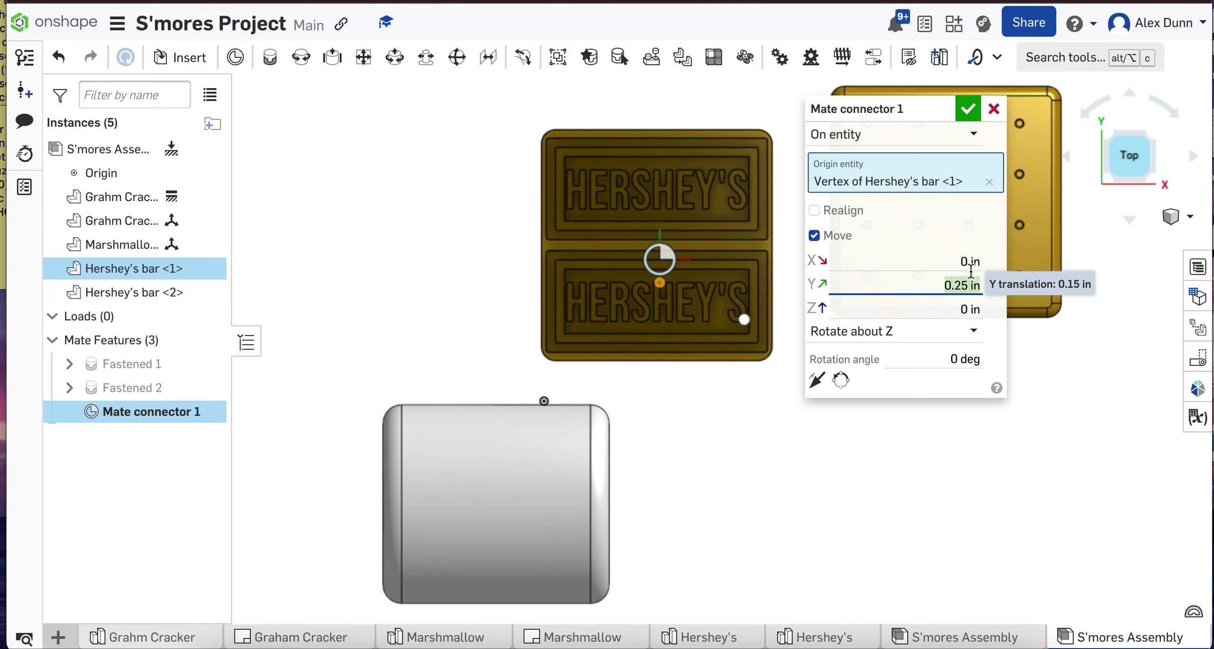
double_click(961, 284)
key(Left)
key(Return)
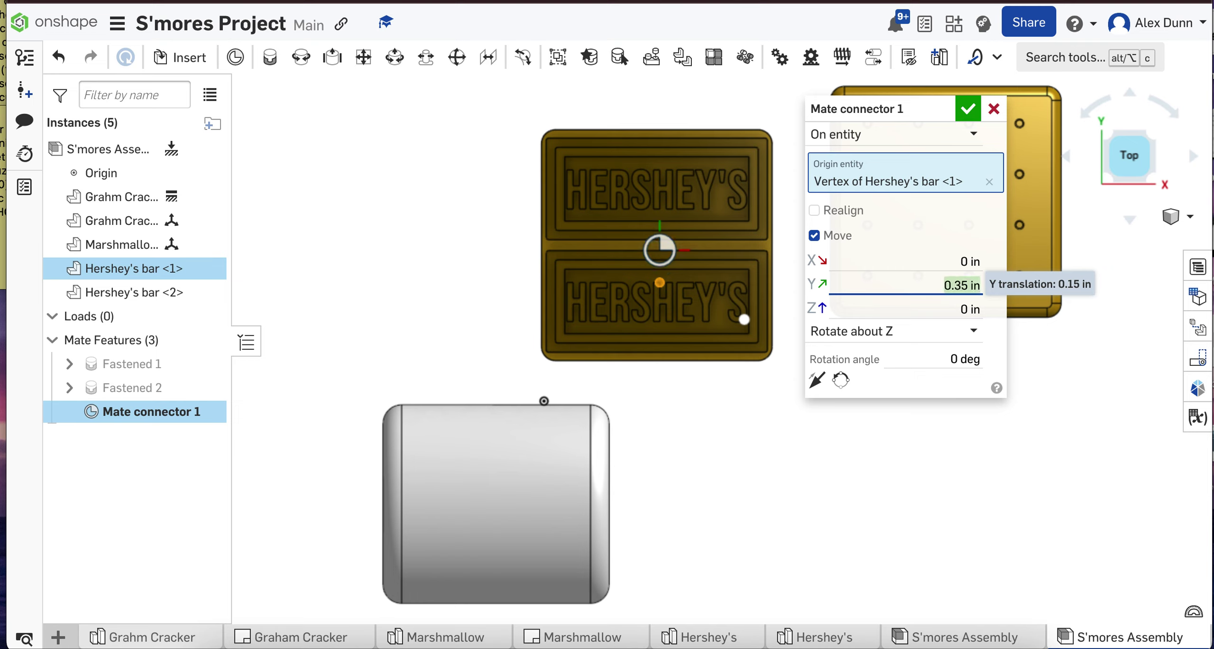
click(968, 109)
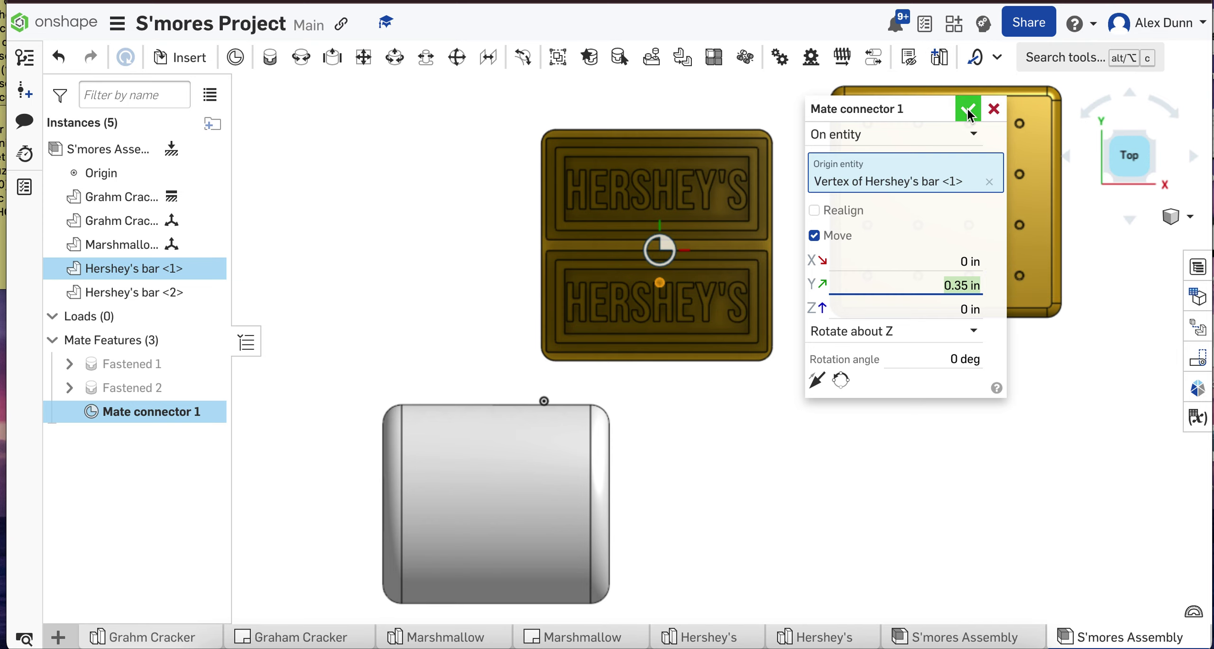
Start a second mate connector with the circular edge at one end of the marshmallow as its origin entity
scroll(773, 474, down, 3)
right_drag(818, 545, 783, 488)
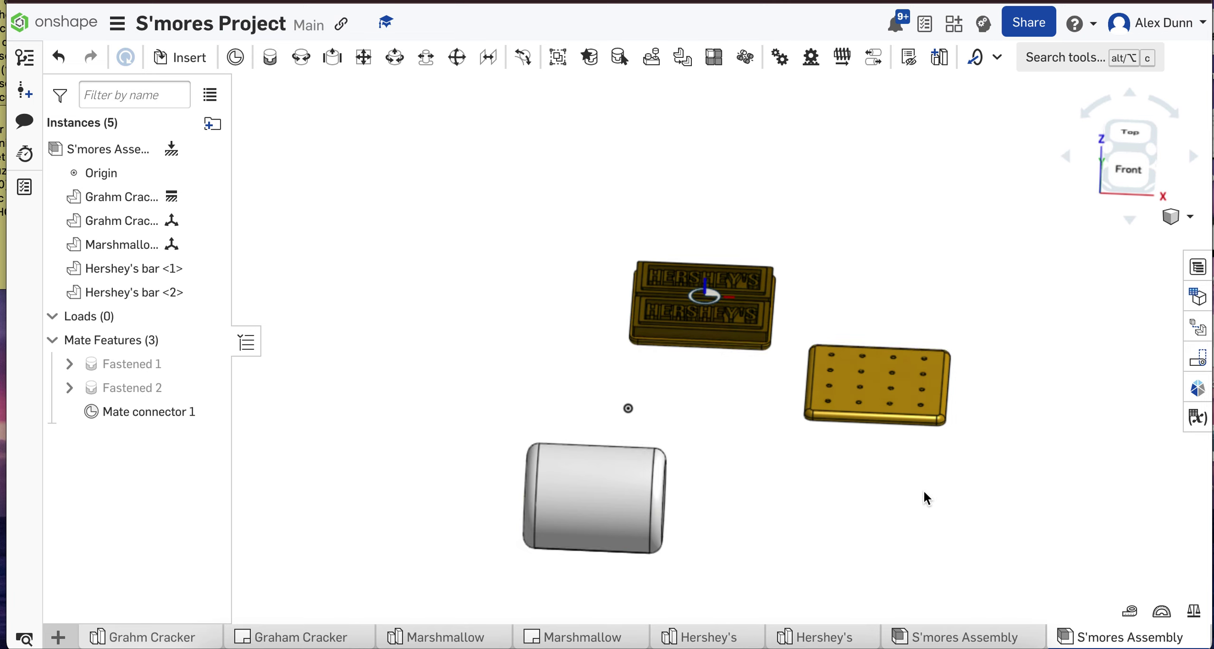
right_drag(924, 489, 923, 476)
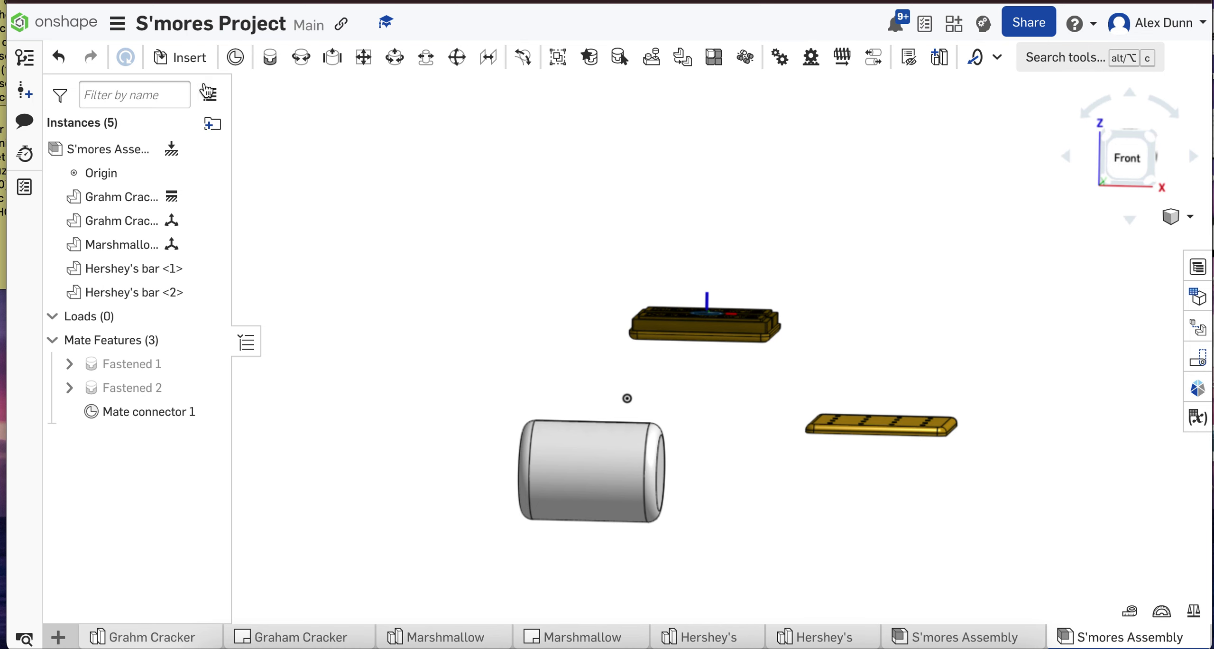
click(235, 57)
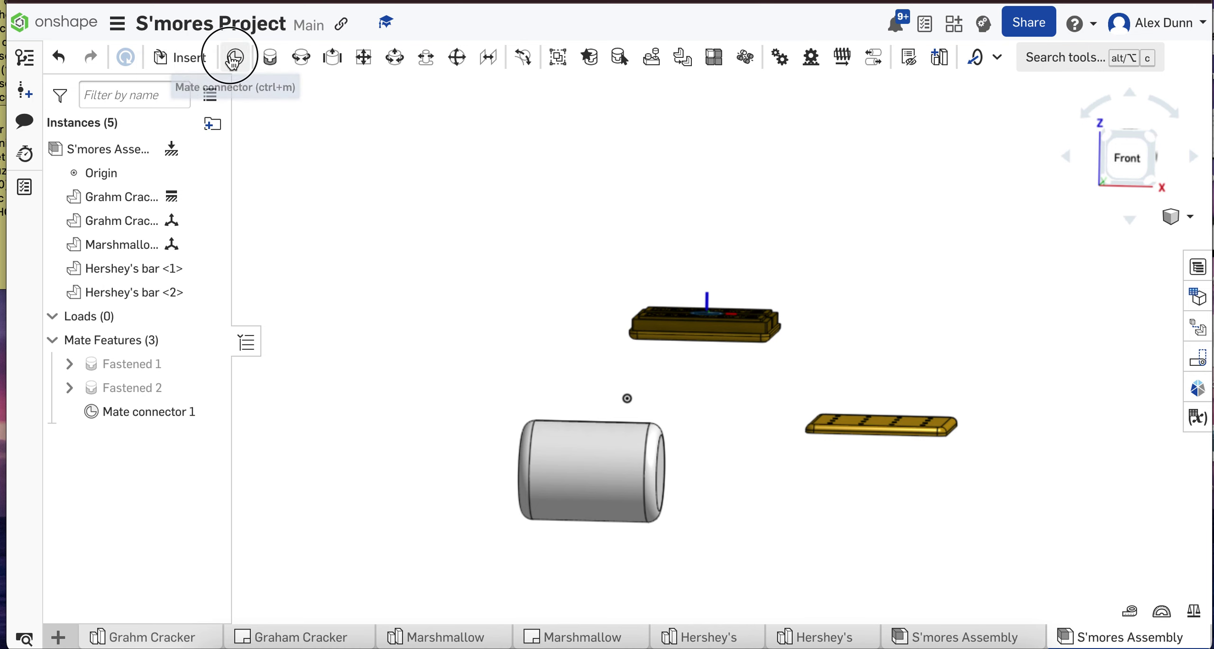
click(757, 489)
right_drag(758, 488, 759, 385)
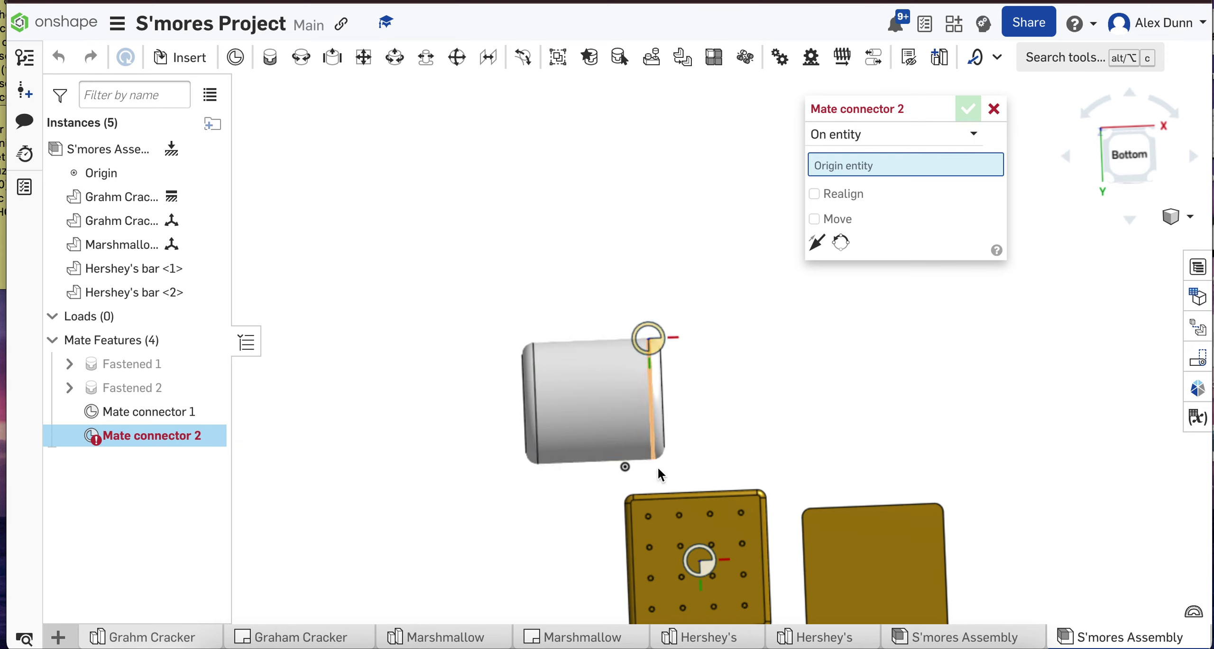
click(652, 389)
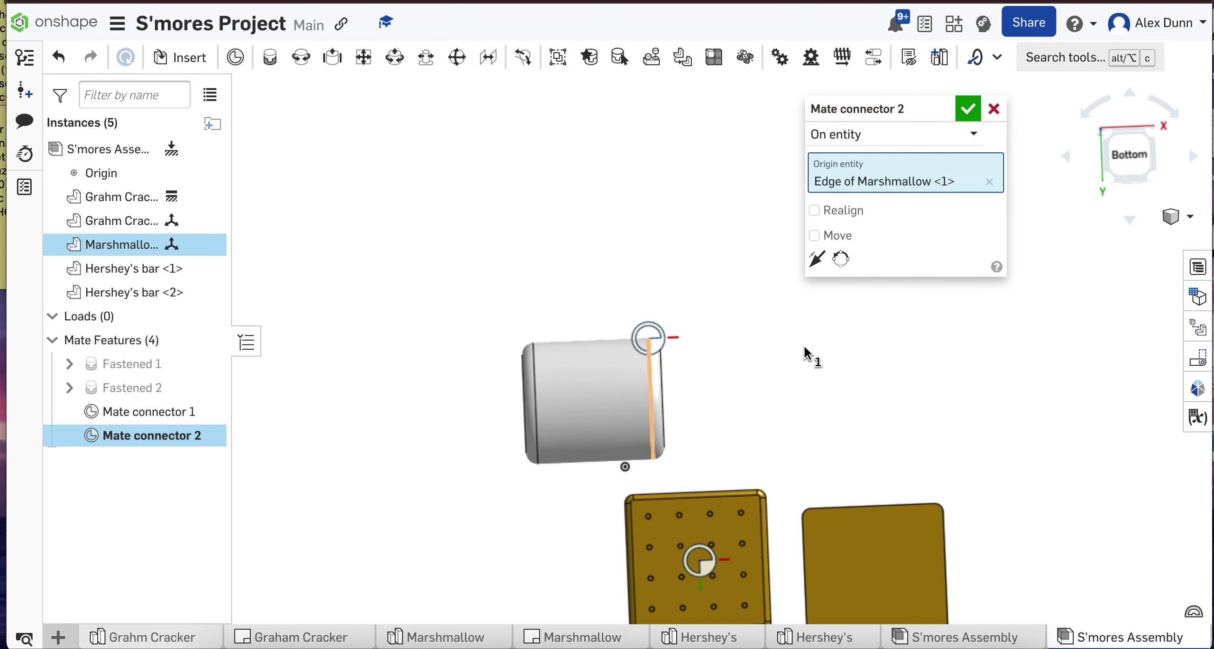
right_drag(805, 353, 819, 436)
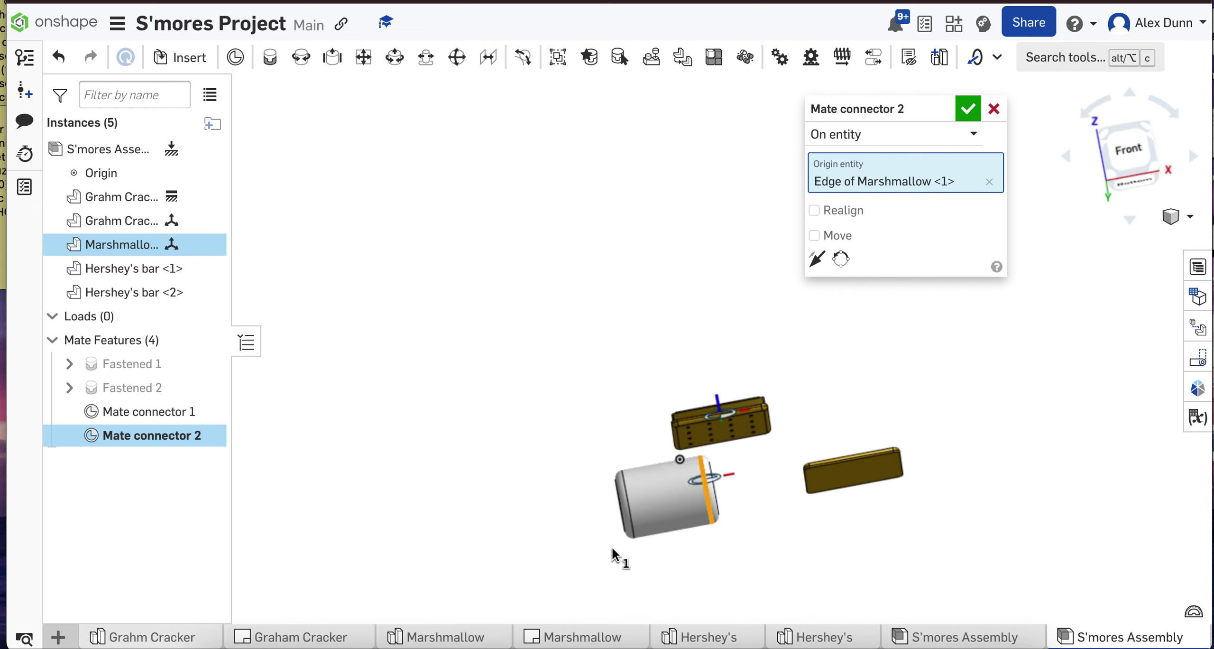
Enable Move for the marshmallow's mate connector and set its X translation, trying 1 in before entering -1 in
click(853, 238)
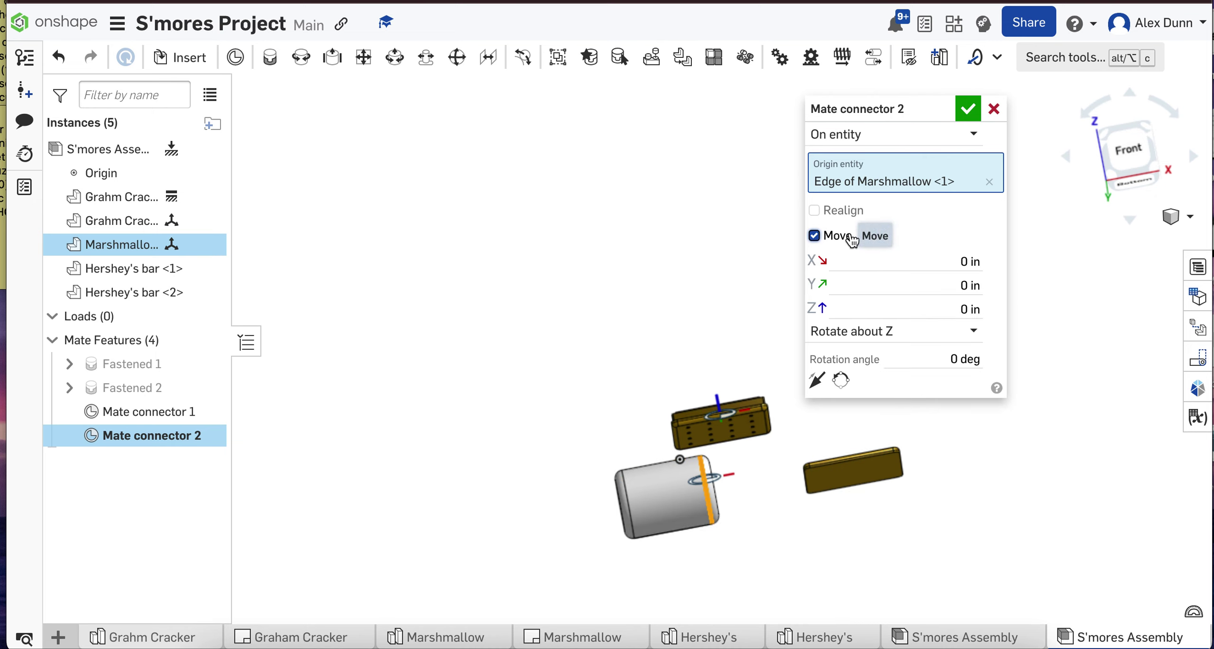
scroll(748, 526, up, 4)
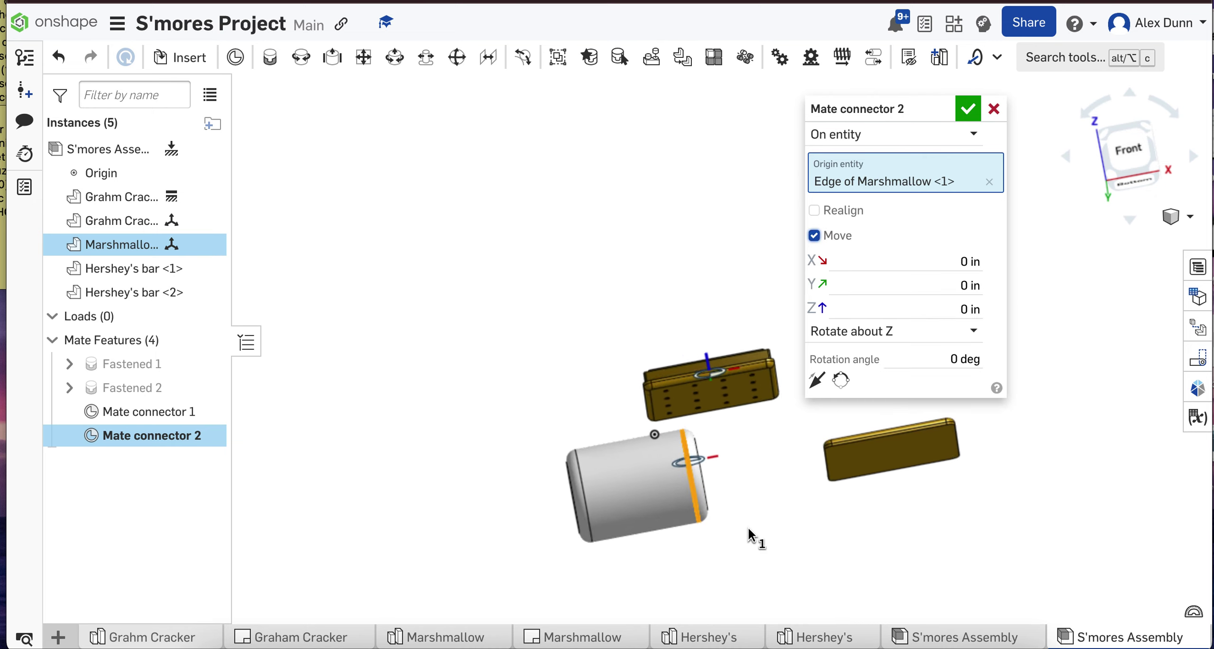
scroll(748, 526, up, 5)
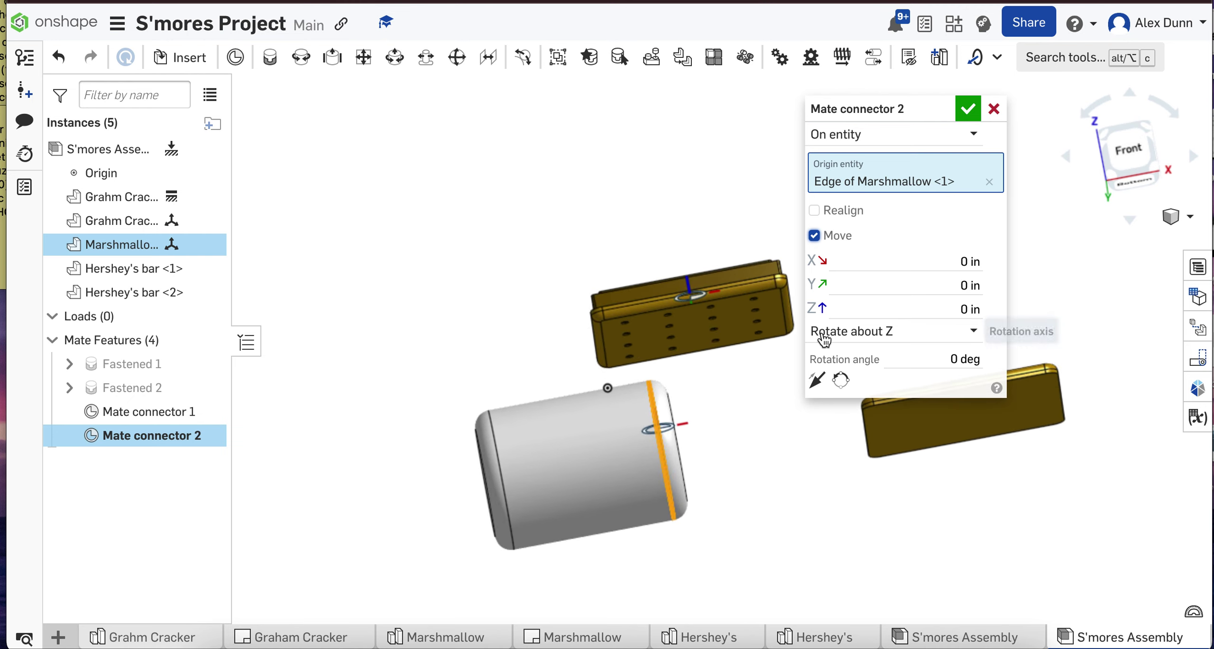
click(955, 266)
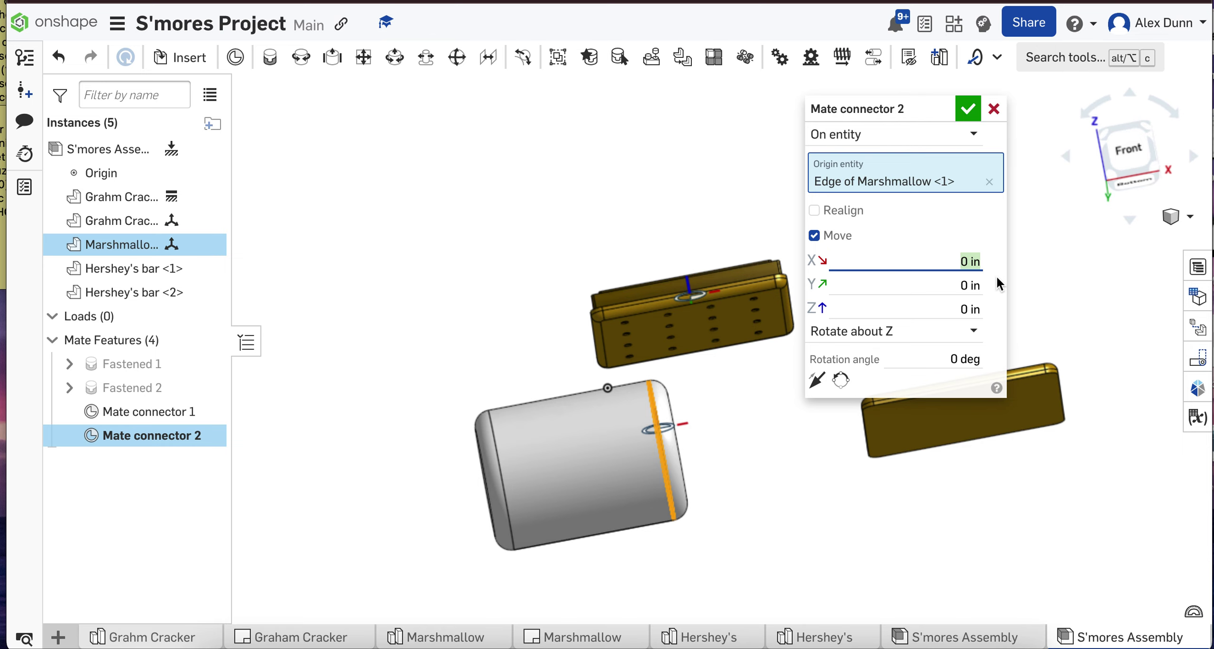
text(1)
key(Return)
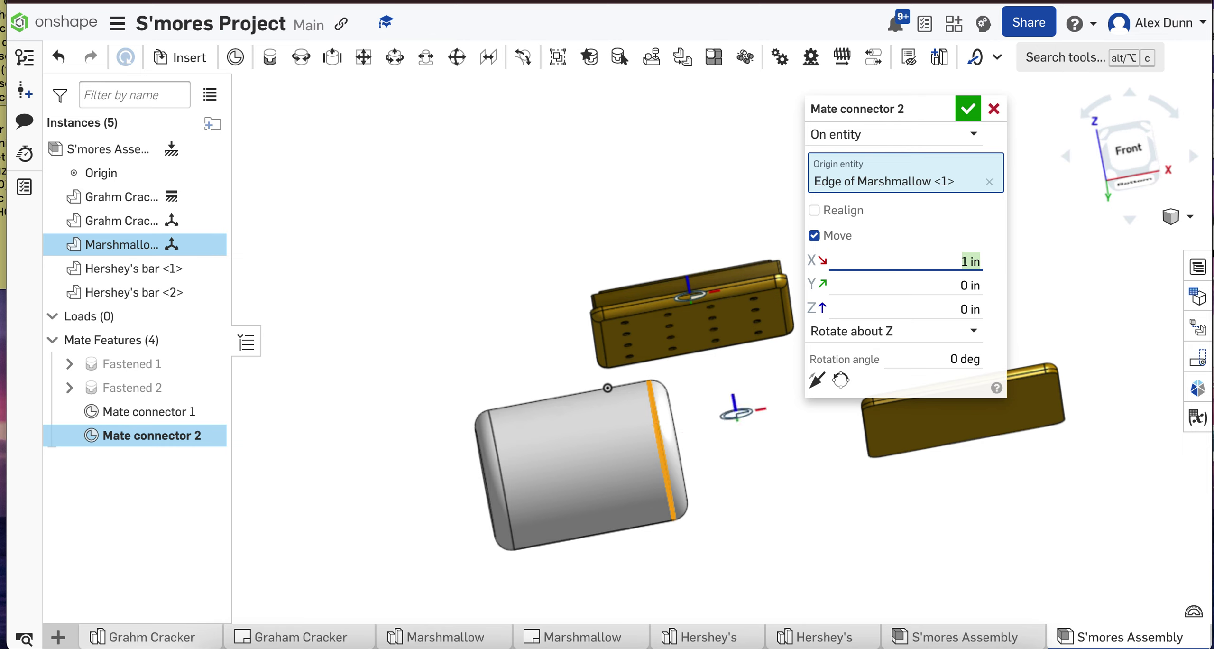
text(-1)
key(Return)
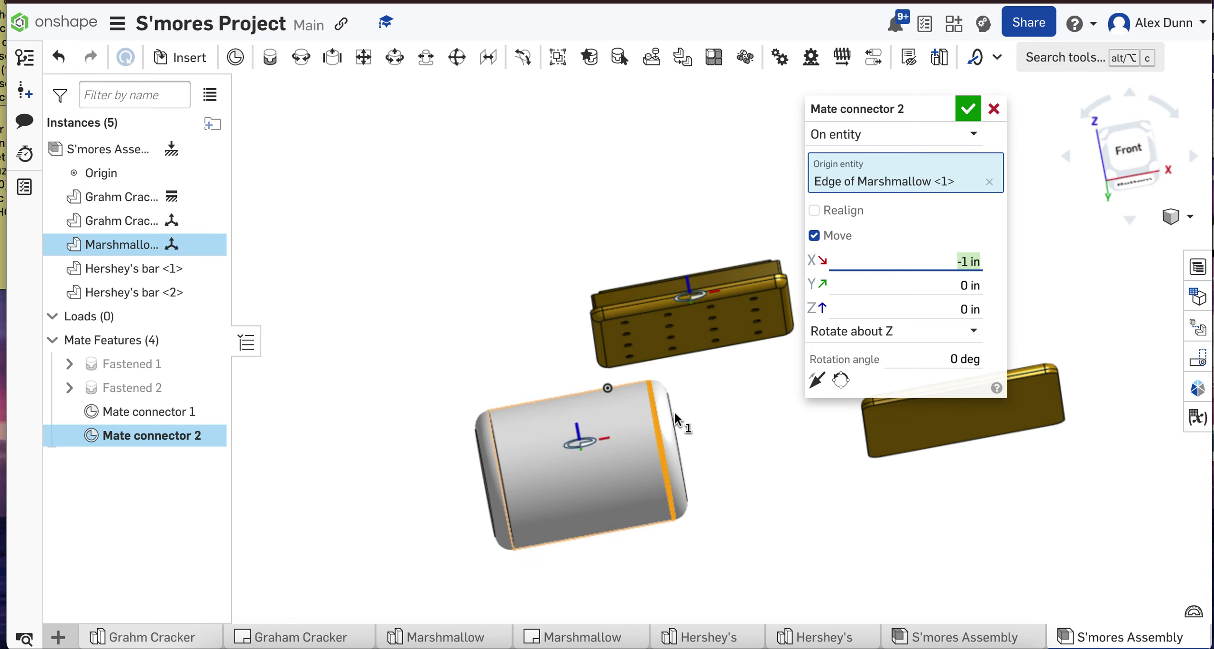
Try Z translations of 1 in and -1 in for the marshmallow's mate connector
click(961, 306)
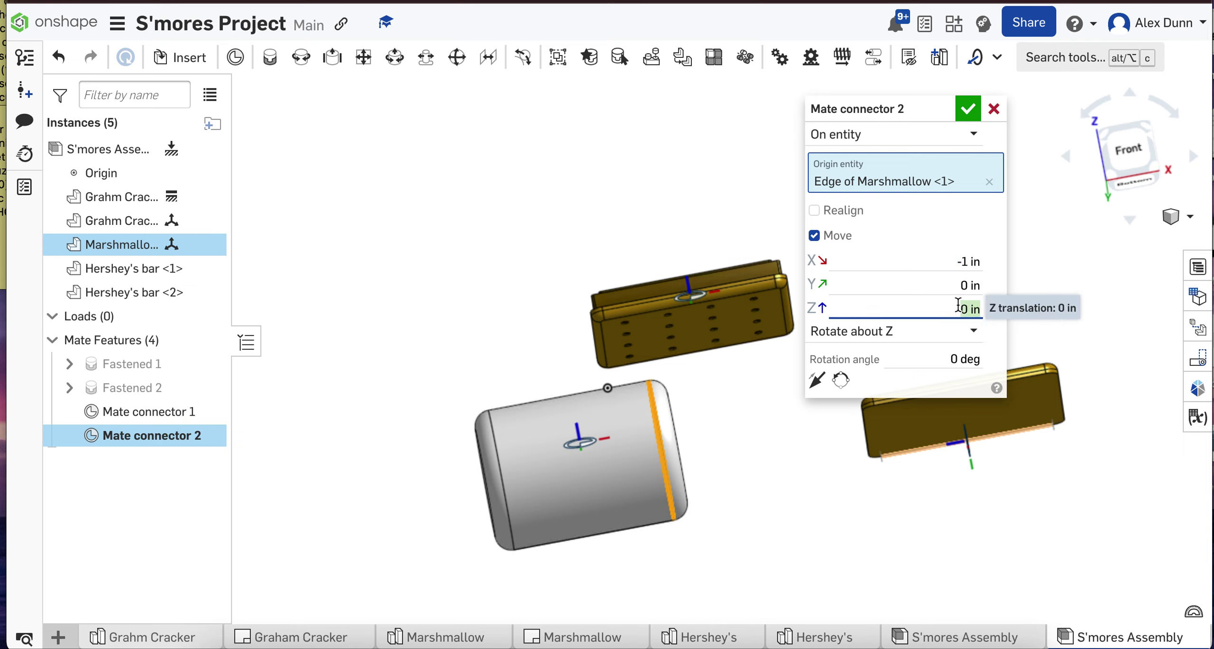
text(1)
key(Return)
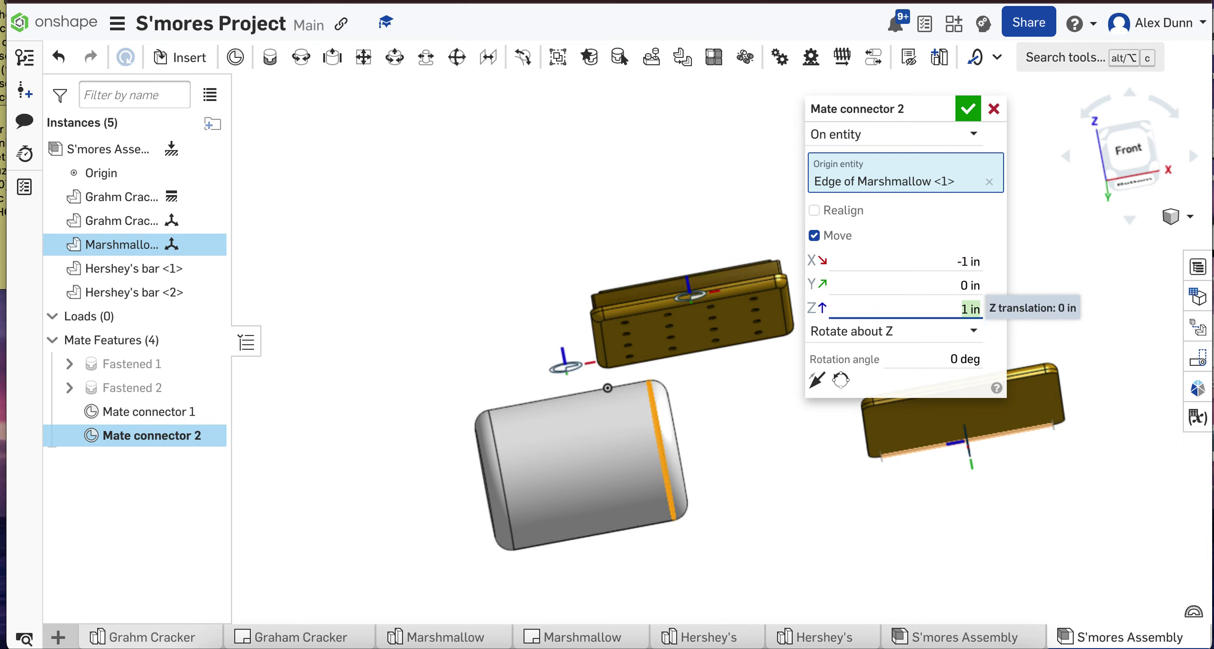
text(-1)
key(Return)
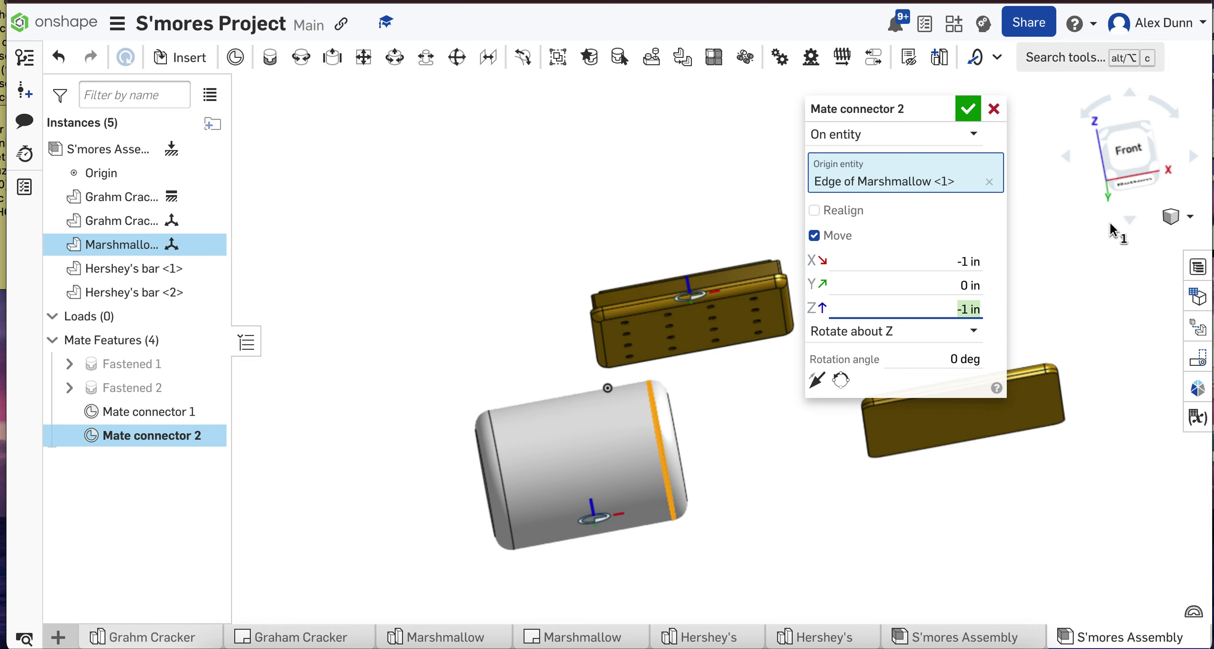
Adjust the marshmallow connector's Z translation to -.75, -.85 and finally -.9 in to reach the marshmallow's underside, and accept it
click(1129, 151)
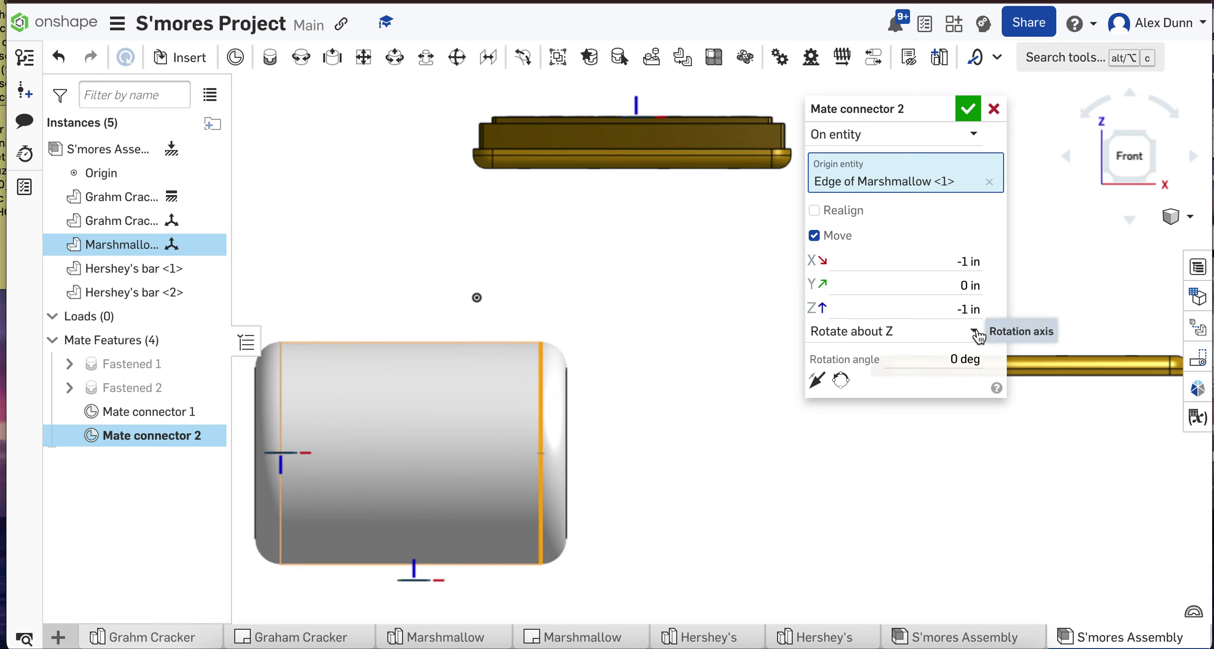
click(966, 307)
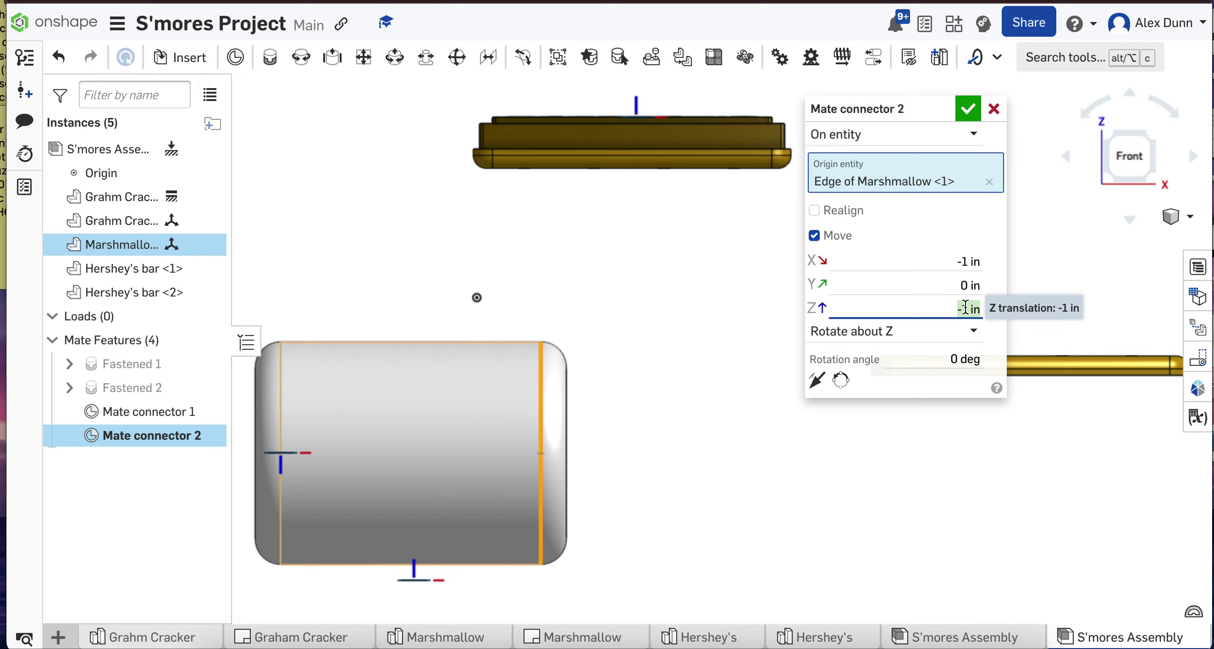
text(-.75)
key(Return)
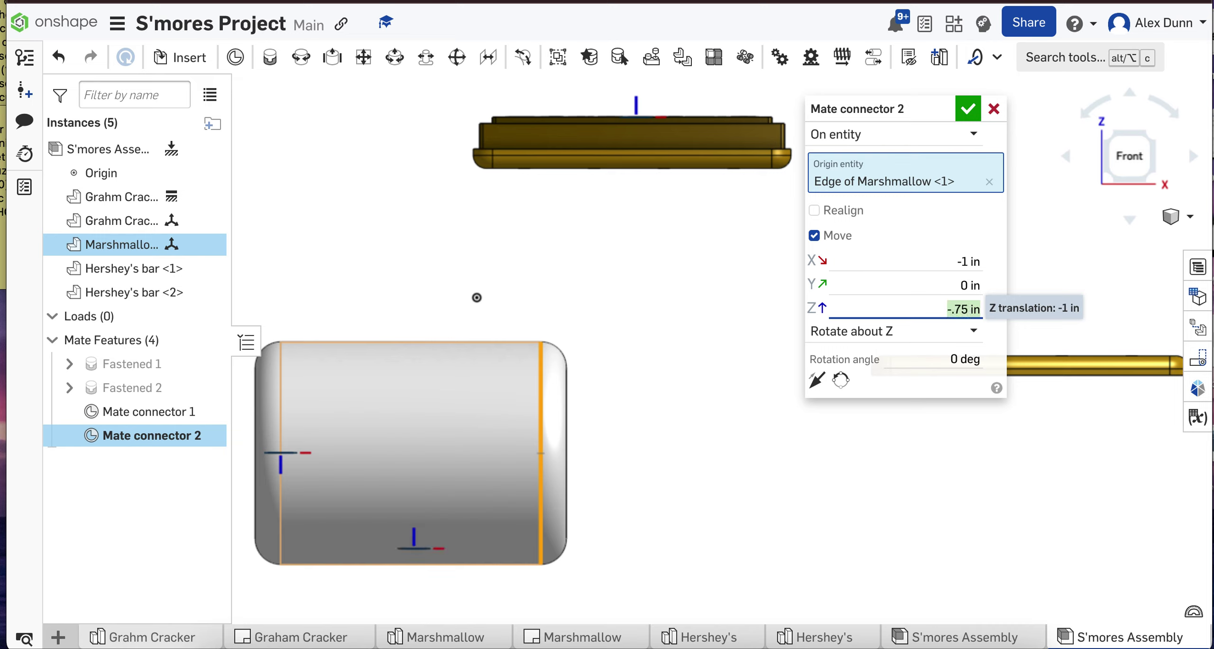
click(964, 308)
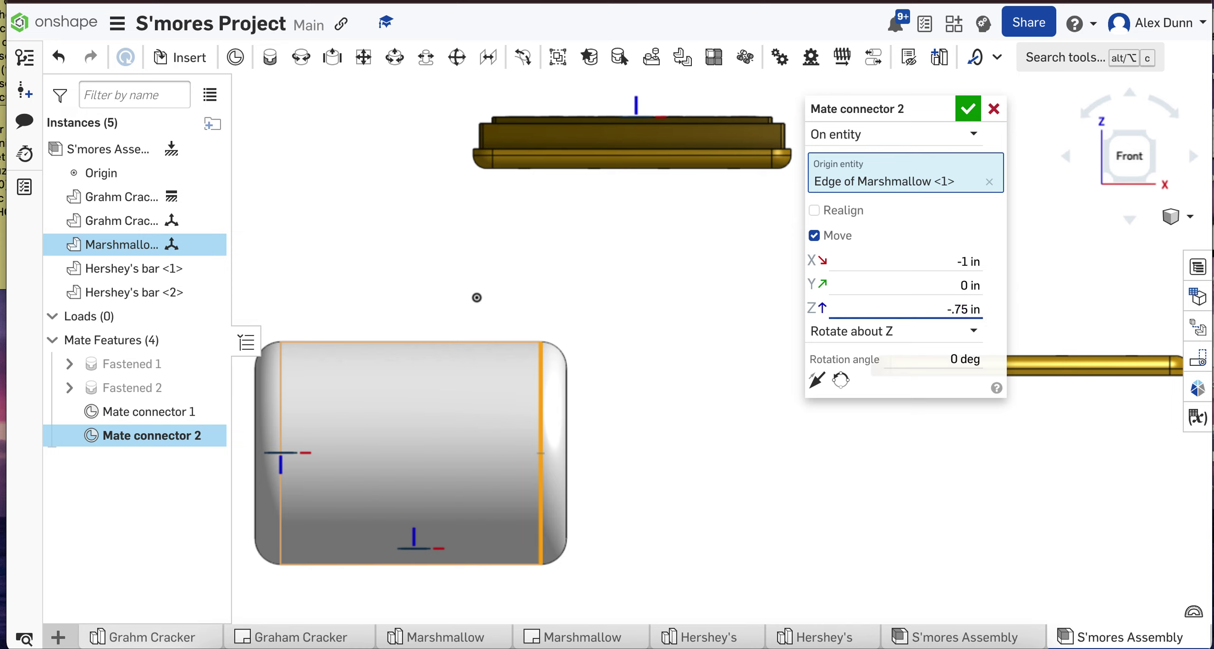
text(8)
key(Return)
click(963, 308)
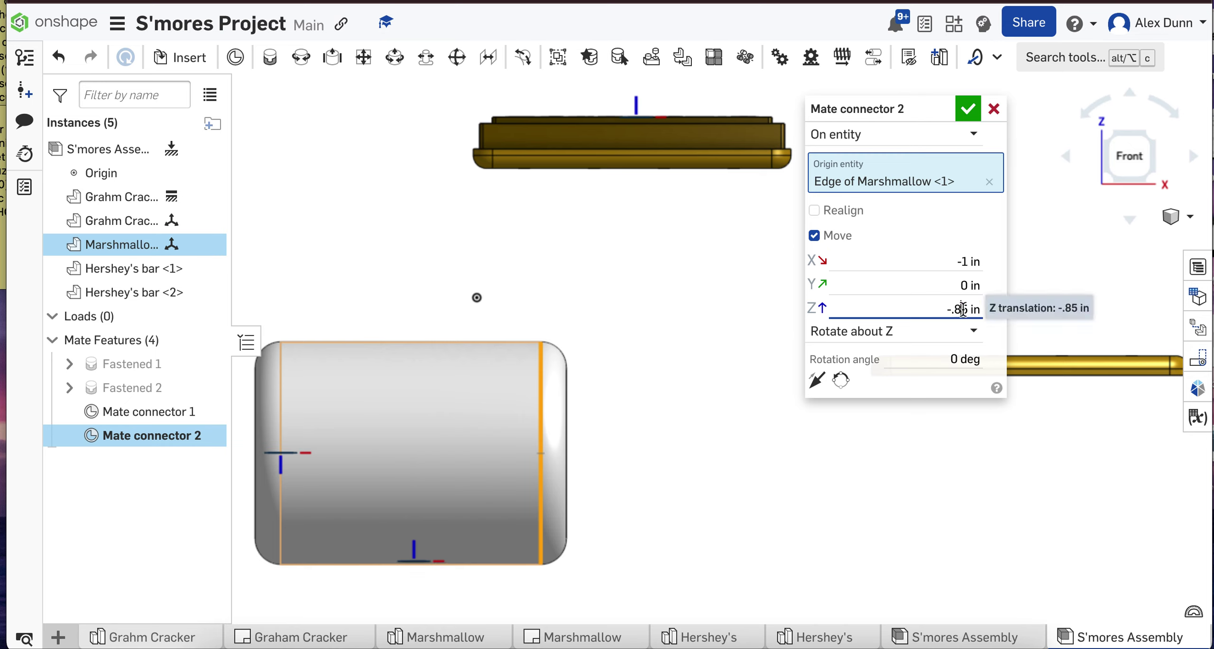
key(Return)
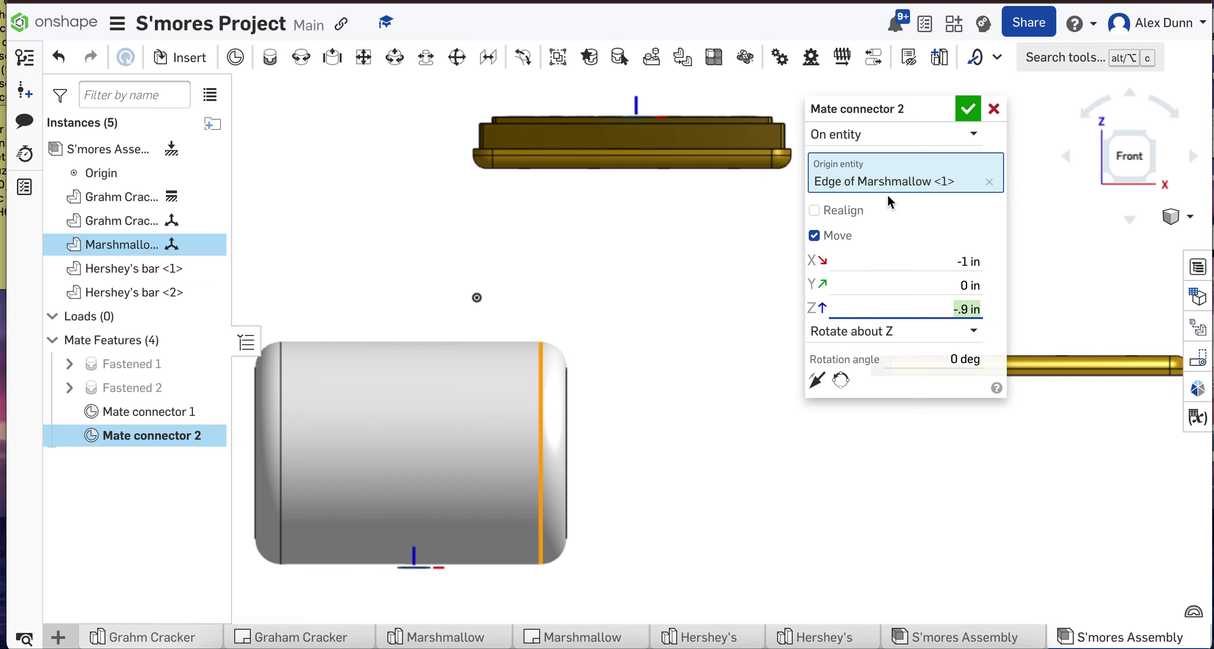
click(968, 112)
Start a Fastened mate between the Hershey's bar's mate connector and the connector at the marshmallow's underside
scroll(781, 341, down, 3)
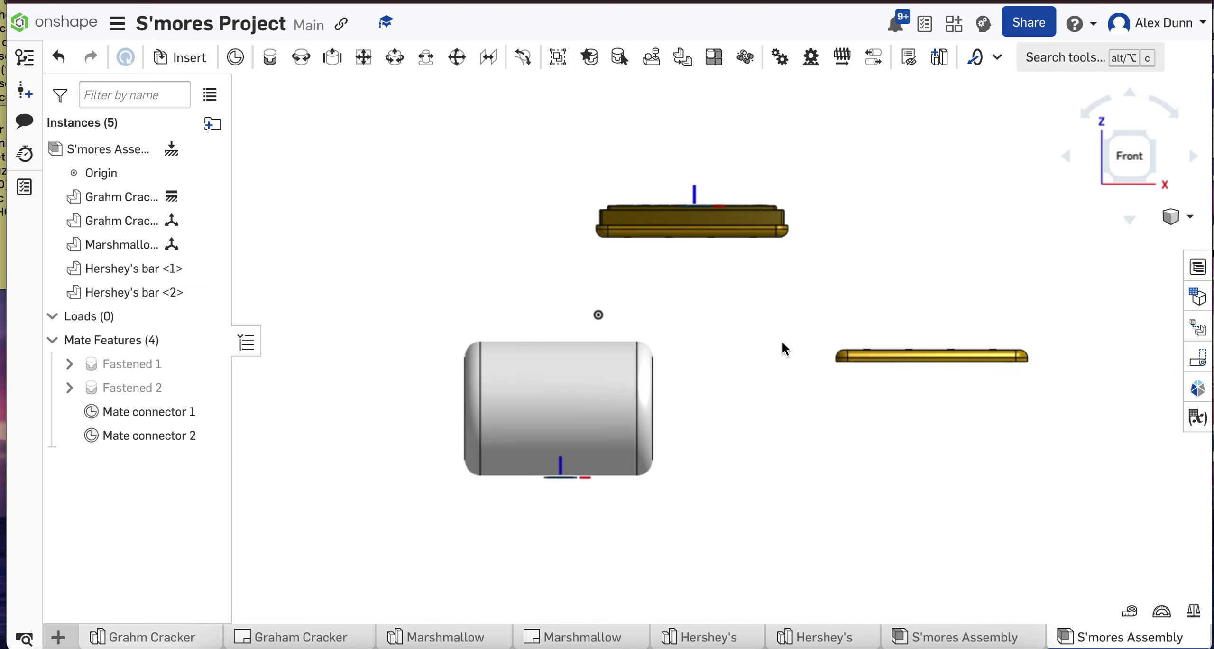
click(781, 421)
right_drag(780, 422, 783, 475)
scroll(783, 475, down, 2)
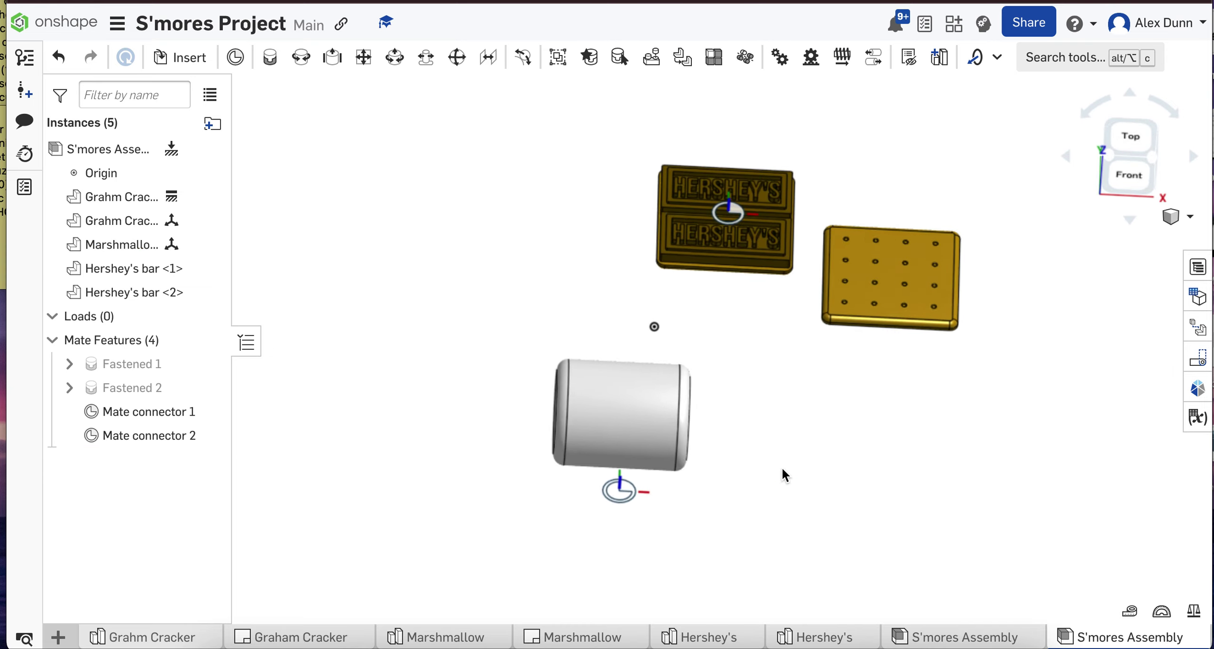
click(270, 59)
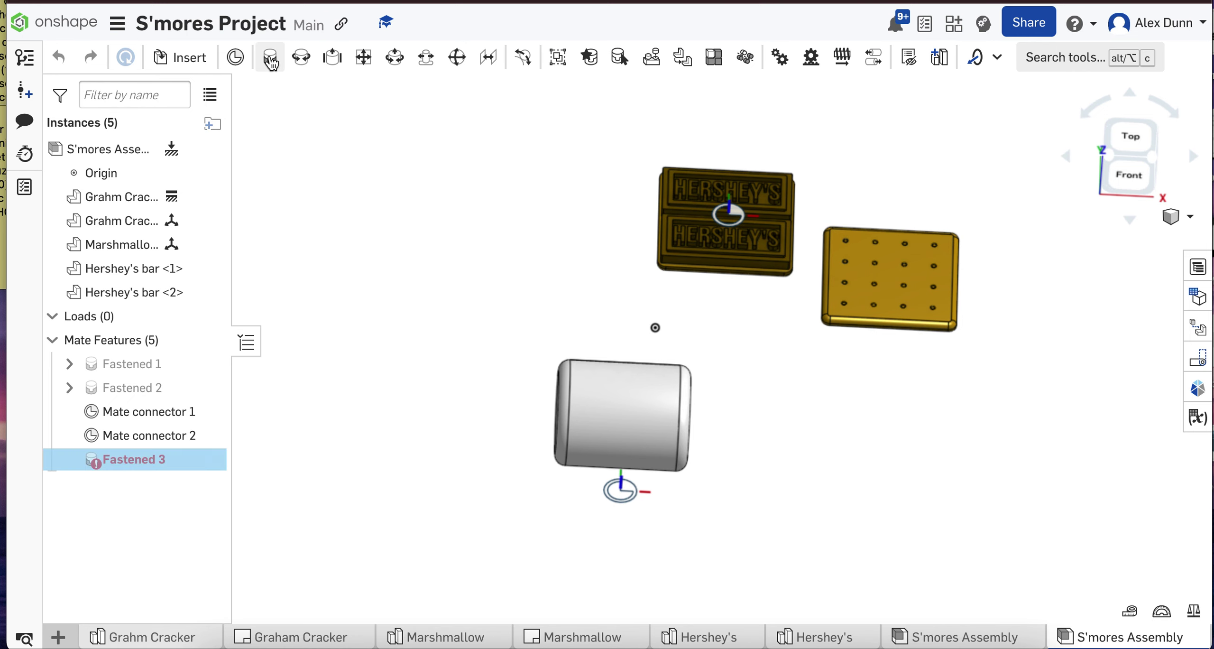
click(156, 412)
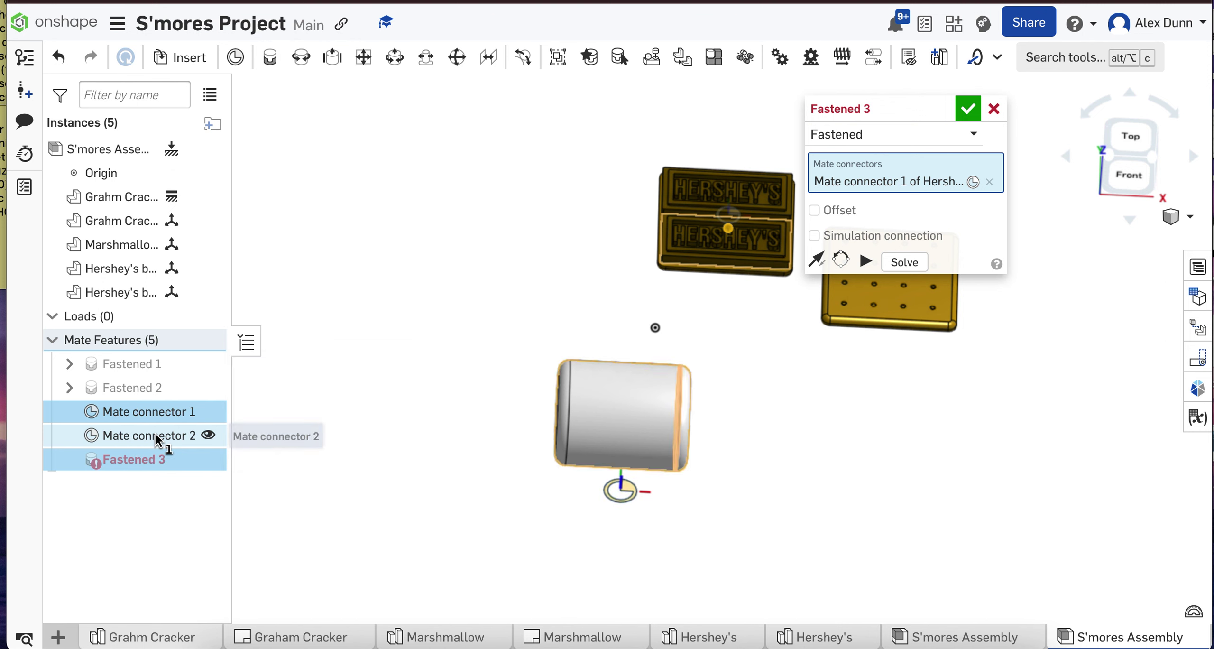
click(156, 434)
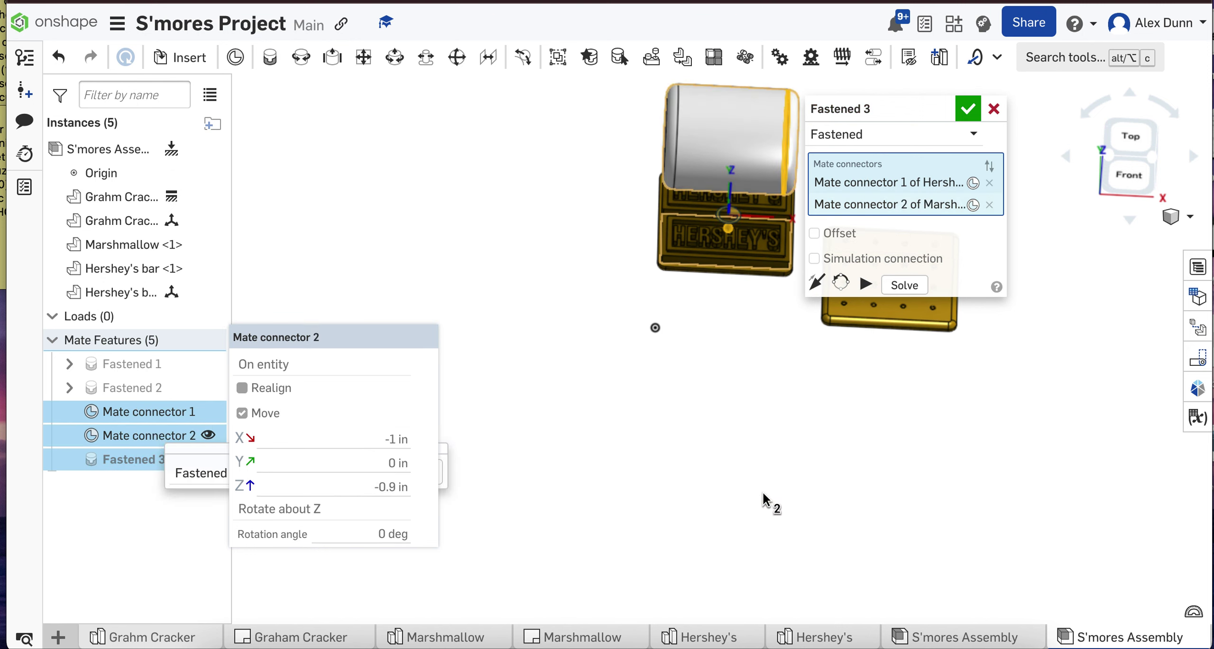
Enable Offset for the marshmallow's Fastened mate and set the Y offset to 1 in
right_drag(763, 458, 759, 227)
scroll(759, 432, down, 3)
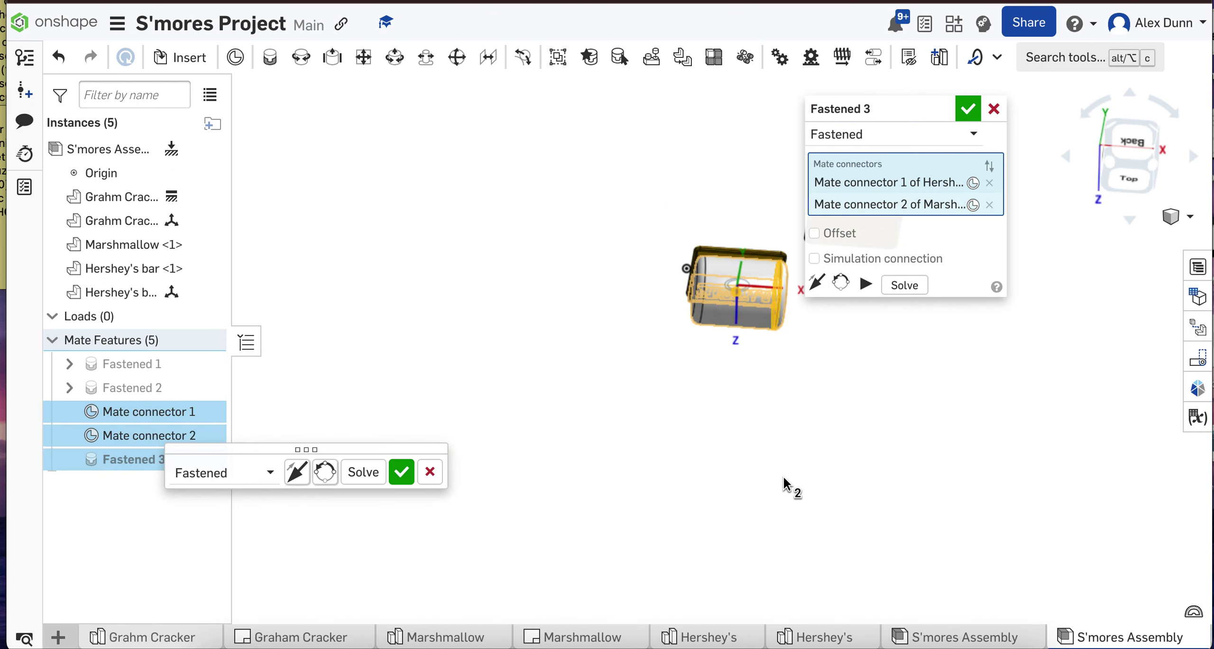
right_drag(785, 474, 862, 420)
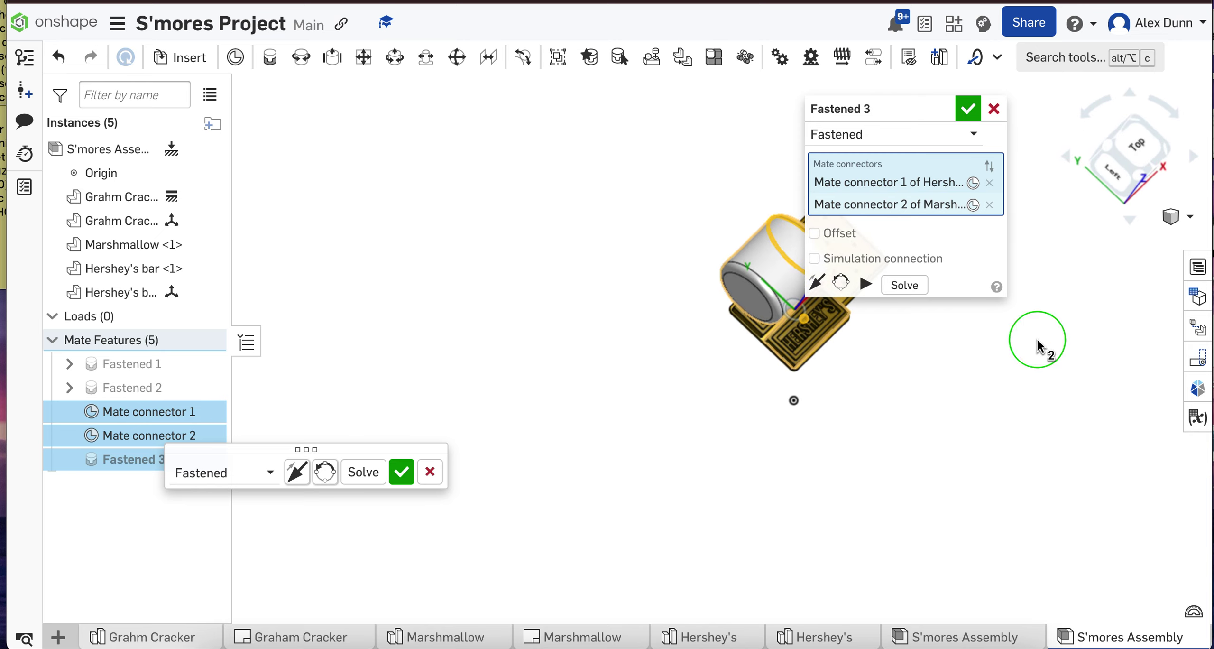
right_drag(1039, 342, 1016, 354)
scroll(808, 396, down, 3)
scroll(892, 345, up, 3)
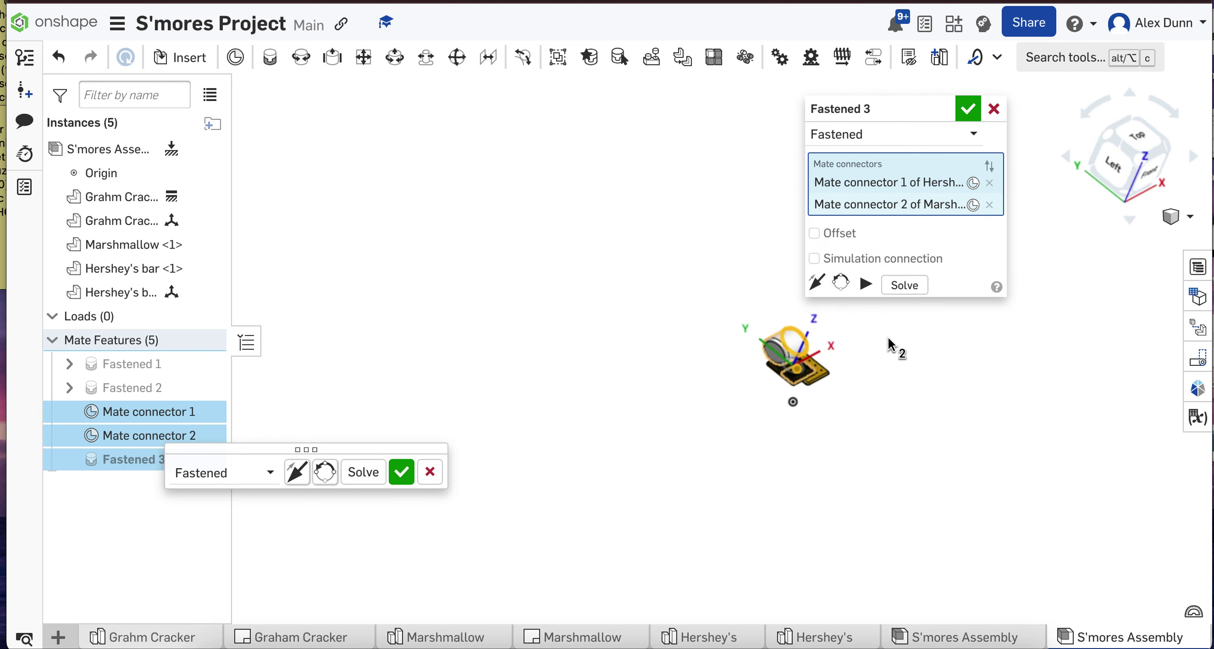
scroll(674, 469, up, 3)
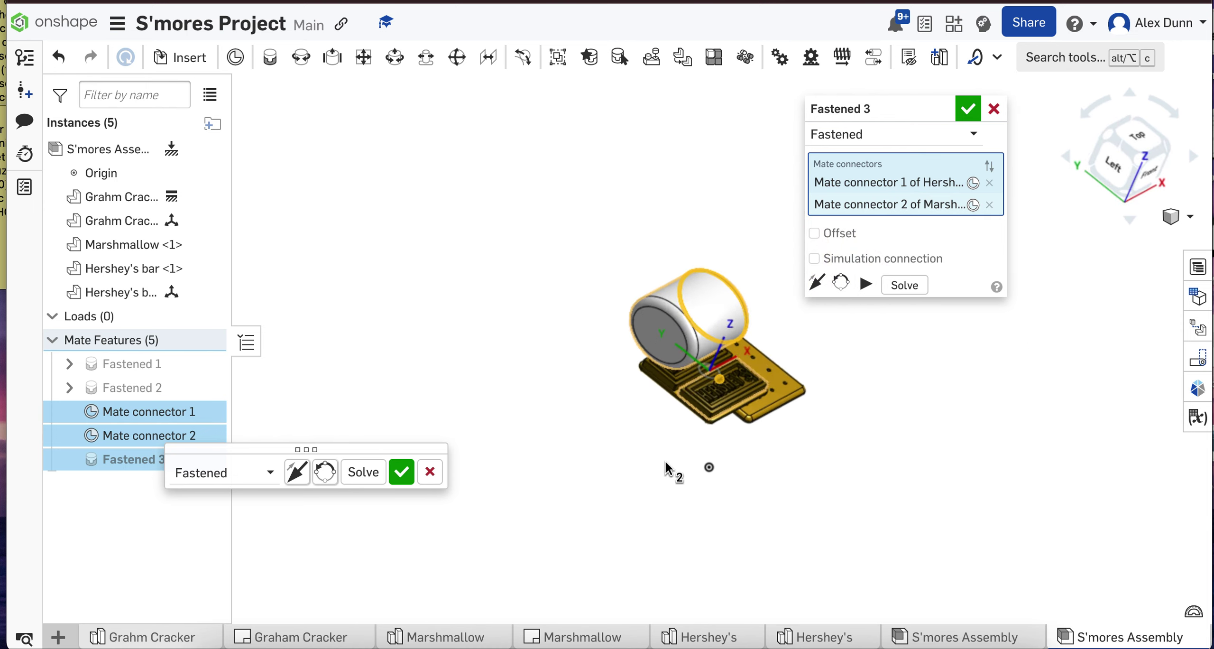
scroll(900, 345, up, 3)
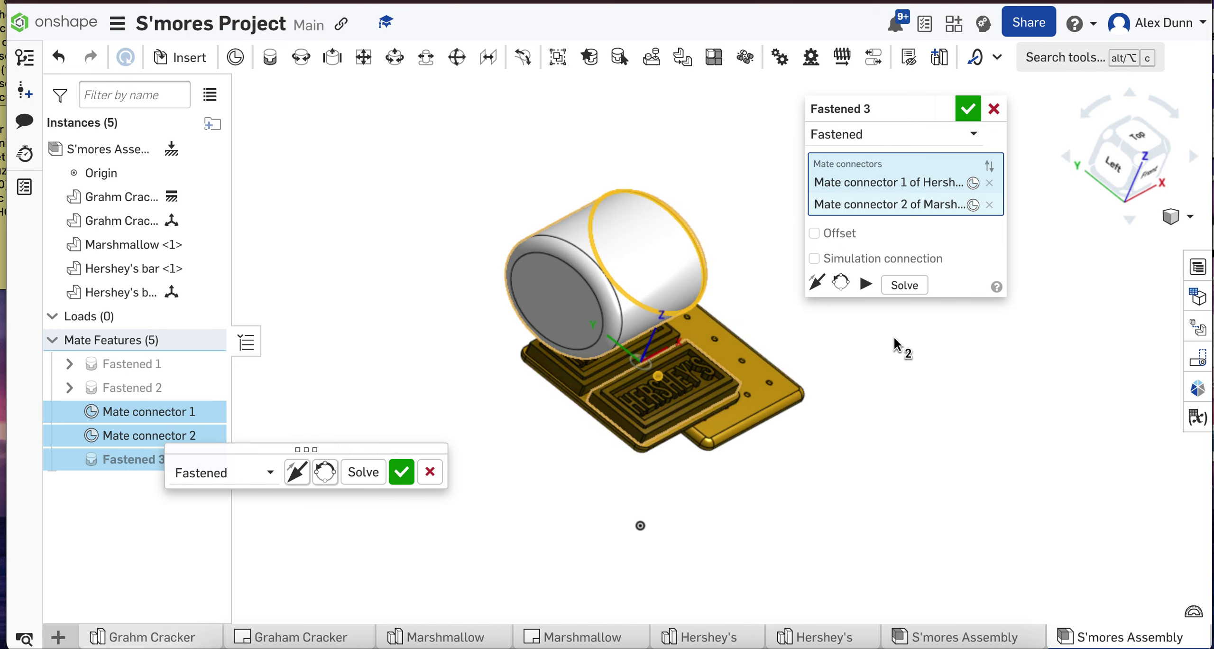
click(839, 234)
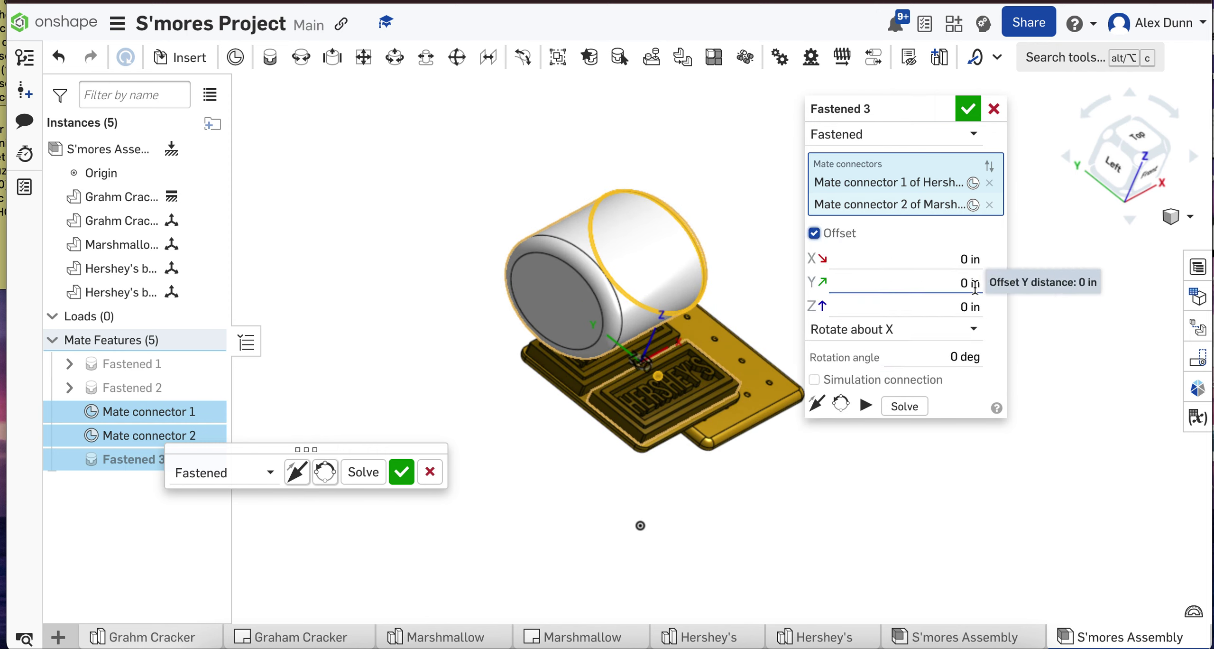
click(958, 285)
key(Up)
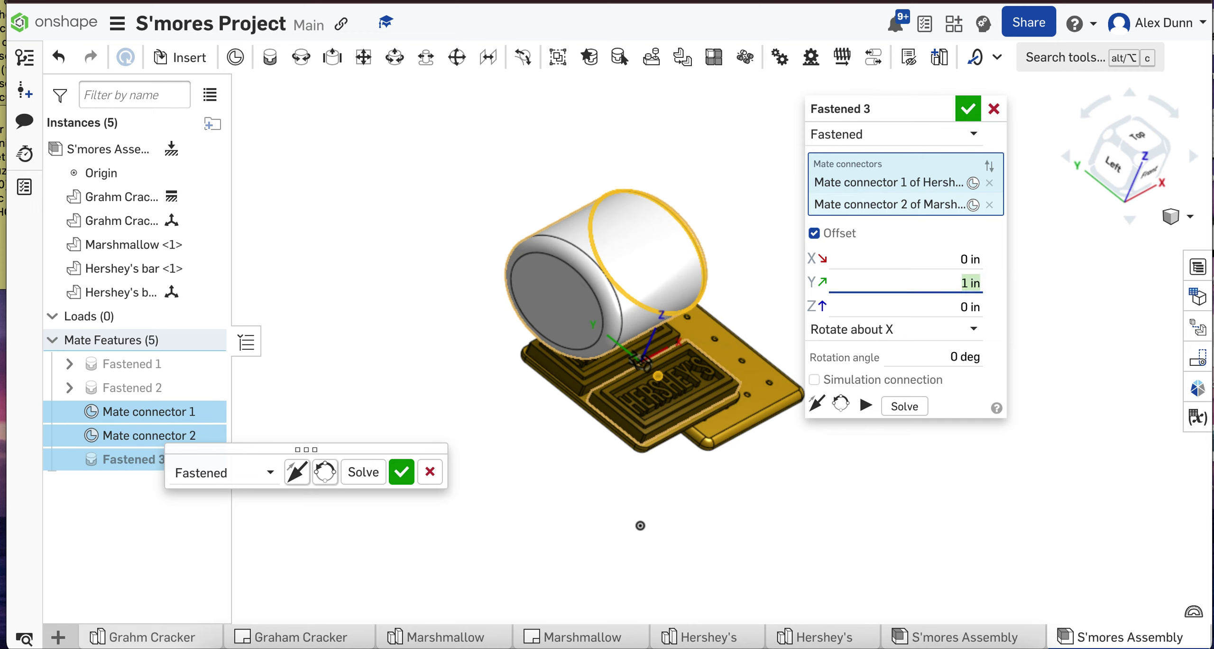
Check the marshmallow's position over the two Hershey's bars from the left side and accept the Fastened mate
click(1112, 161)
scroll(749, 463, down, 5)
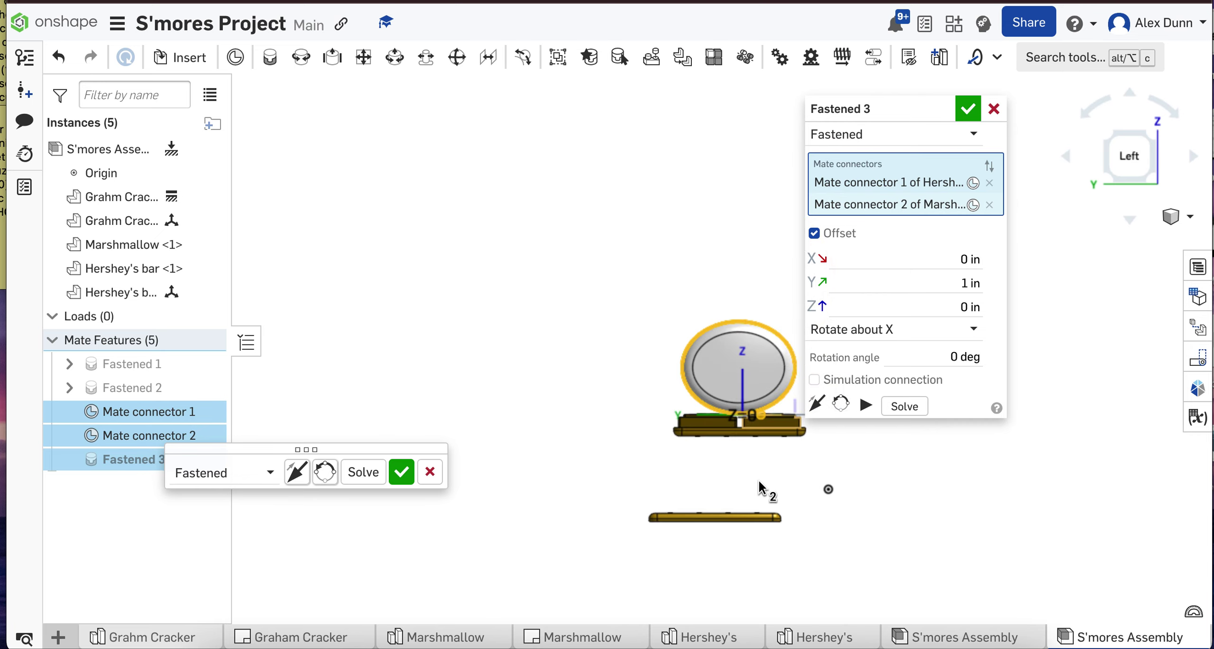
scroll(761, 489, up, 5)
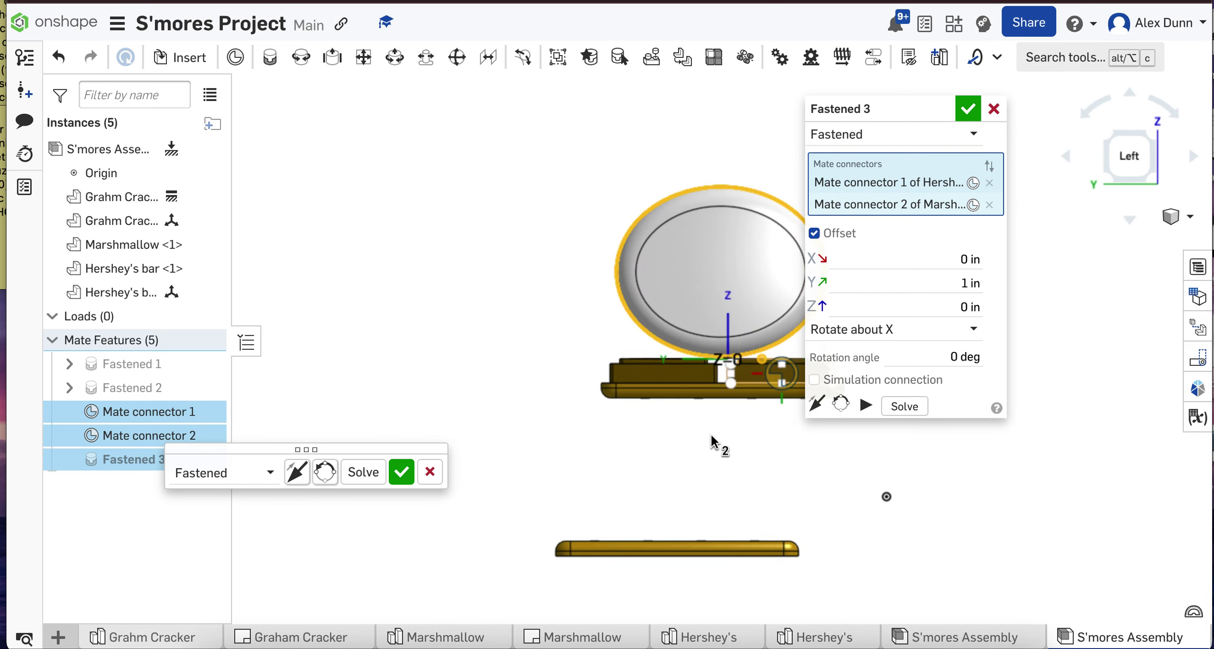
scroll(678, 463, down, 1)
scroll(678, 463, down, 2)
click(969, 109)
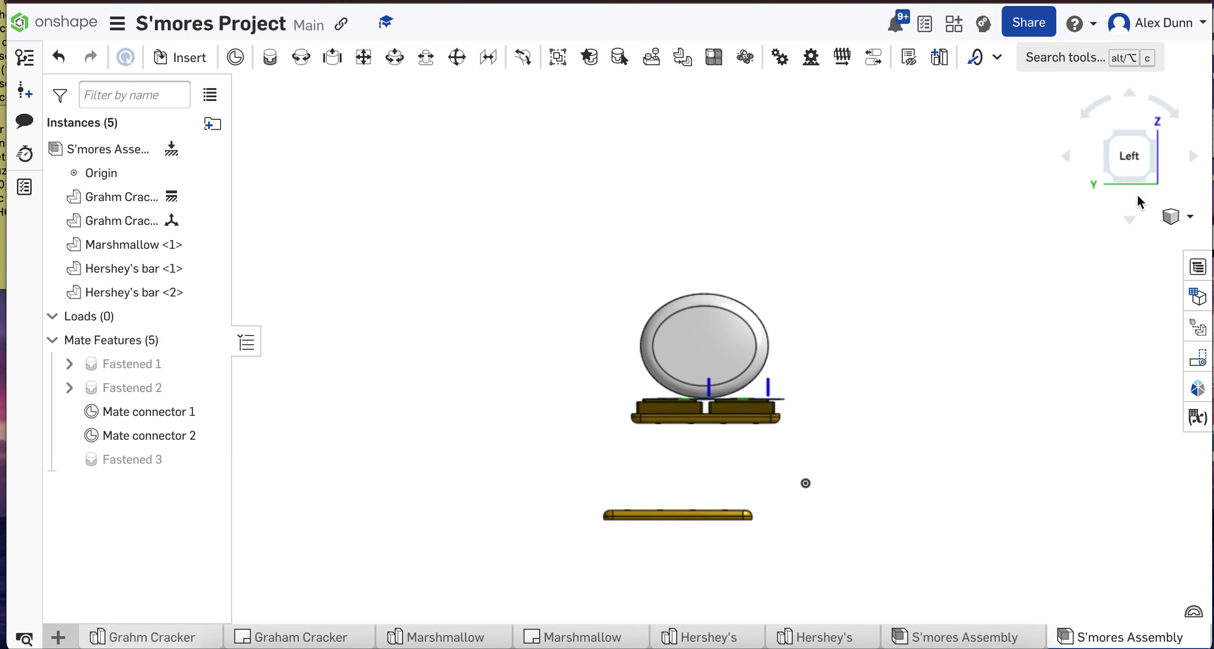
Show the assembly in an isometric view and hide Mate connector 1 and Mate connector 2
click(1178, 226)
click(1134, 239)
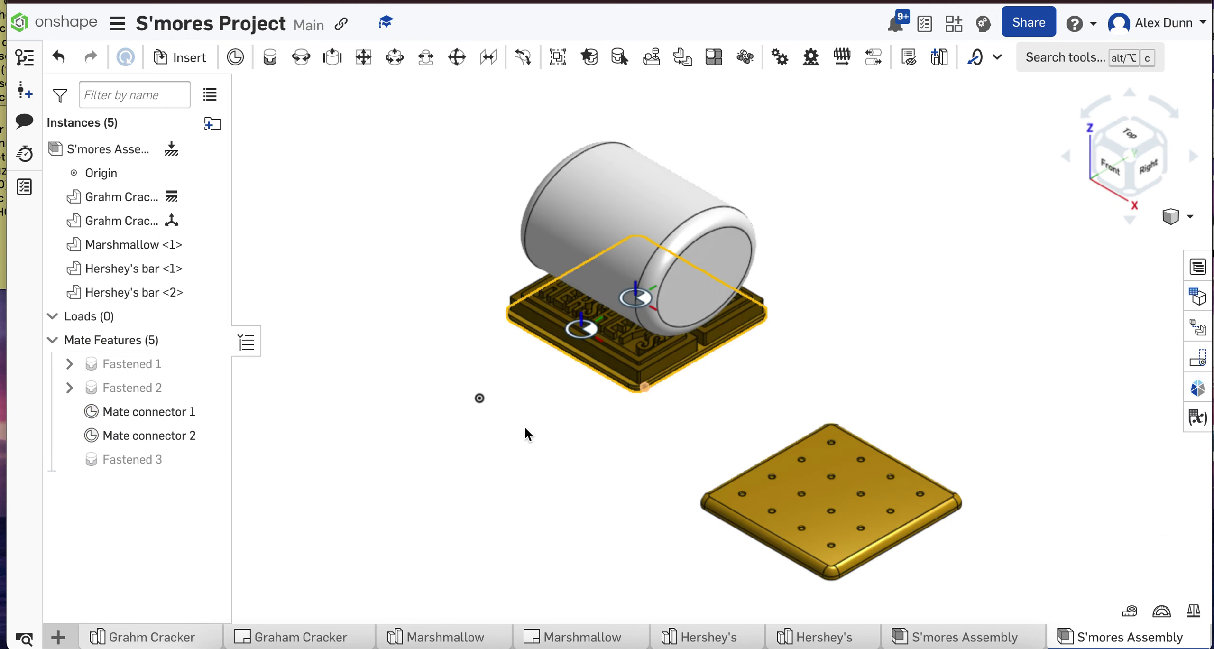
click(209, 411)
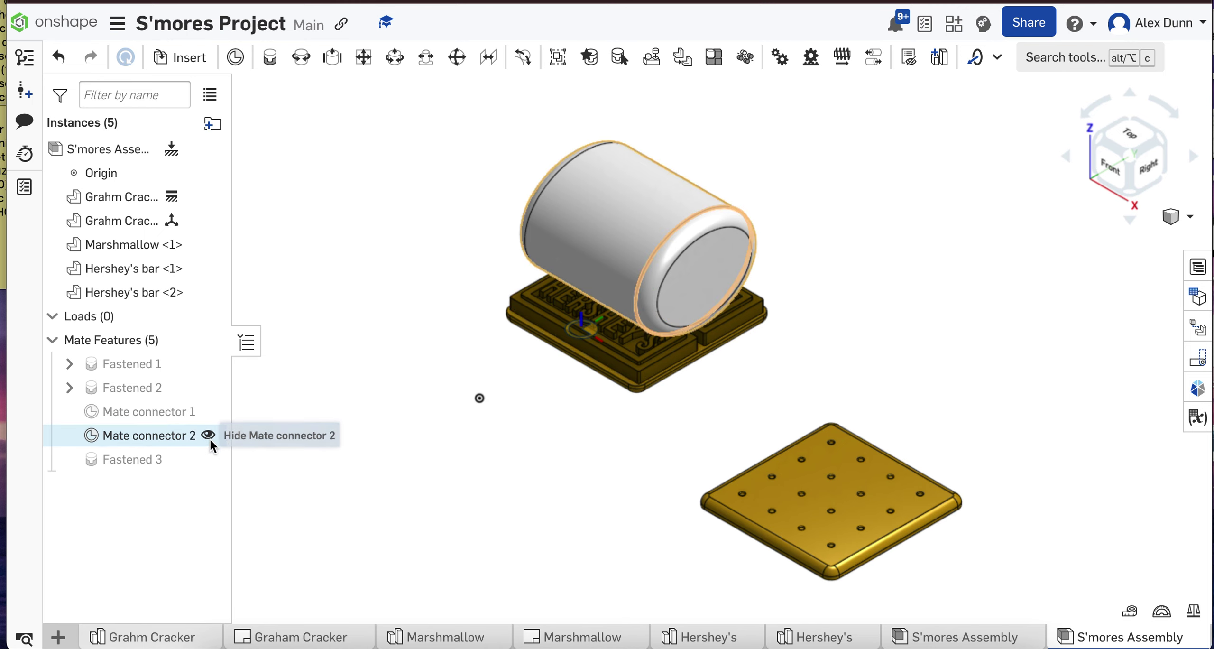
click(209, 436)
scroll(537, 436, down, 2)
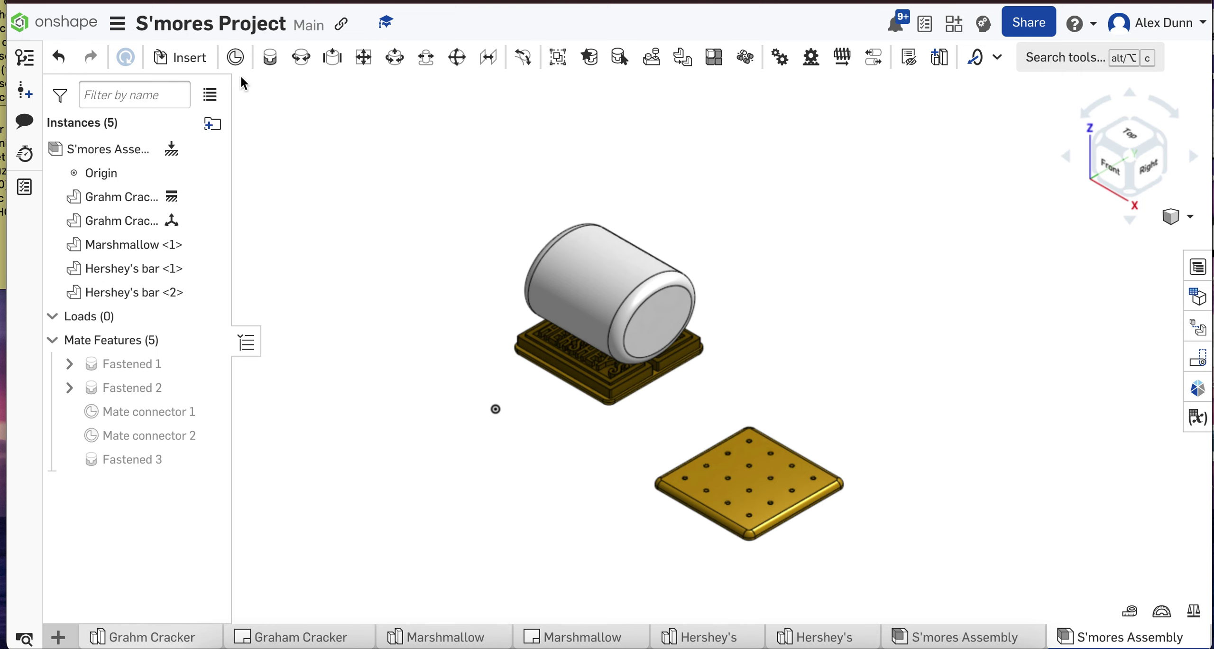
Start a third mate connector on the marshmallow's circular end edge, enable Move and set its X translation to -1 in
click(235, 56)
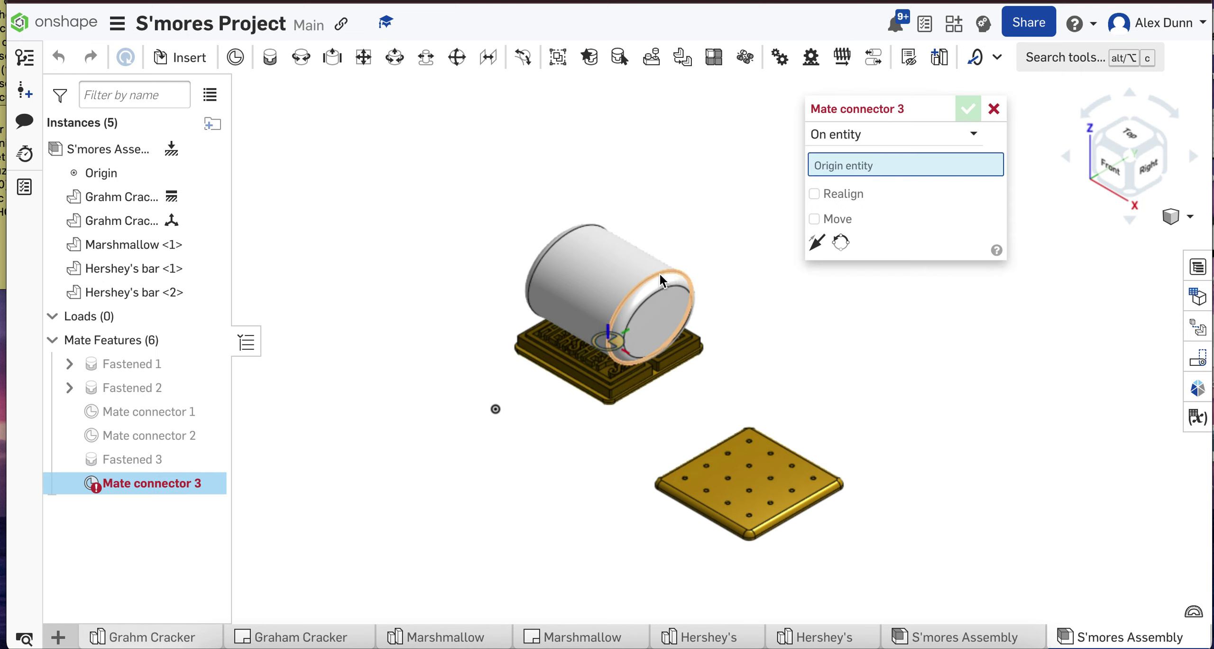
click(638, 295)
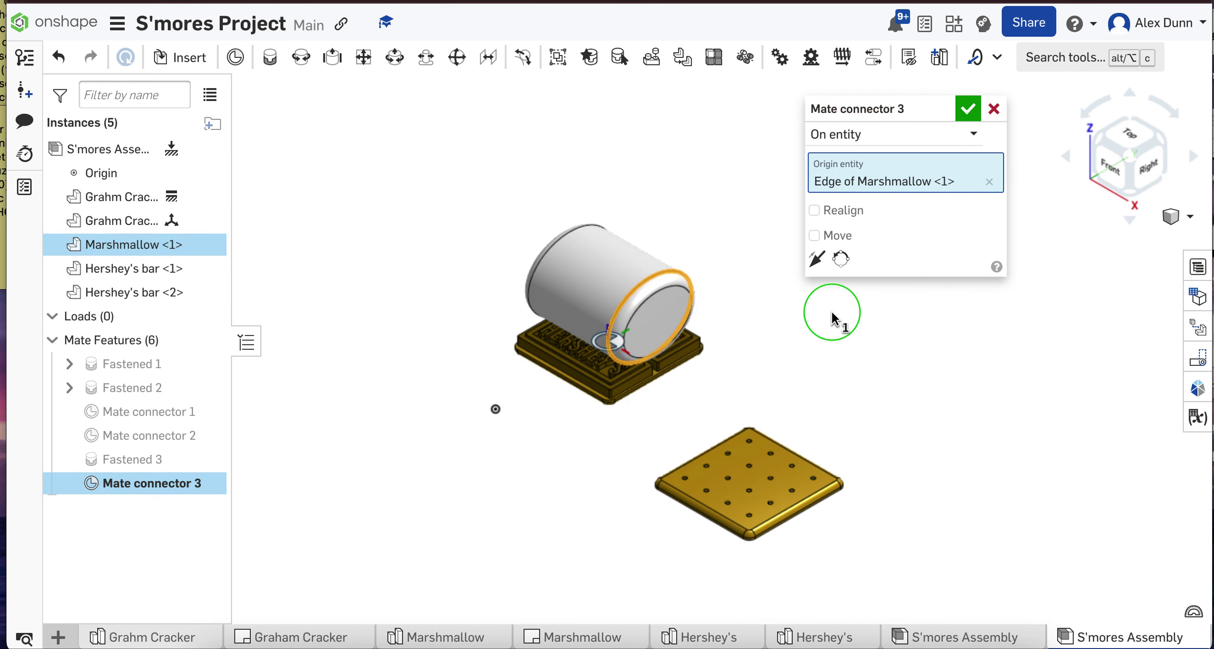
right_drag(833, 319, 856, 250)
click(815, 235)
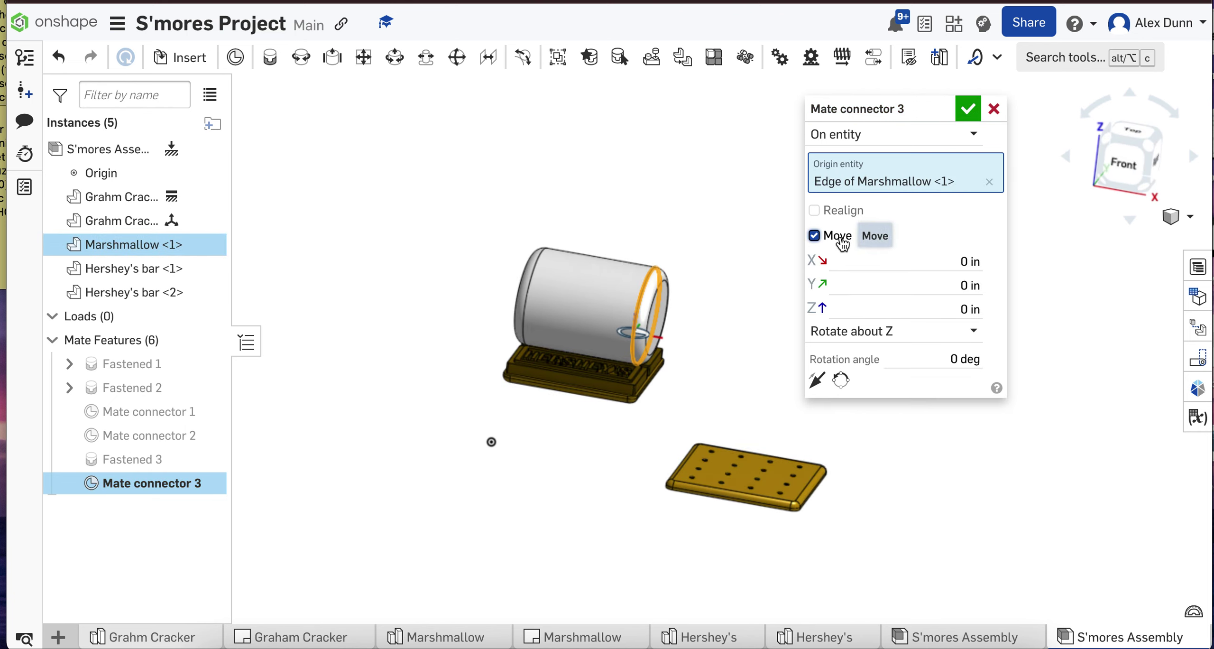
click(954, 260)
text(1)
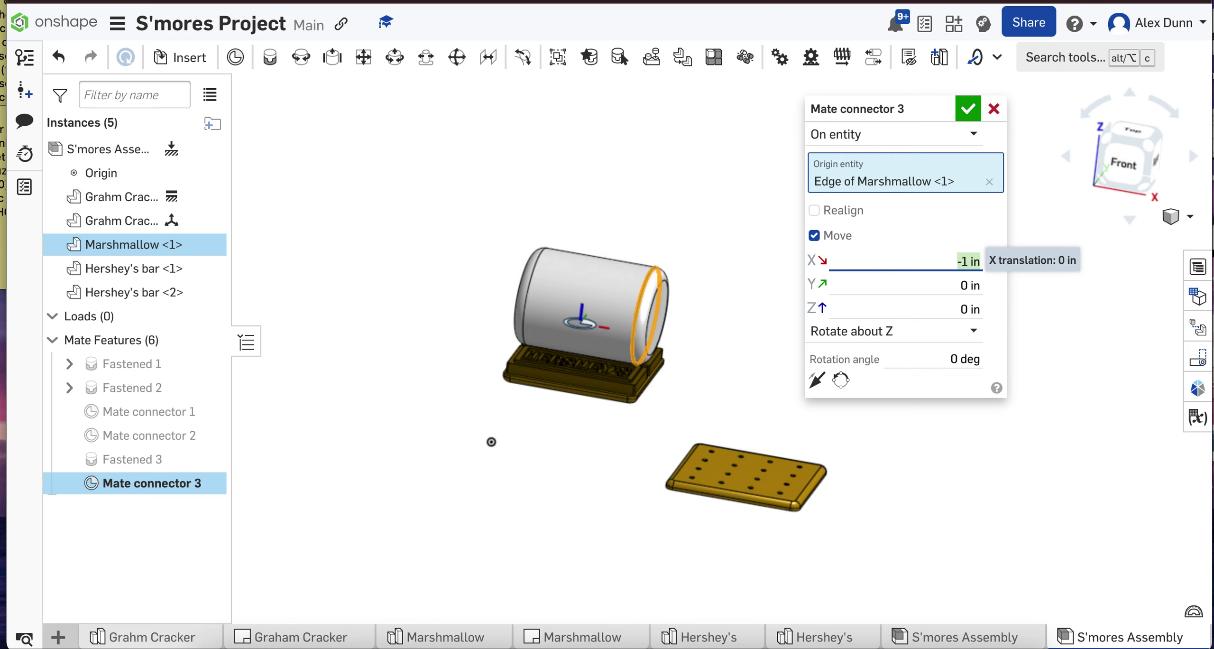
Set the new connector's Z translation to 0.9 in, check its height from the front and accept it
click(960, 308)
text(-1)
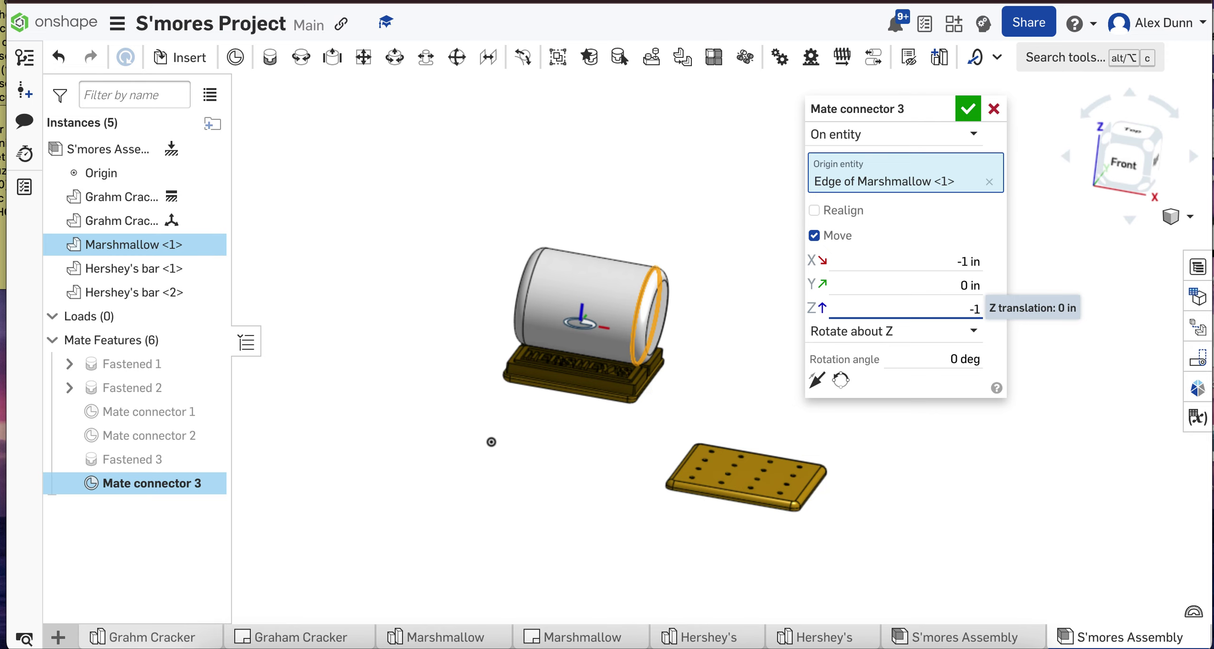
text(.9)
key(Return)
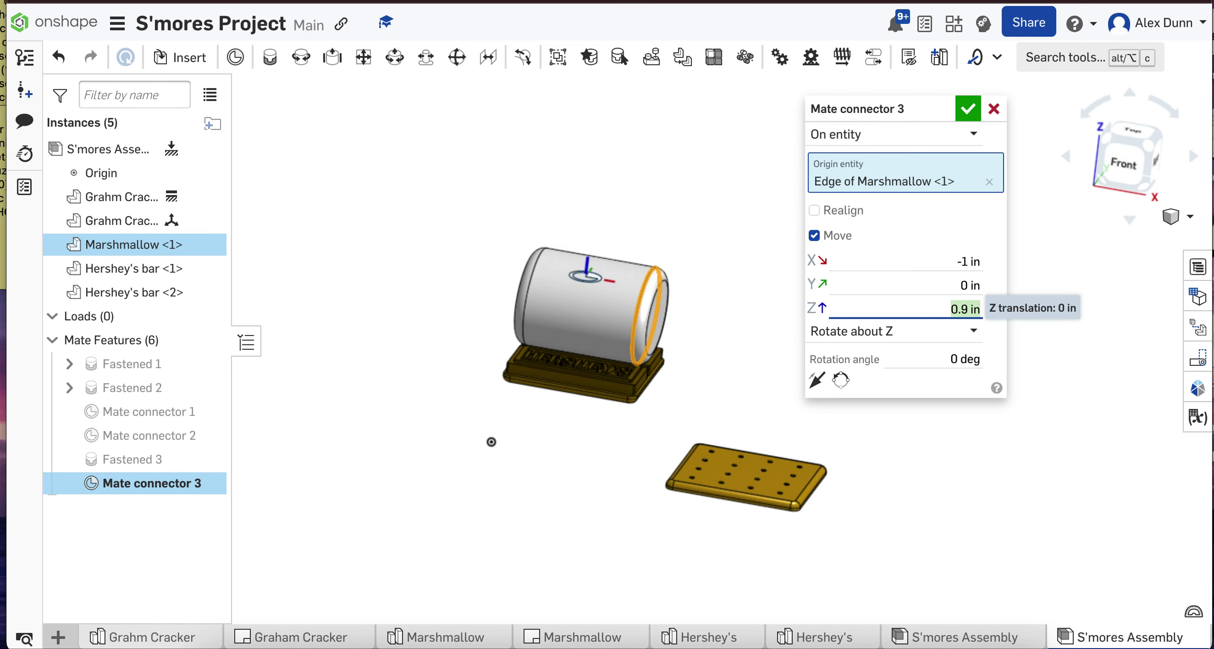
click(1117, 155)
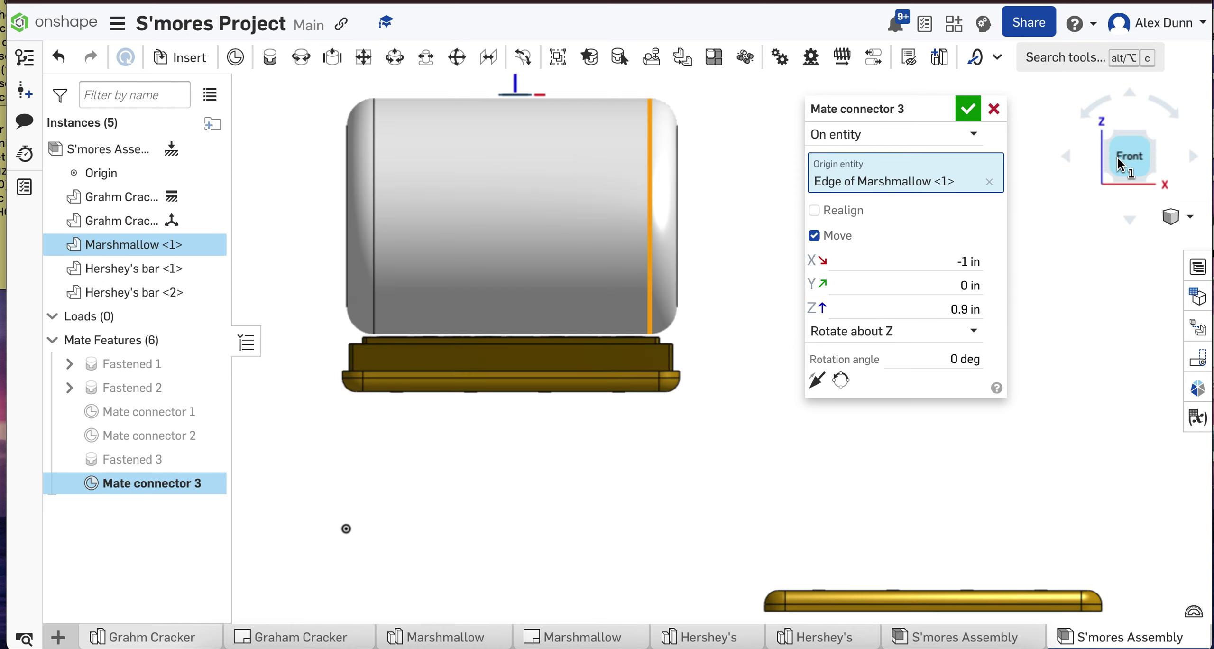
click(967, 109)
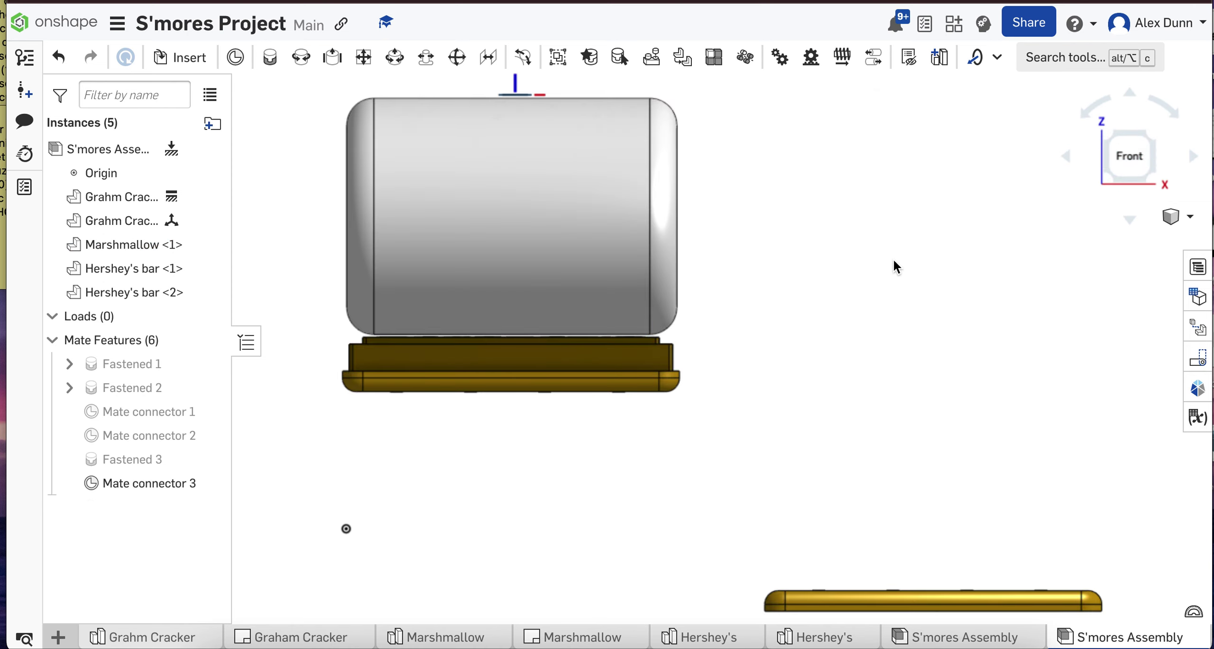
Reopen Mate connector 3 and set its Y translation to 1 in to centre it over the marshmallow
scroll(868, 292, down, 3)
right_drag(867, 293, 773, 214)
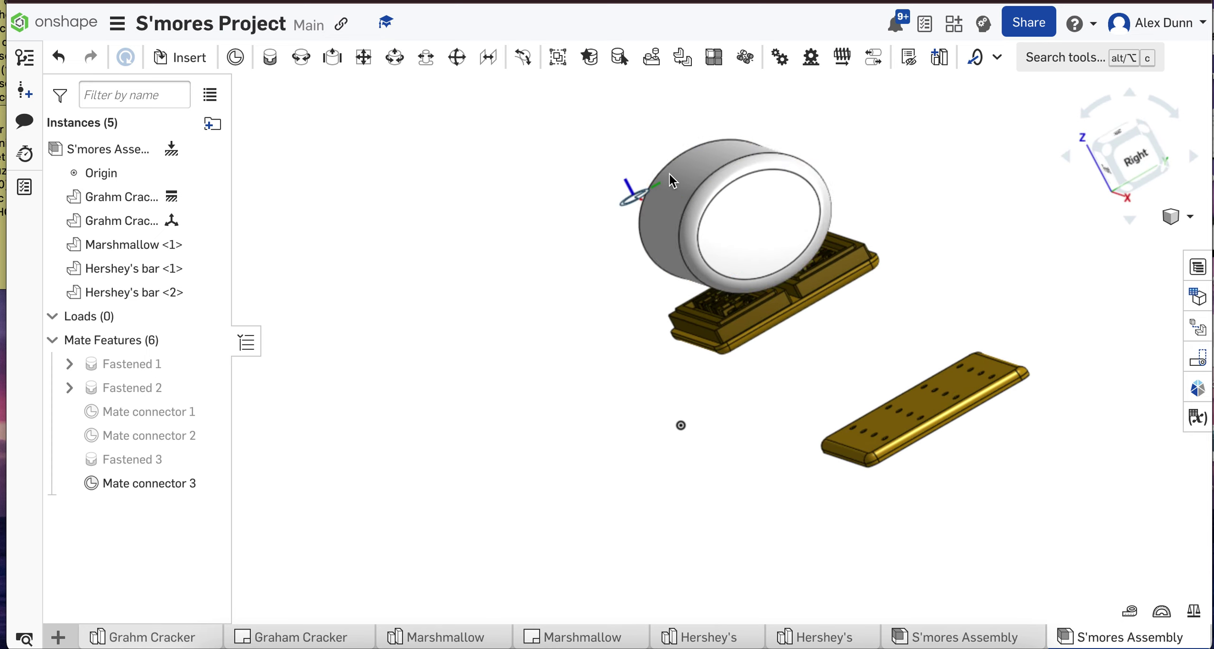
double_click(131, 483)
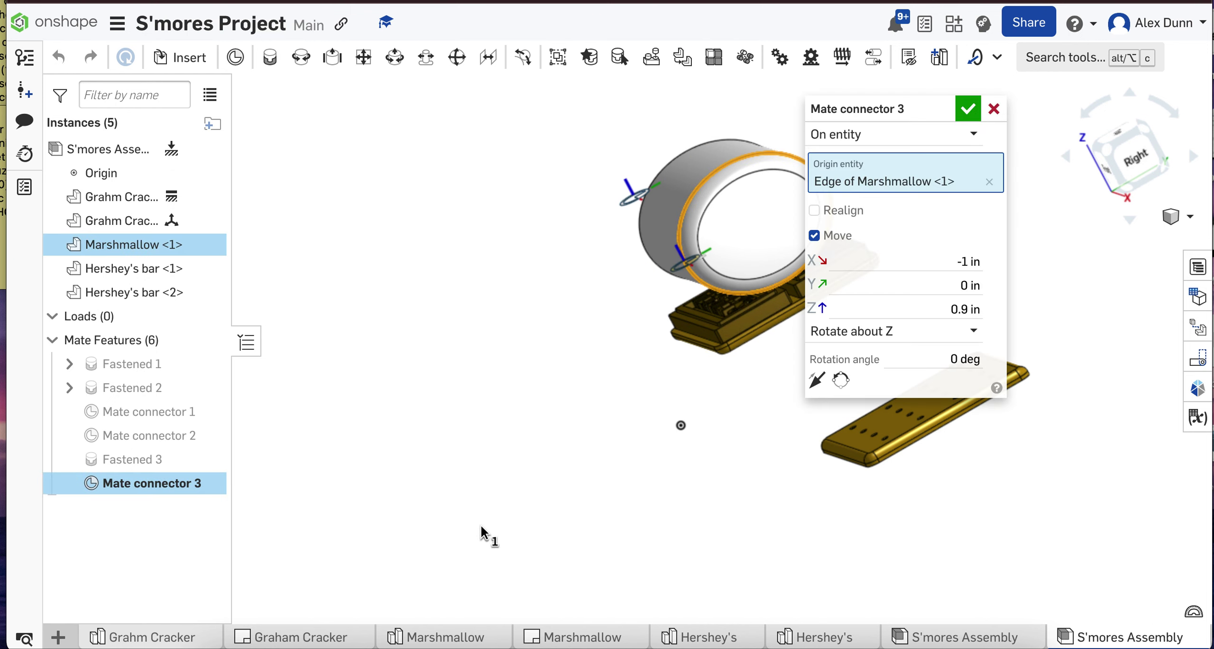
scroll(482, 532, down, 2)
scroll(1071, 436, up, 3)
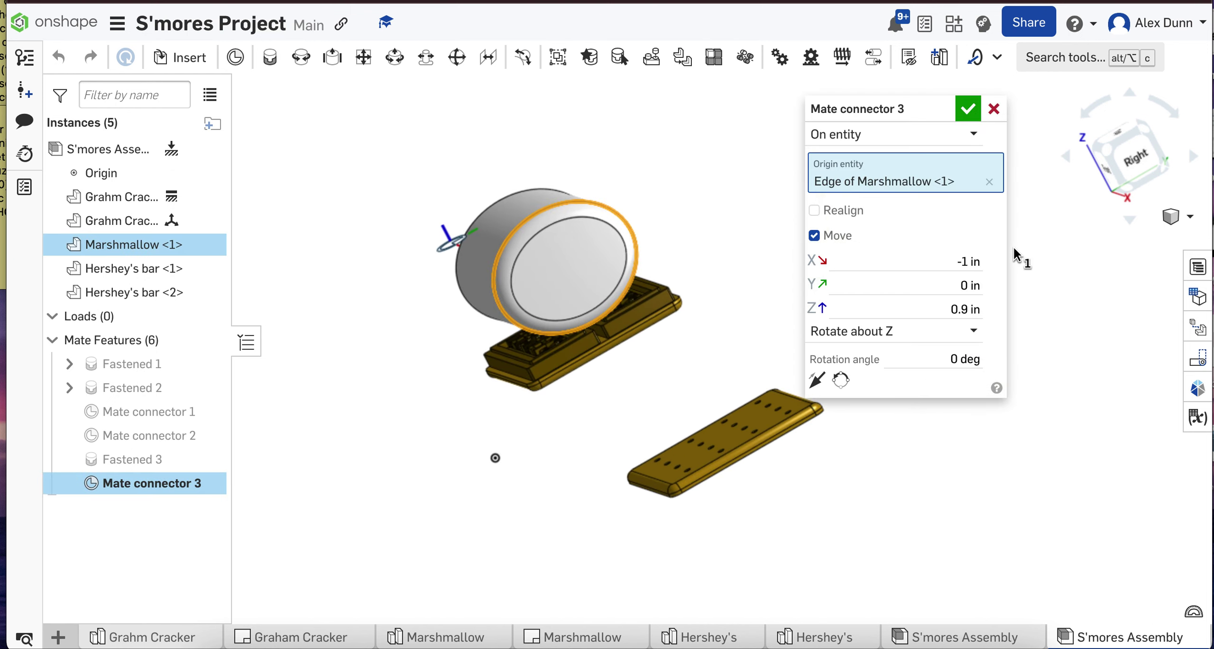
click(958, 286)
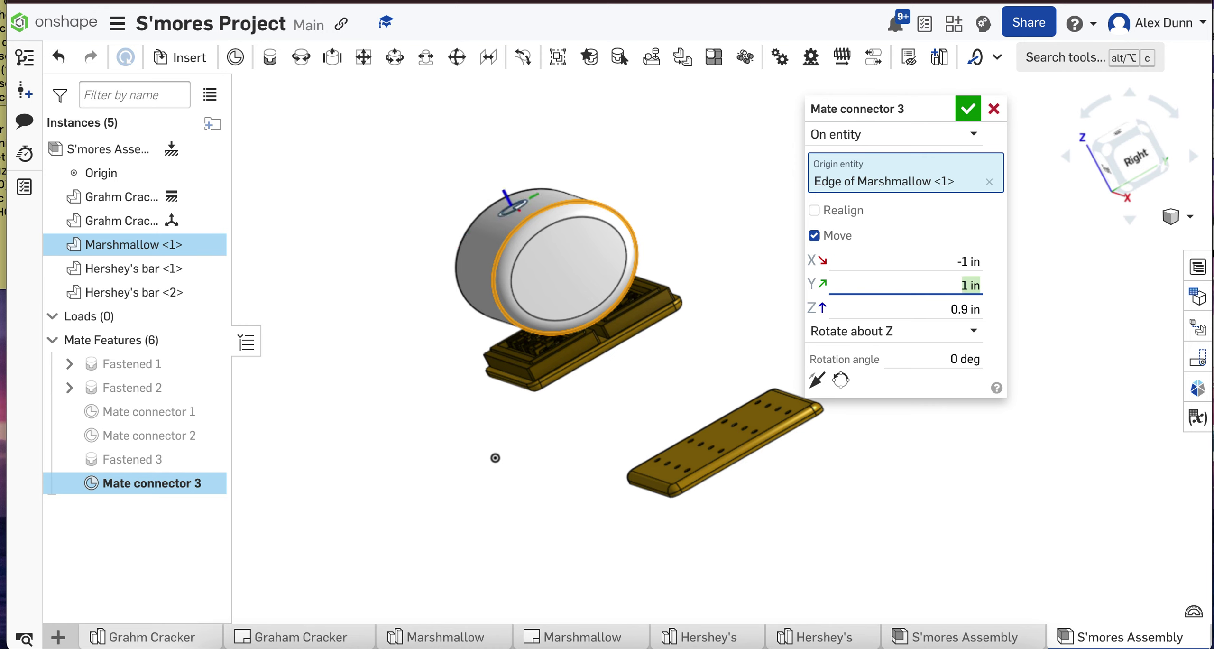
mouse_move(1094, 432)
right_down()
mouse_move(1076, 434)
mouse_move(1113, 427)
right_up()
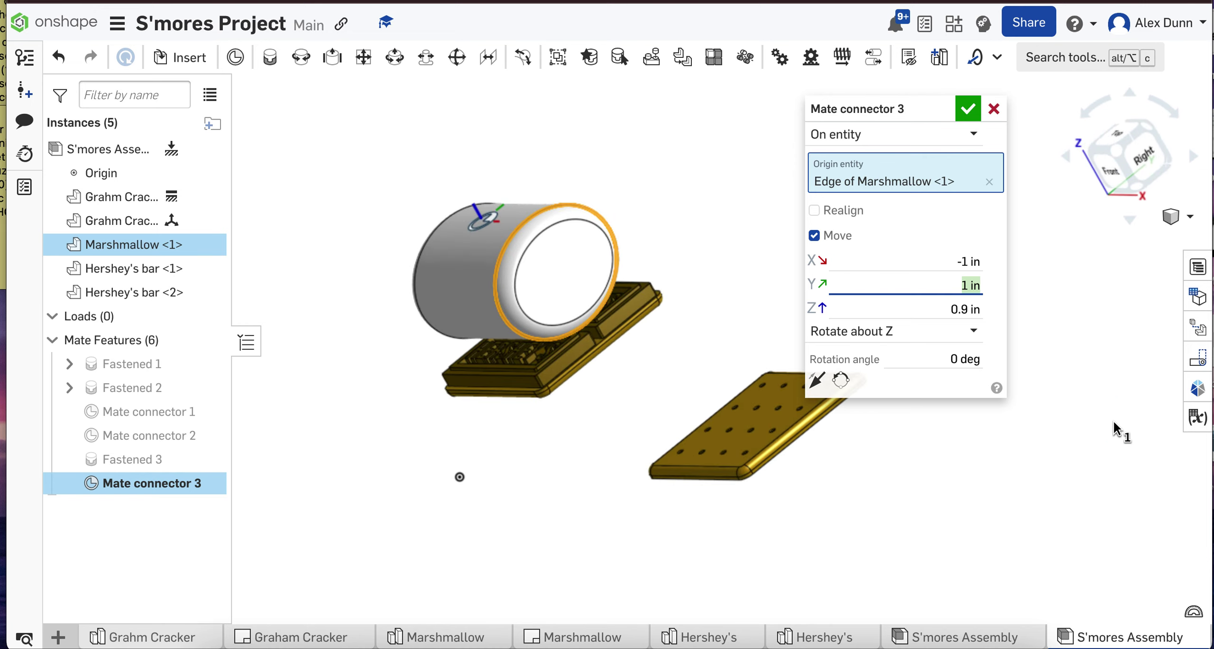
click(974, 109)
Fasten the centre of the loose graham cracker's underside to Mate connector 3 on top of the marshmallow
scroll(778, 213, down, 2)
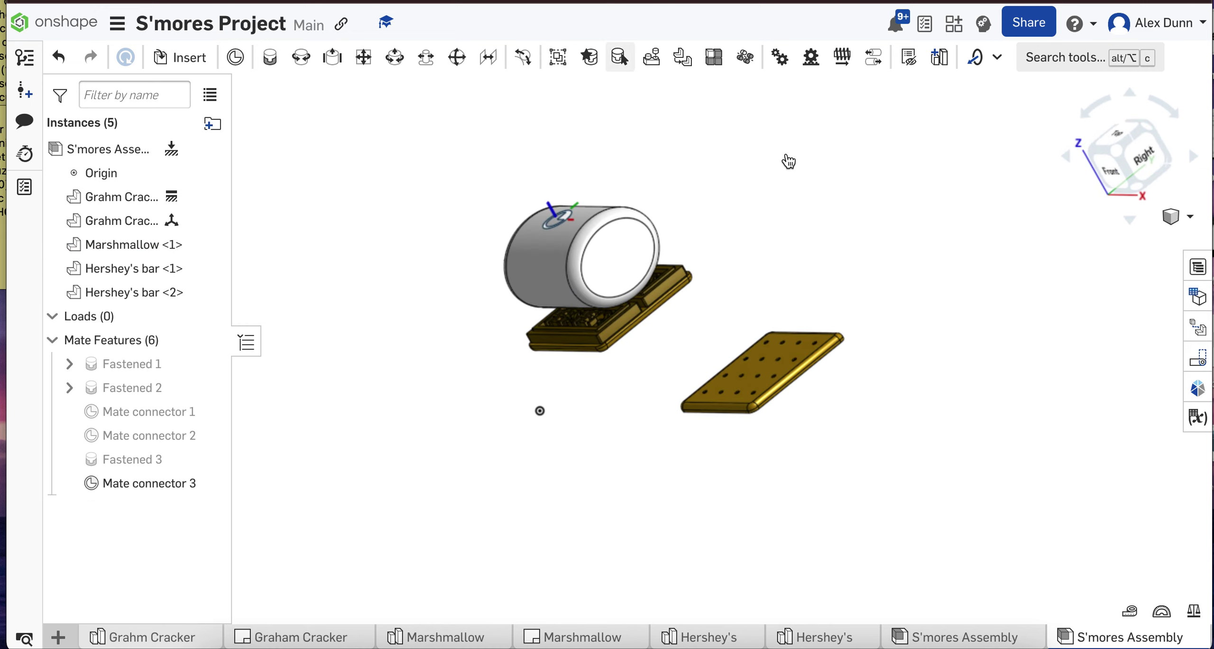
right_drag(824, 138, 794, 181)
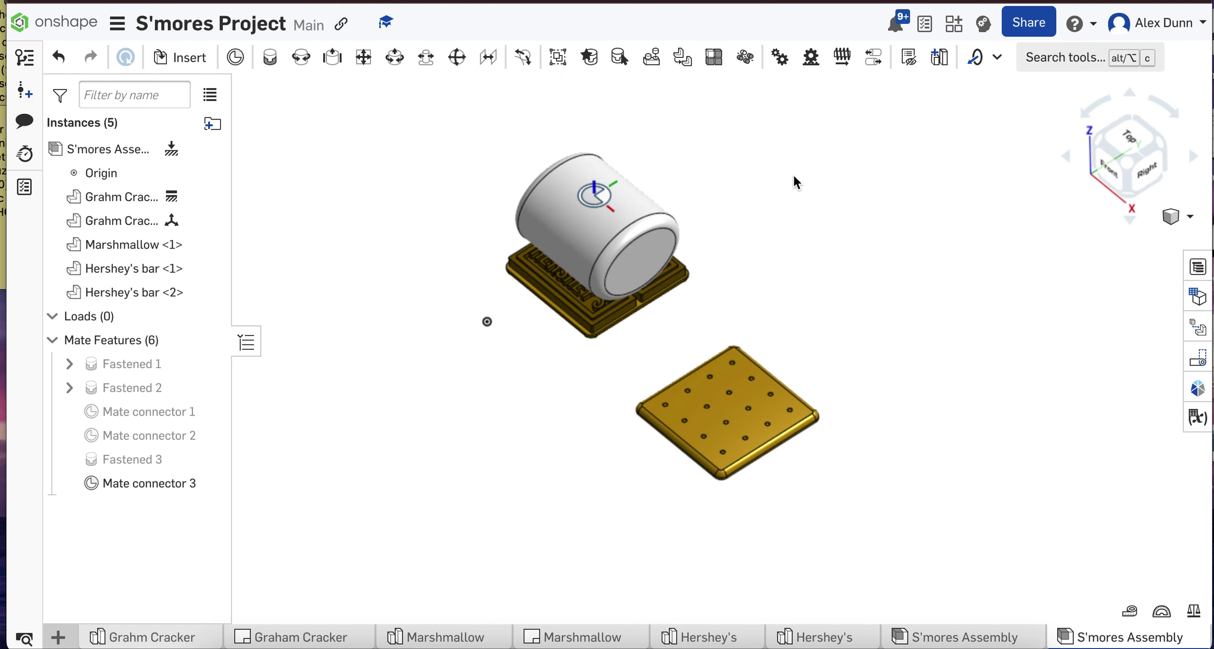
click(269, 60)
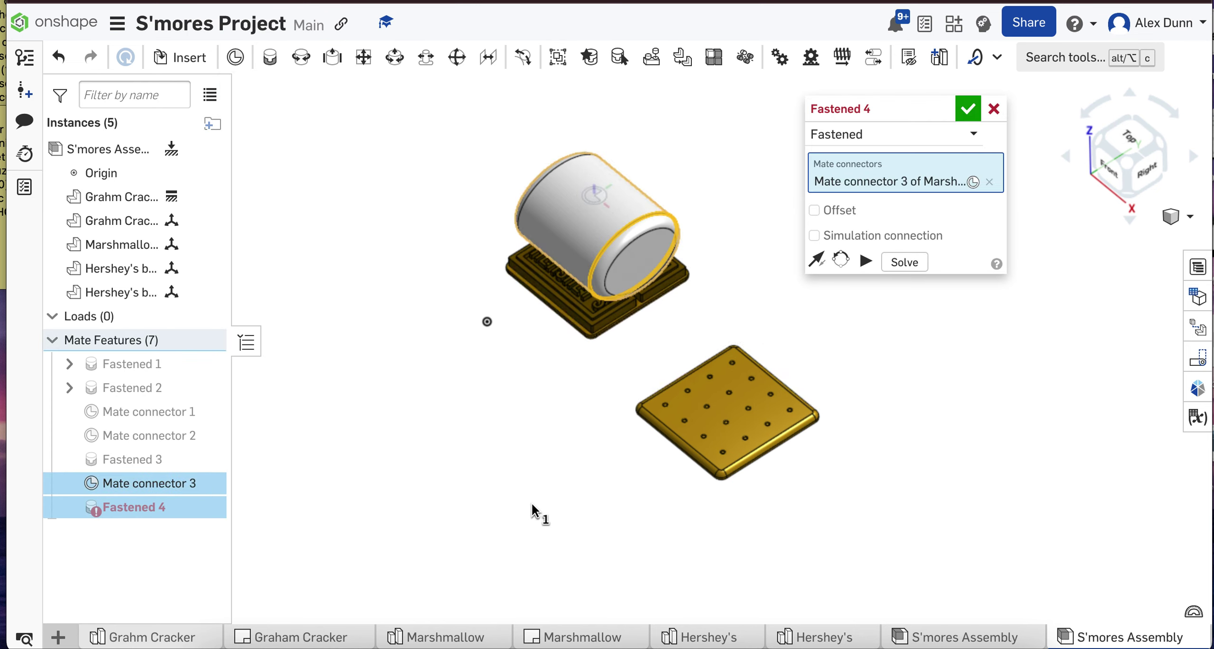
right_drag(537, 510, 560, 378)
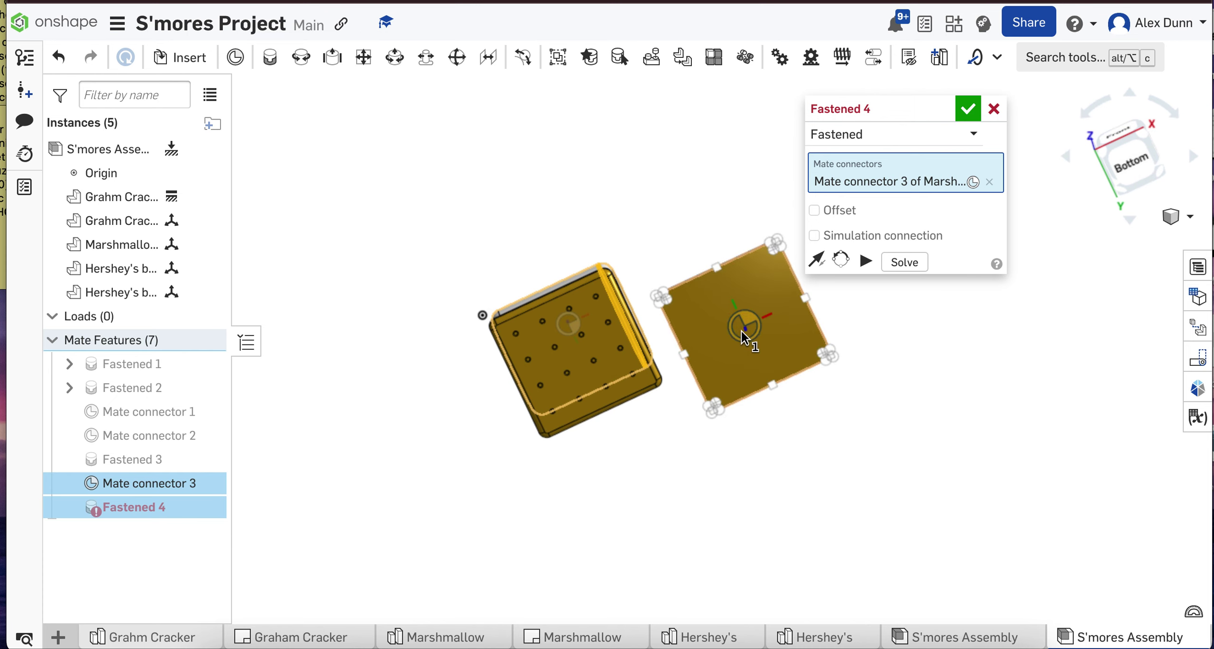
click(744, 328)
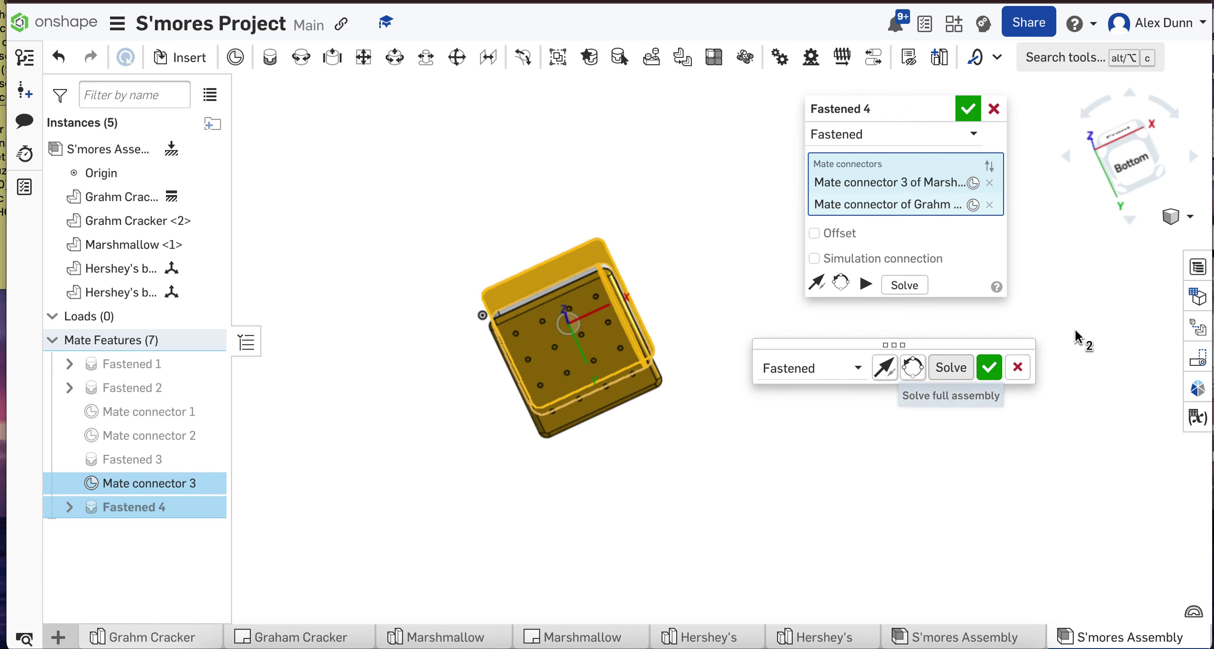
right_drag(1076, 312, 1058, 403)
click(968, 110)
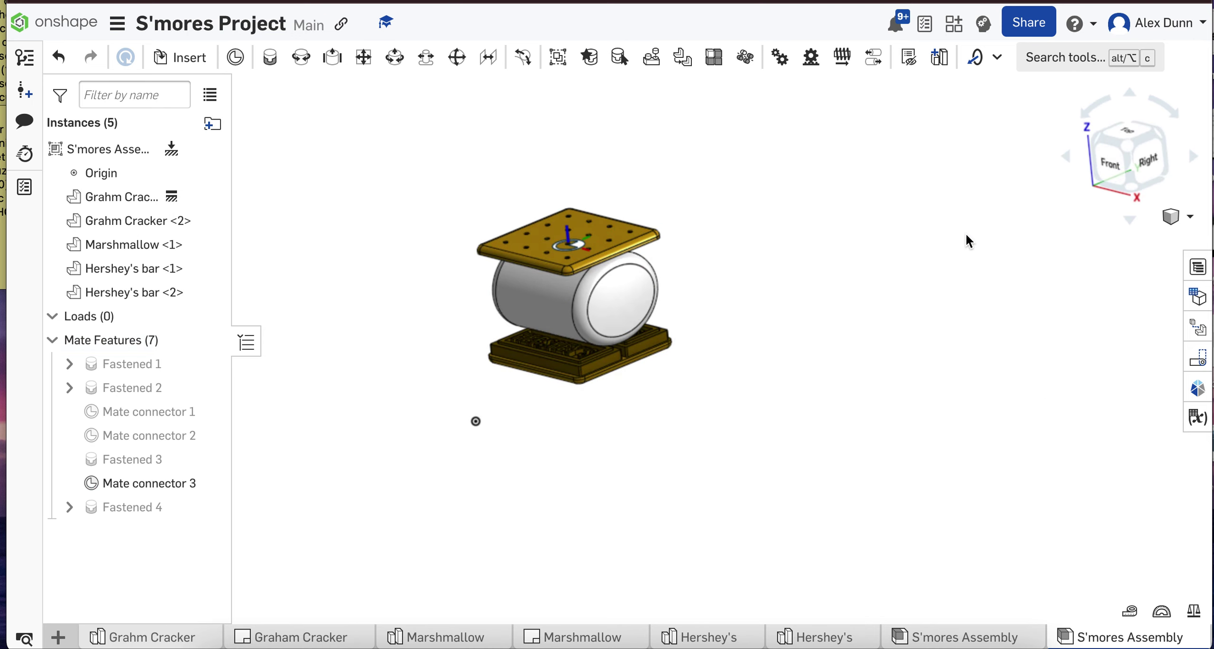
Hide Mate connector 3 and inspect the stacked S'mores assembly from the other side
click(208, 482)
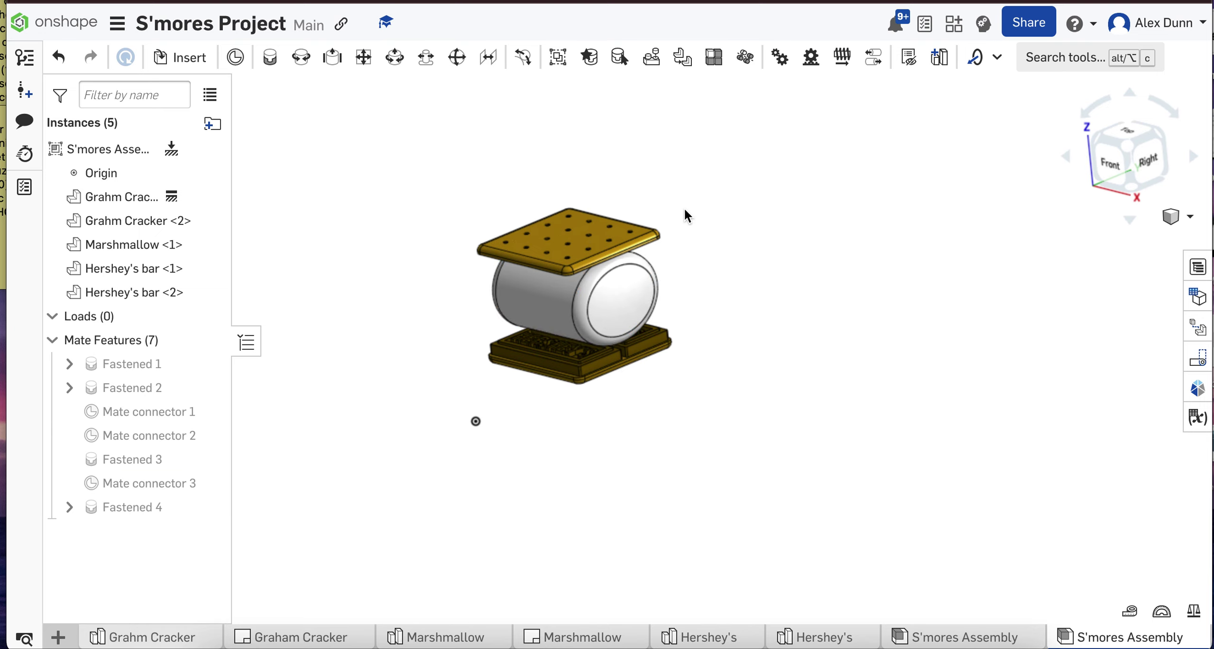
scroll(685, 211, up, 2)
right_drag(736, 315, 660, 330)
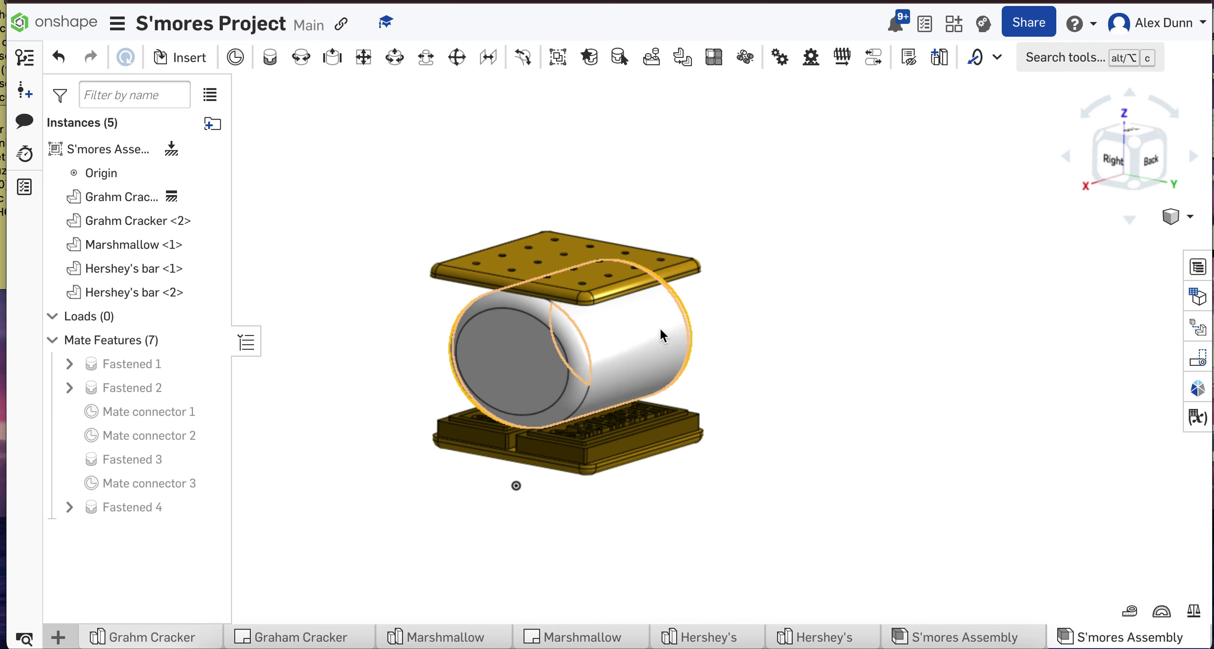